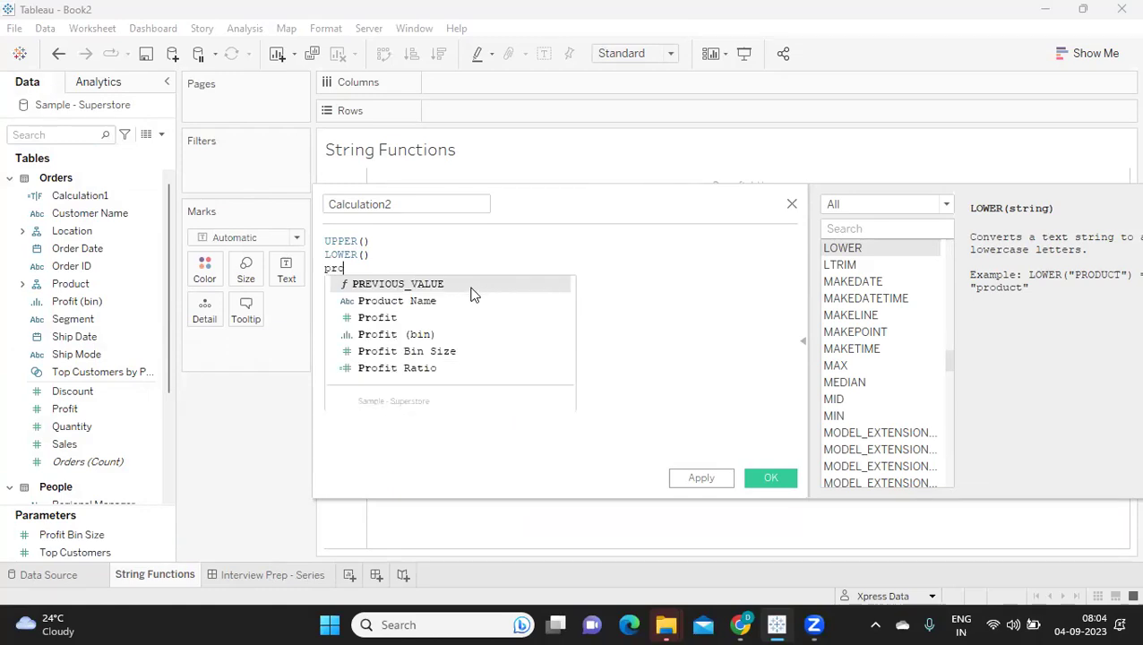
Step: Add proper() on line 3 and note '= Upper Case' and 'lower case' beside UPPER() and LOWER()
text(())
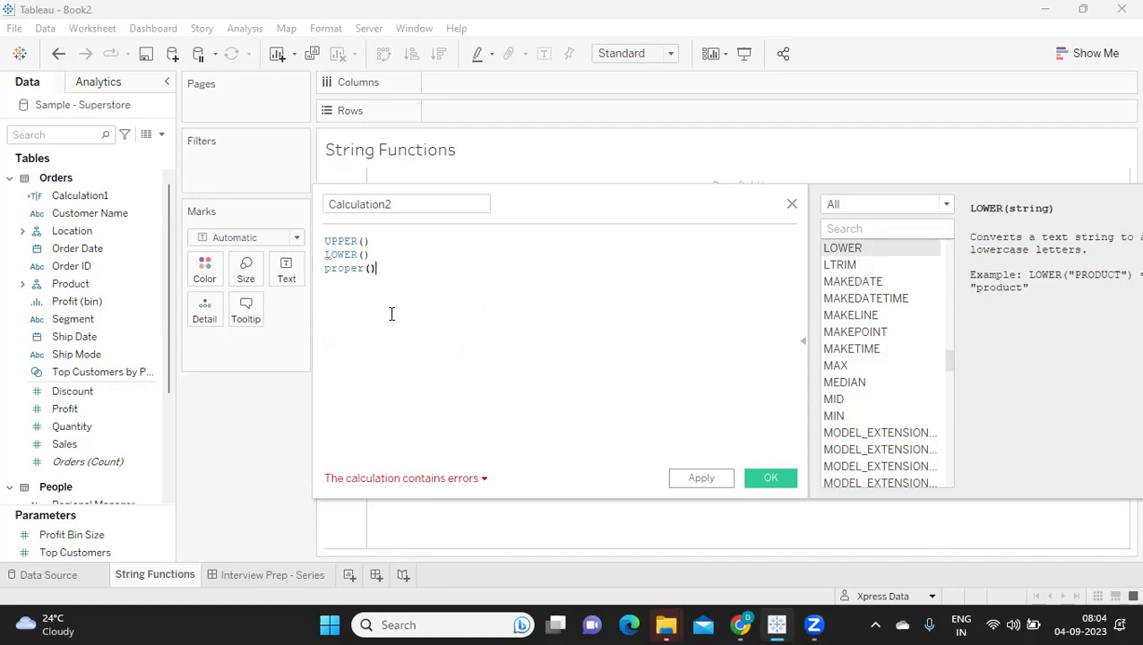
click(418, 242)
text(= )
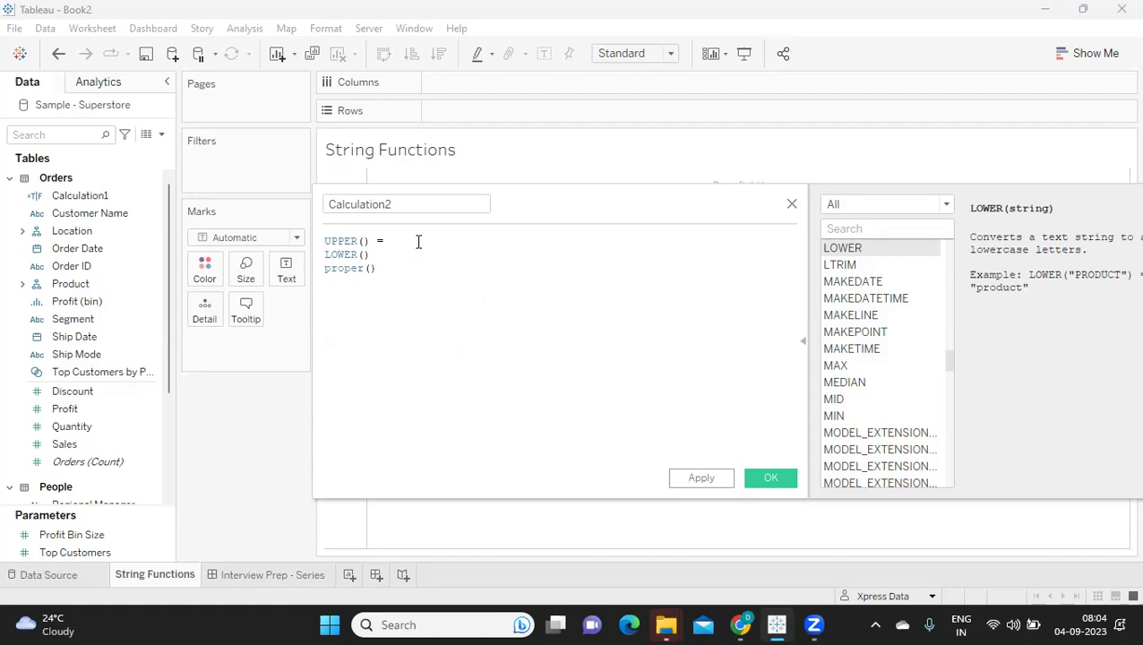
text(Upper )
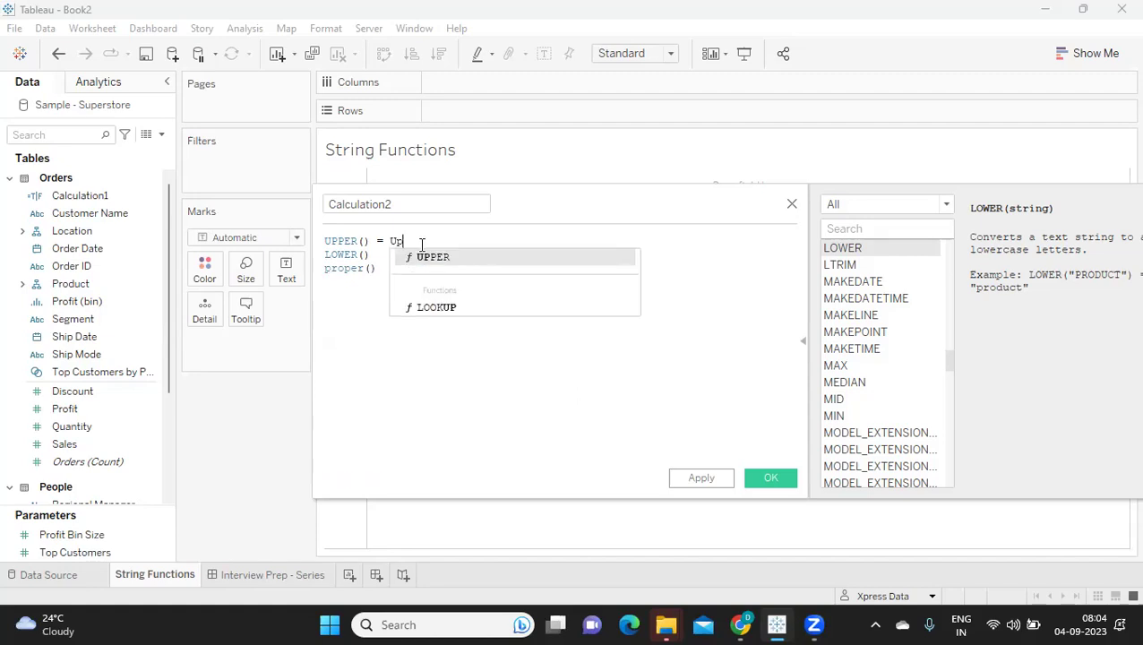
text(Case)
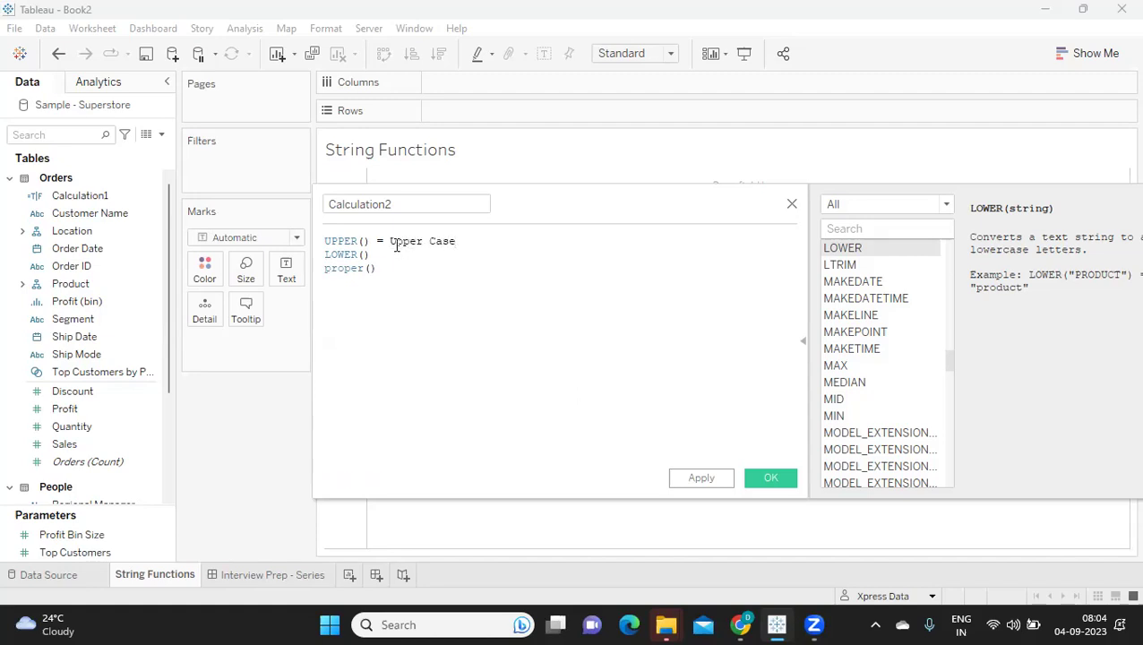
click(399, 243)
click(394, 256)
text(=)
key(BackSpace)
text(lo)
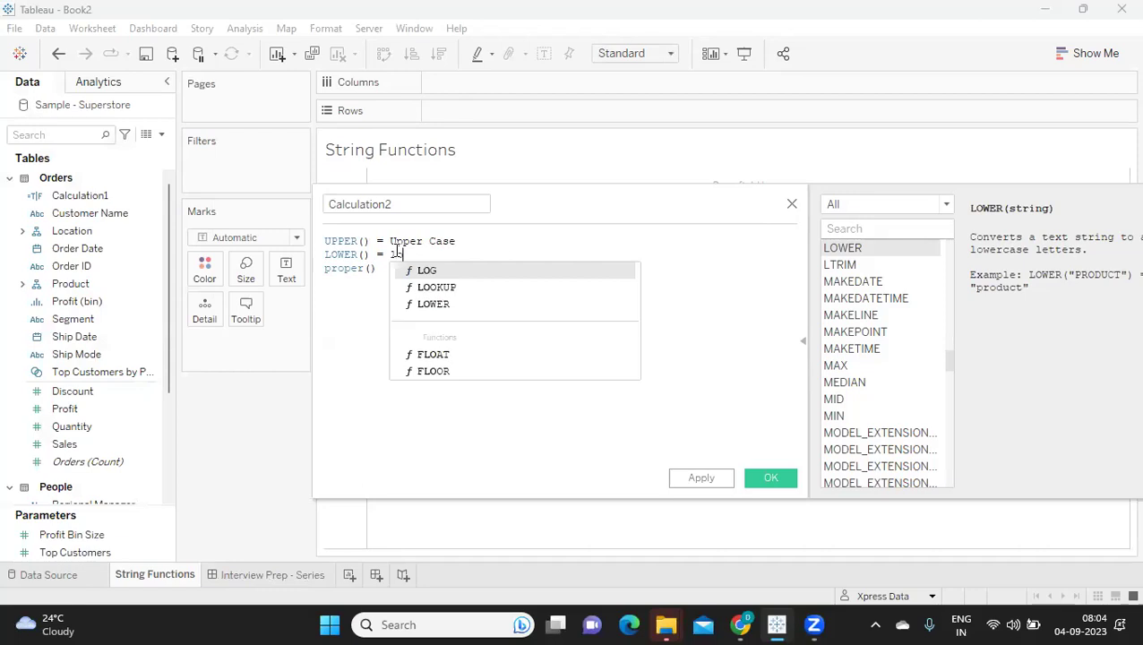
text(wer case)
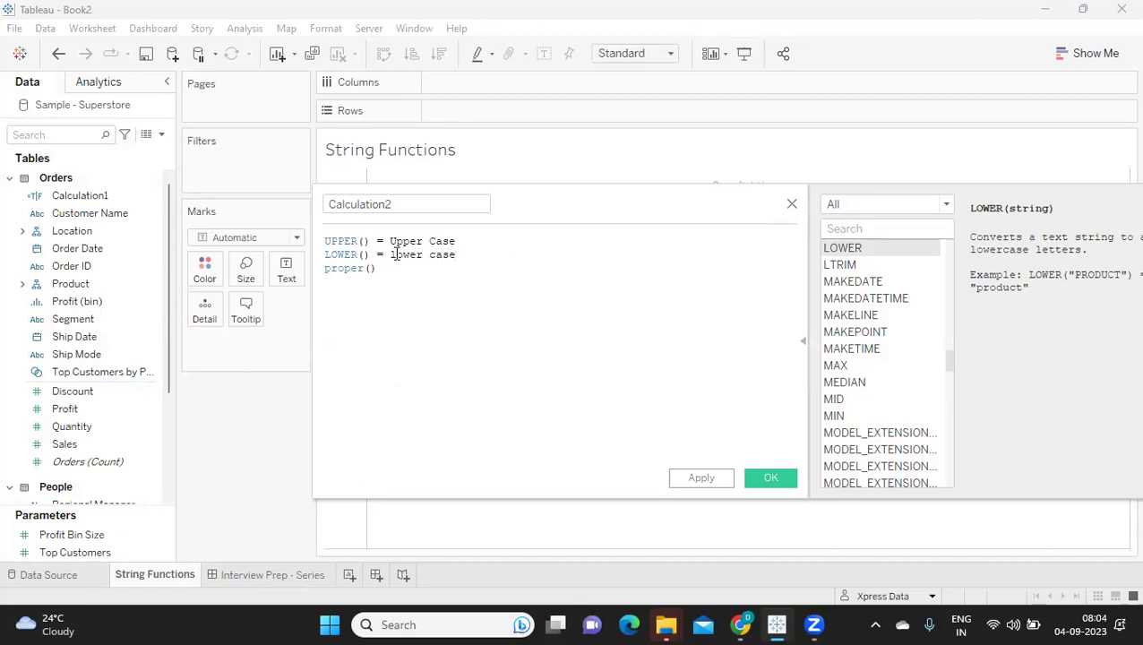
Step: Note = "Tableau Developer" beside proper() and begin naming the calculation String Functions
click(397, 263)
text(=)
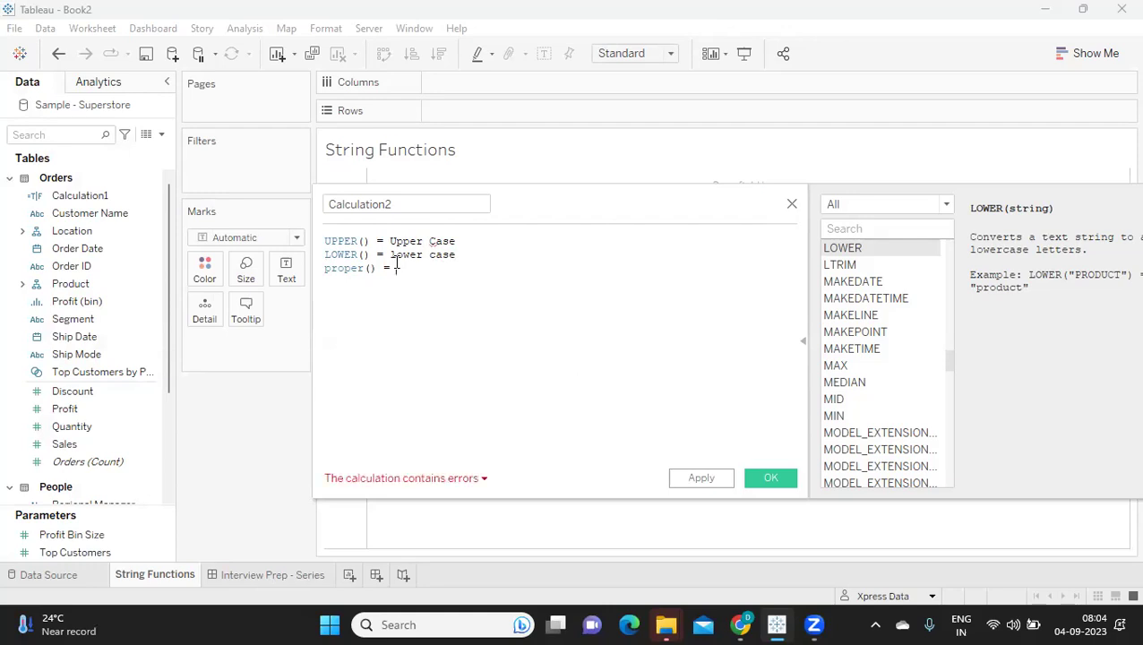
text("Tablea)
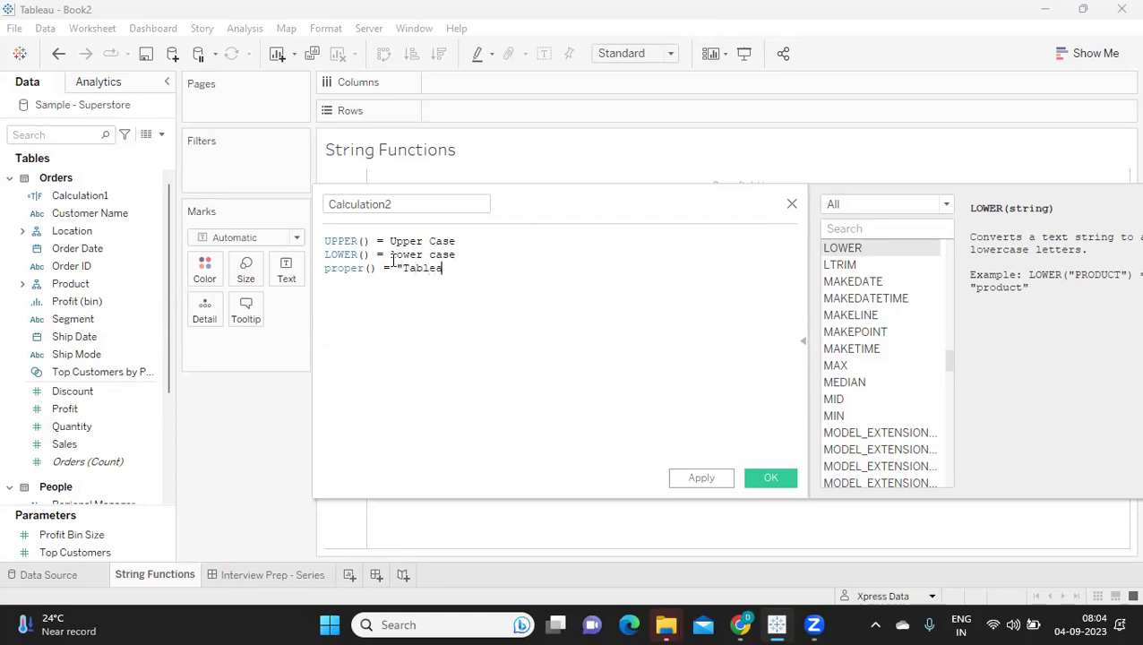
text(u Developer")
drag(556, 268, 396, 269)
click(444, 203)
text(S)
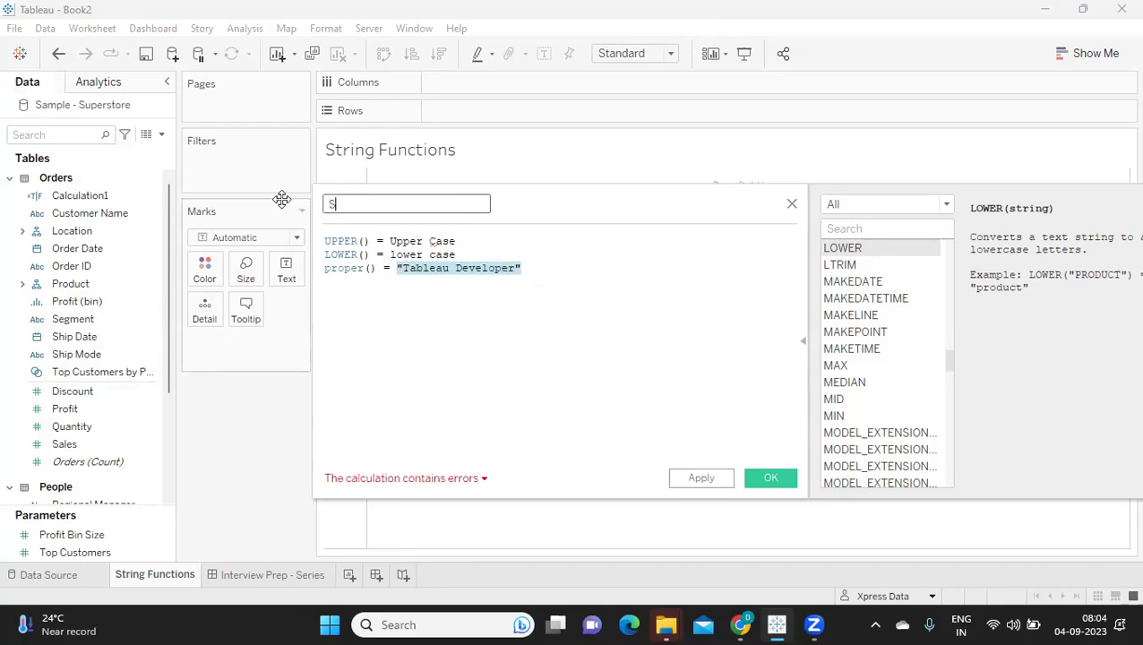
text(tring Functions)
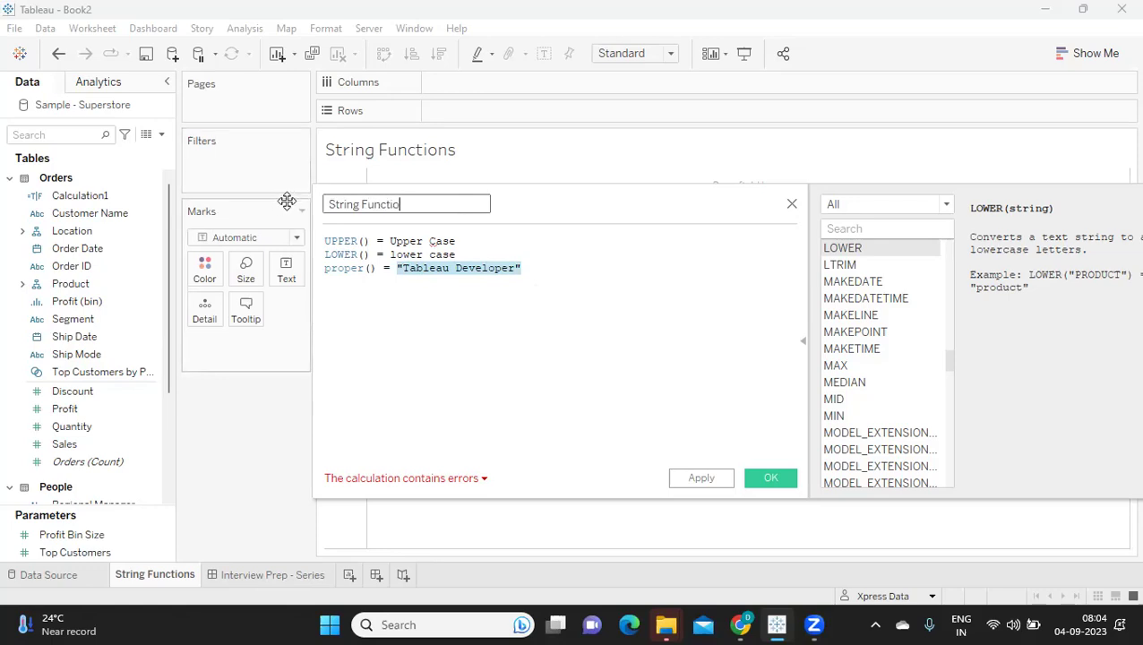
Step: Move the editor aside and insert // after UPPER(), LOWER() and proper() to comment out the notes
double_click(345, 241)
click(579, 272)
drag(535, 212, 709, 212)
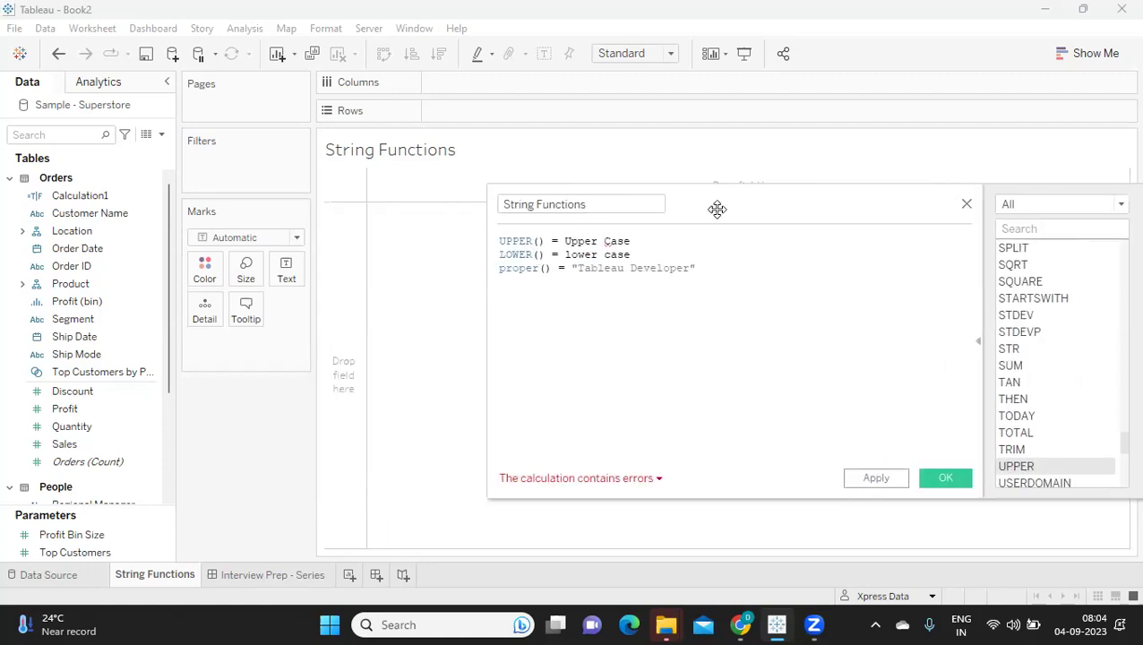
click(546, 241)
text(//)
click(549, 254)
text(//)
click(549, 268)
text(//)
Step: Comment out the entire LOWER and proper lines with // at their starts
click(499, 254)
text(//)
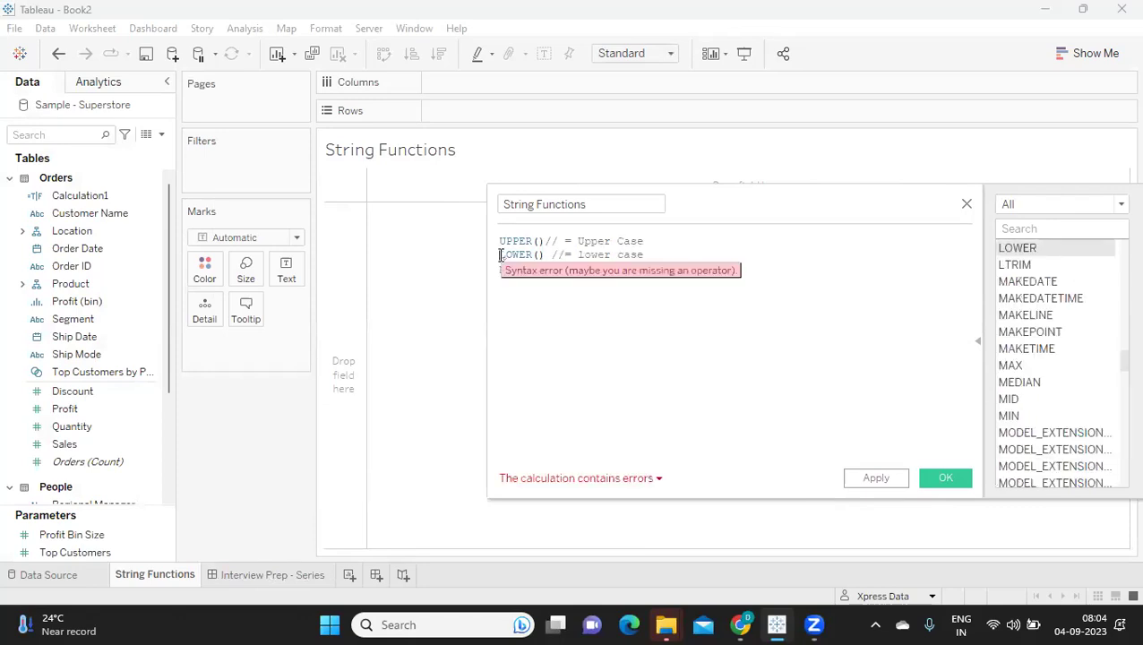
click(499, 268)
text(//)
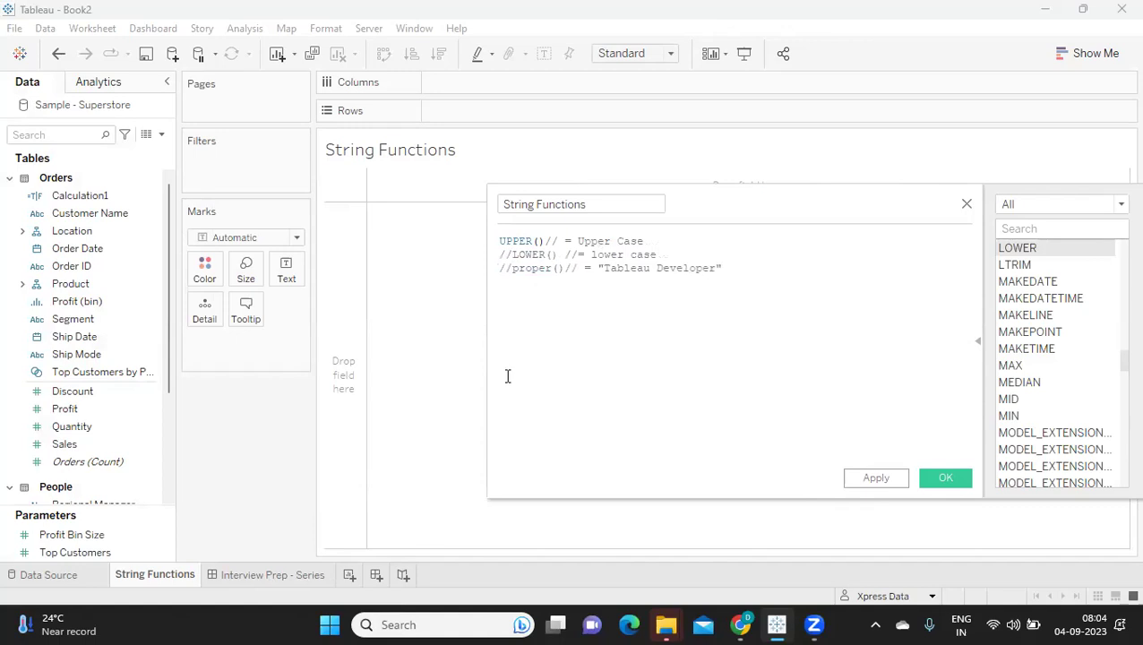
click(74, 135)
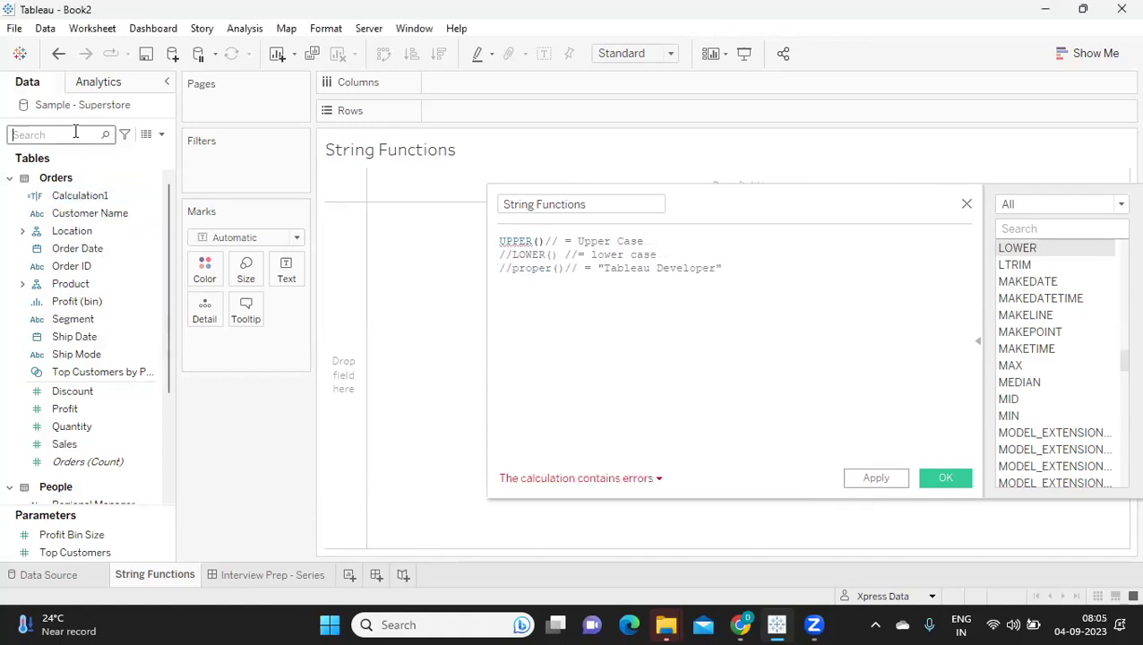
Step: Put Category on Rows and make the calculation UPPER([Category]), then apply it
text(ca)
drag(77, 248, 473, 107)
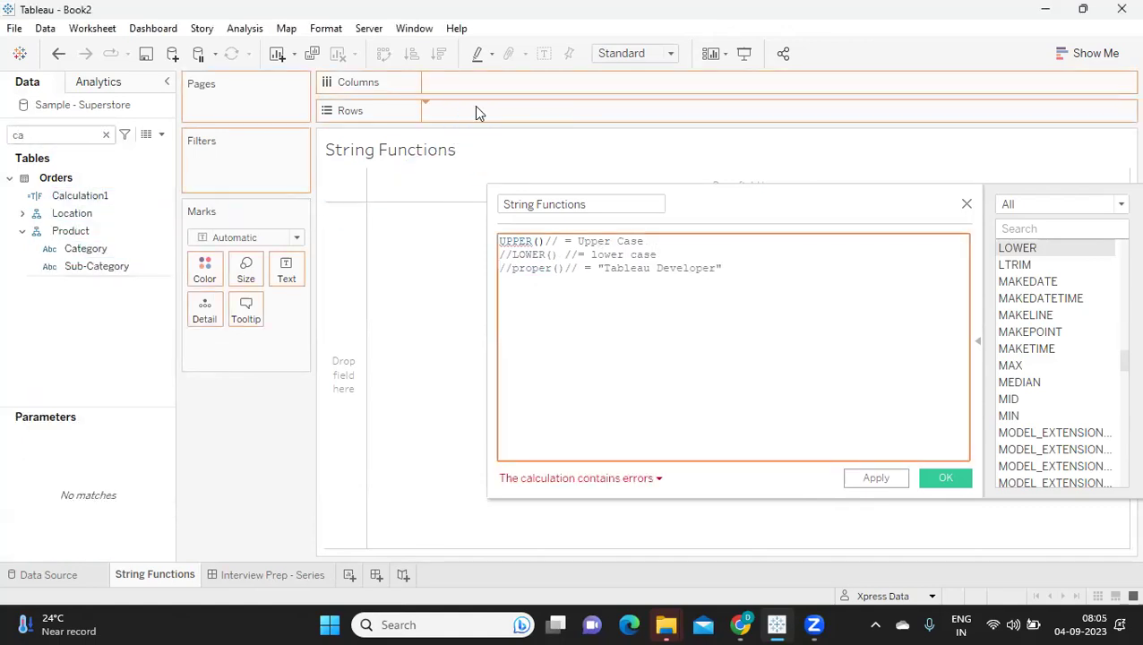
click(540, 242)
text(ca)
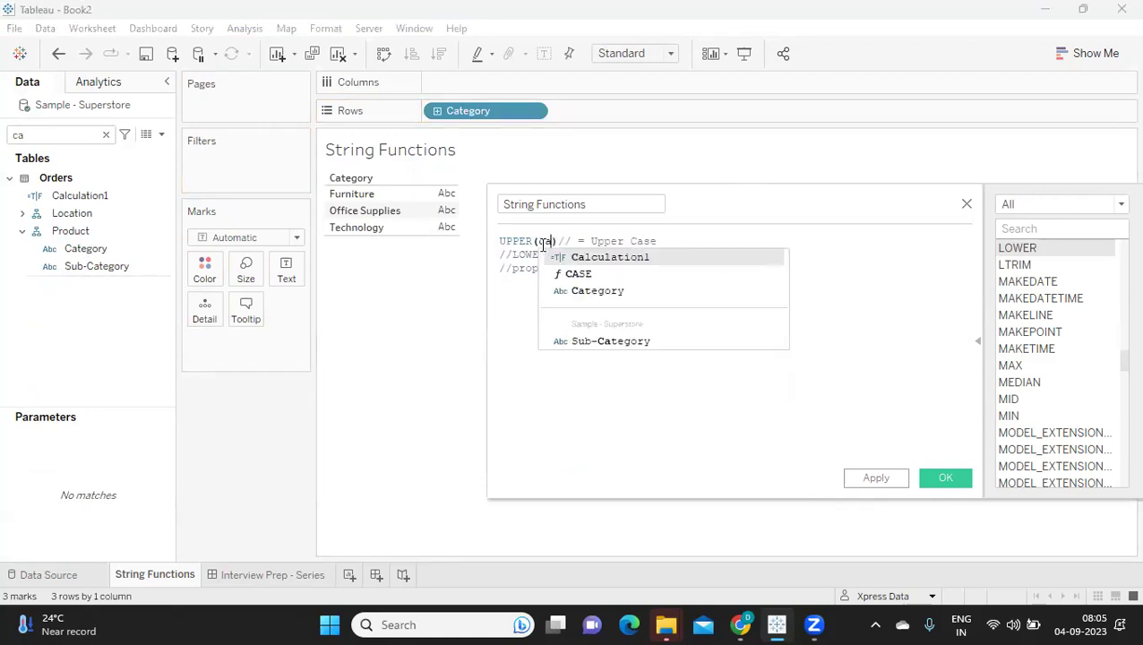
click(575, 292)
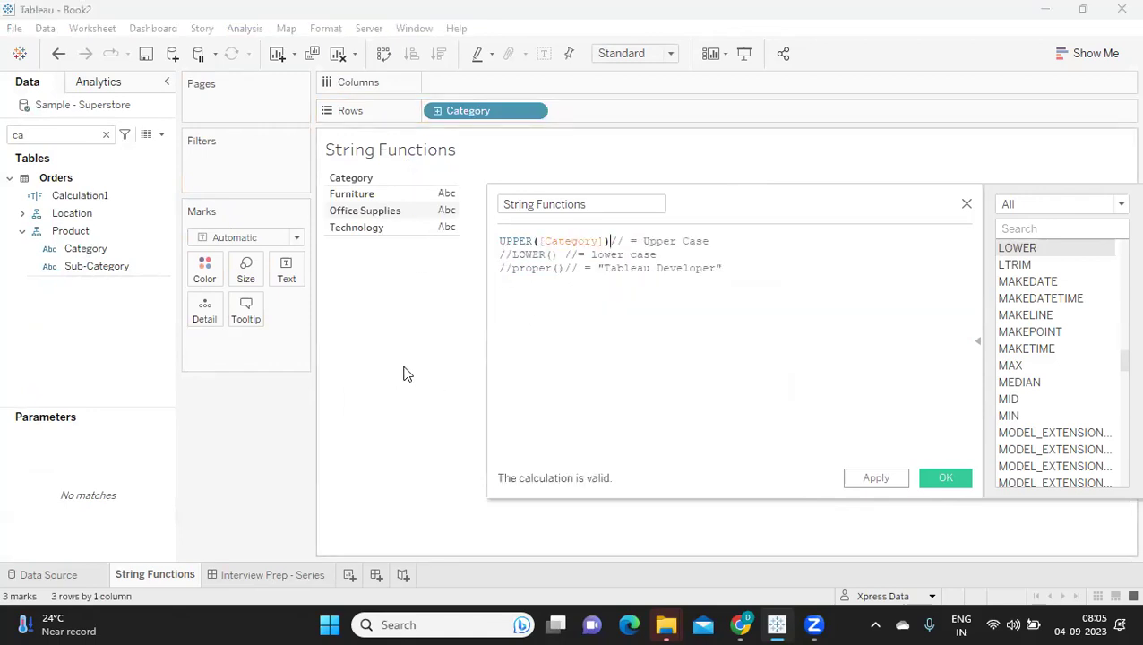
click(875, 478)
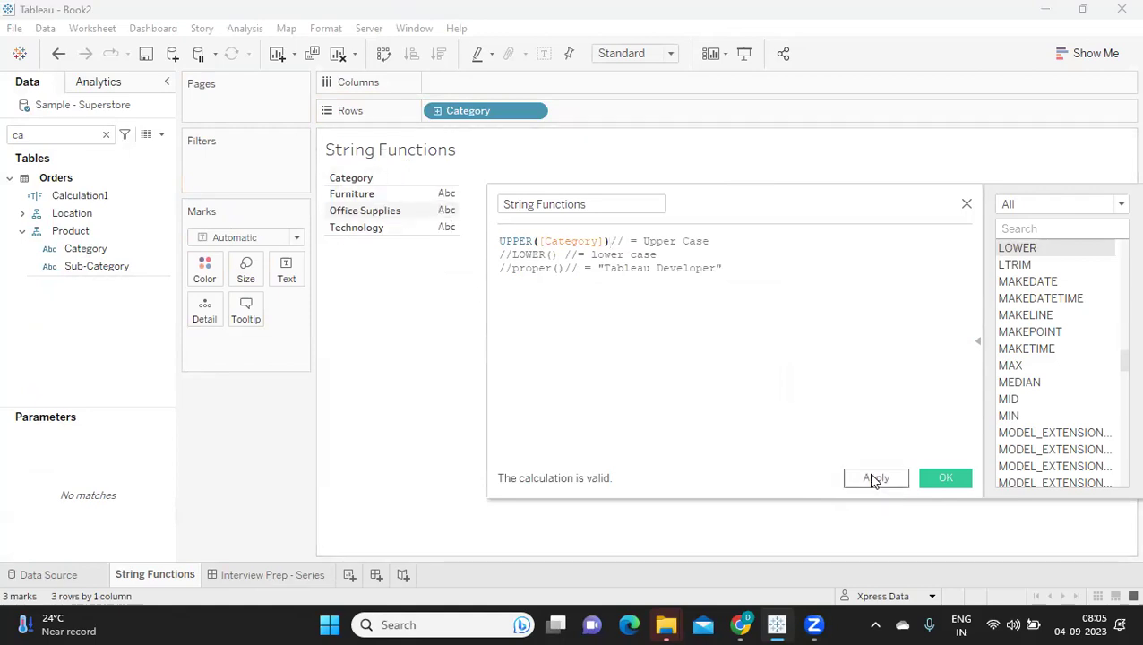
Step: Add String Functions to Rows beside Category, showing FURNITURE, OFFICE SUPPLIES and TECHNOLOGY
click(67, 135)
key(BackSpace)
key(BackSpace)
text(Str)
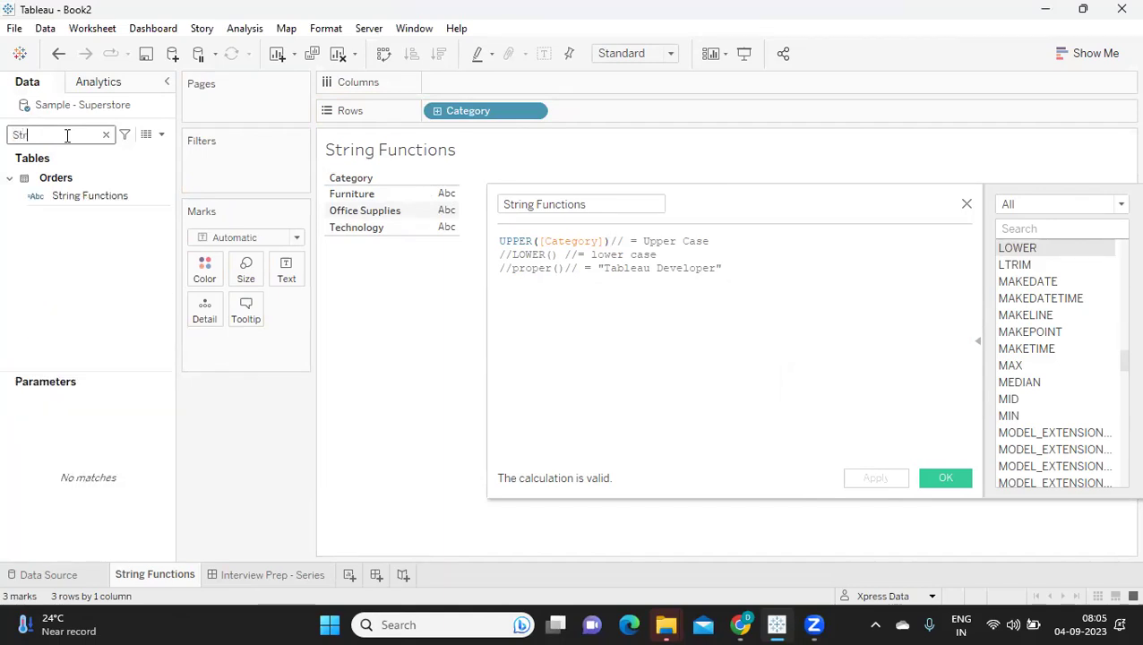
drag(79, 196, 680, 108)
drag(717, 193, 872, 160)
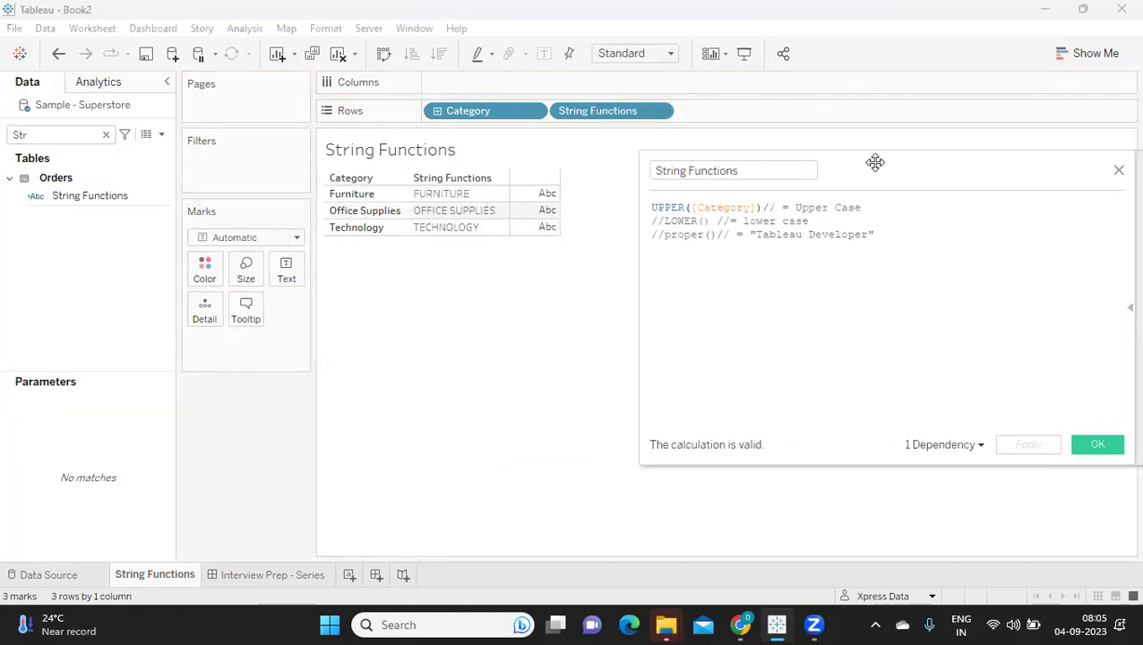
Step: Replace UPPER with LOWER and apply, so categories show as furniture, office supplies, technology
double_click(671, 209)
text(lo)
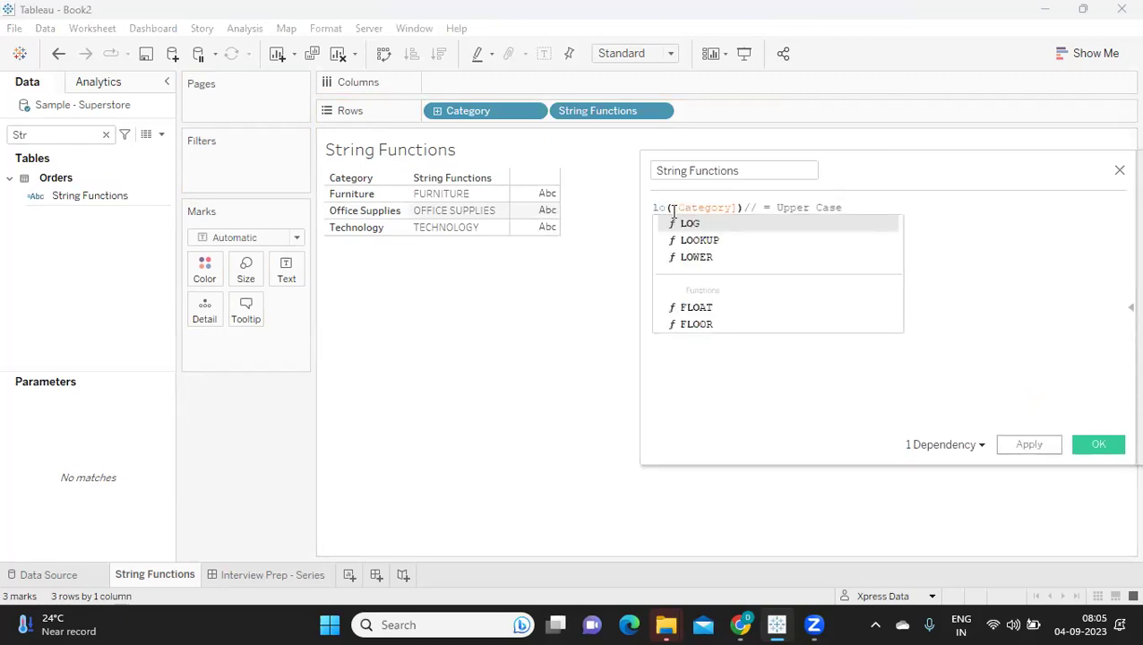
text(wer)
double_click(716, 226)
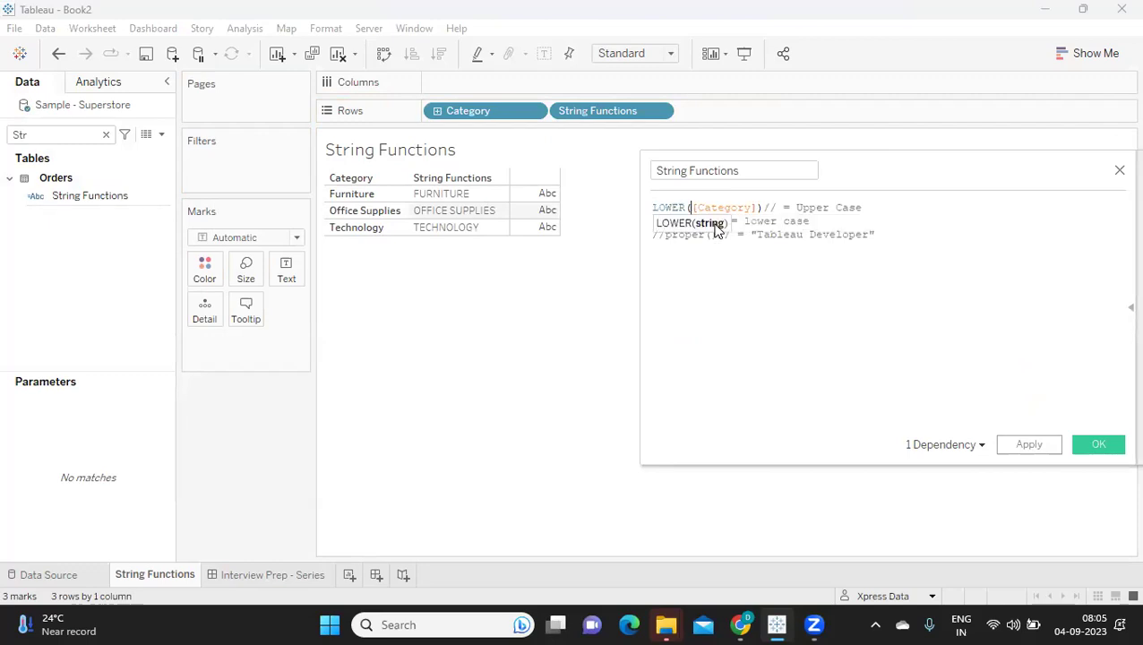
click(1027, 448)
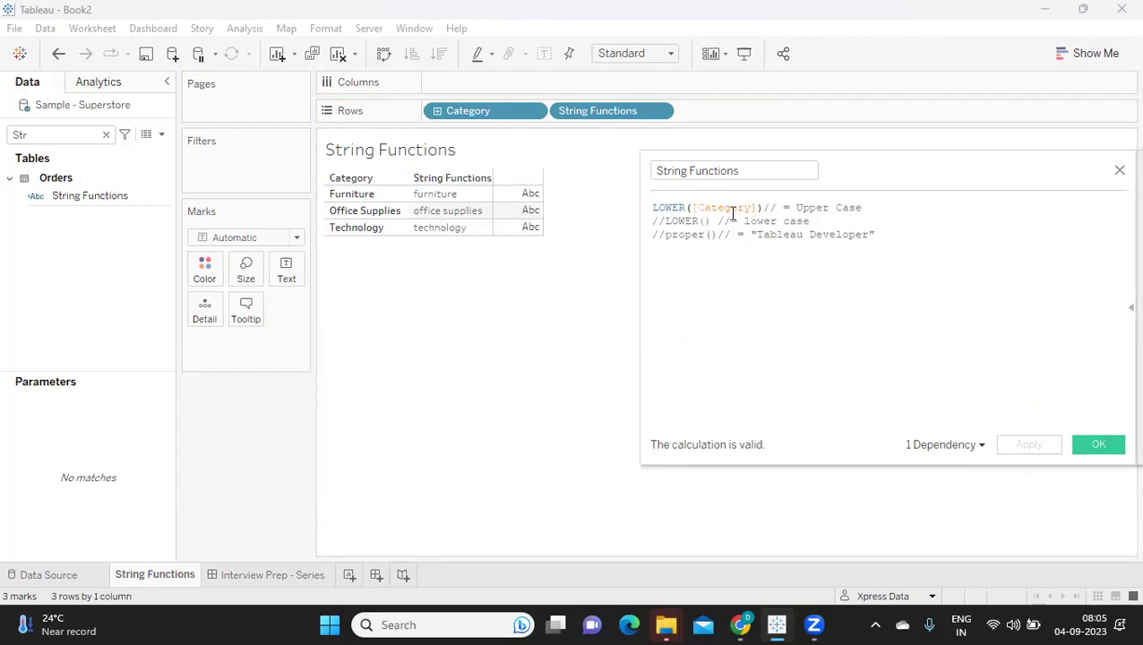
Step: Rewrite line 1 as ([Category]) = 'Technology', removing LOWER and the comment note
double_click(678, 208)
key(BackSpace)
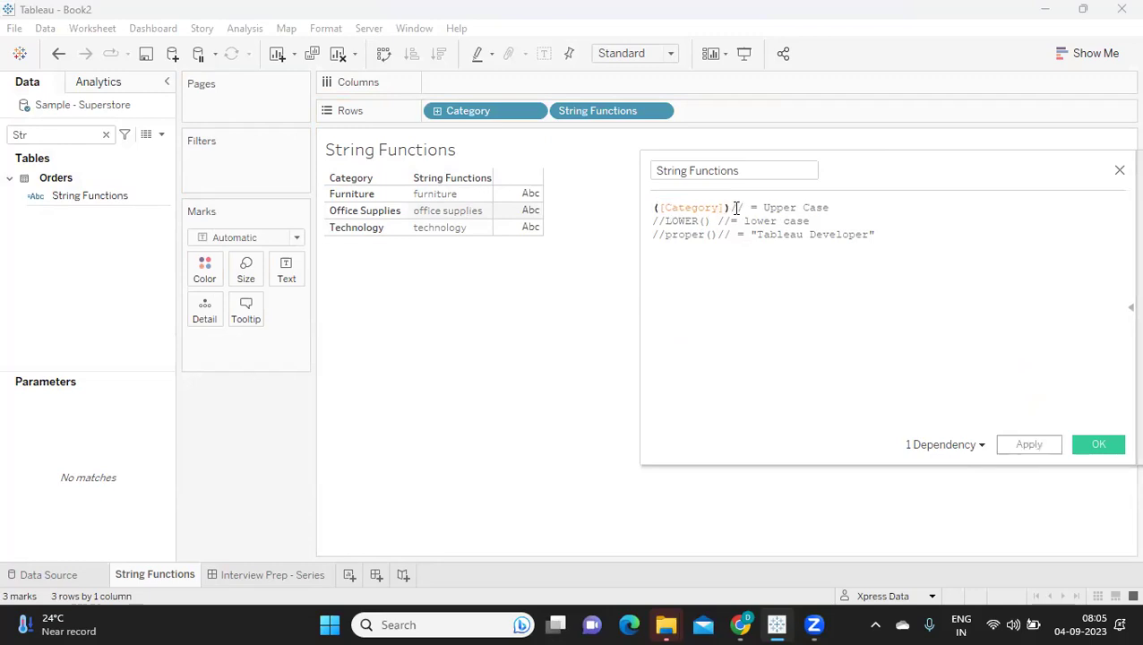
click(728, 207)
key(Delete)
key(Delete)
drag(751, 207, 809, 207)
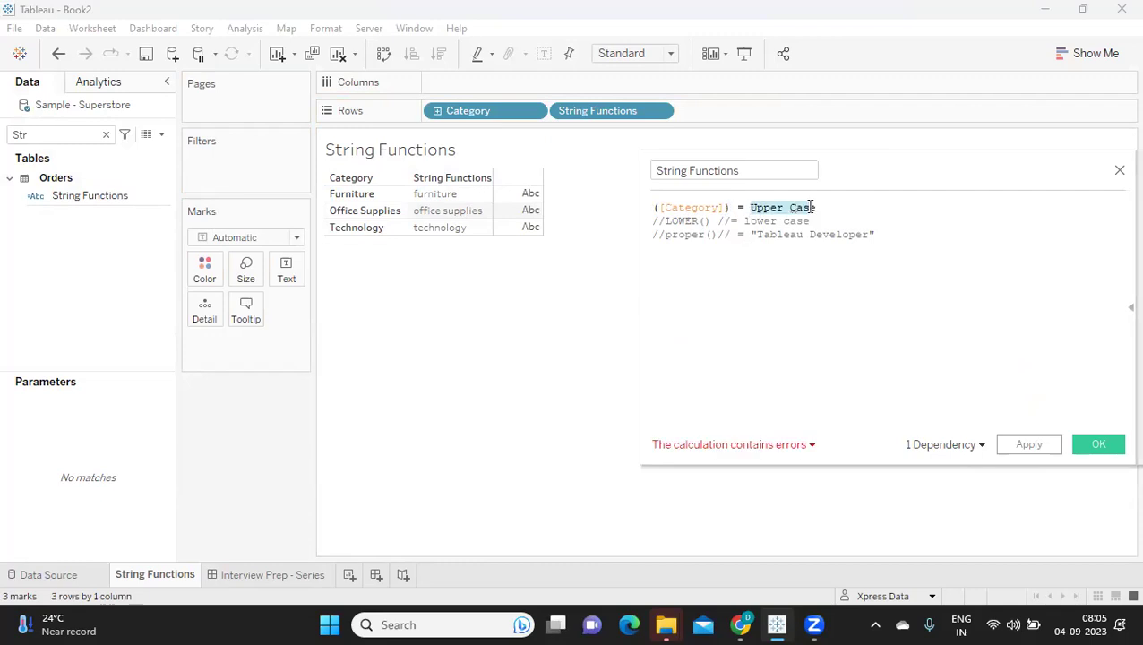
text(')
key(Delete)
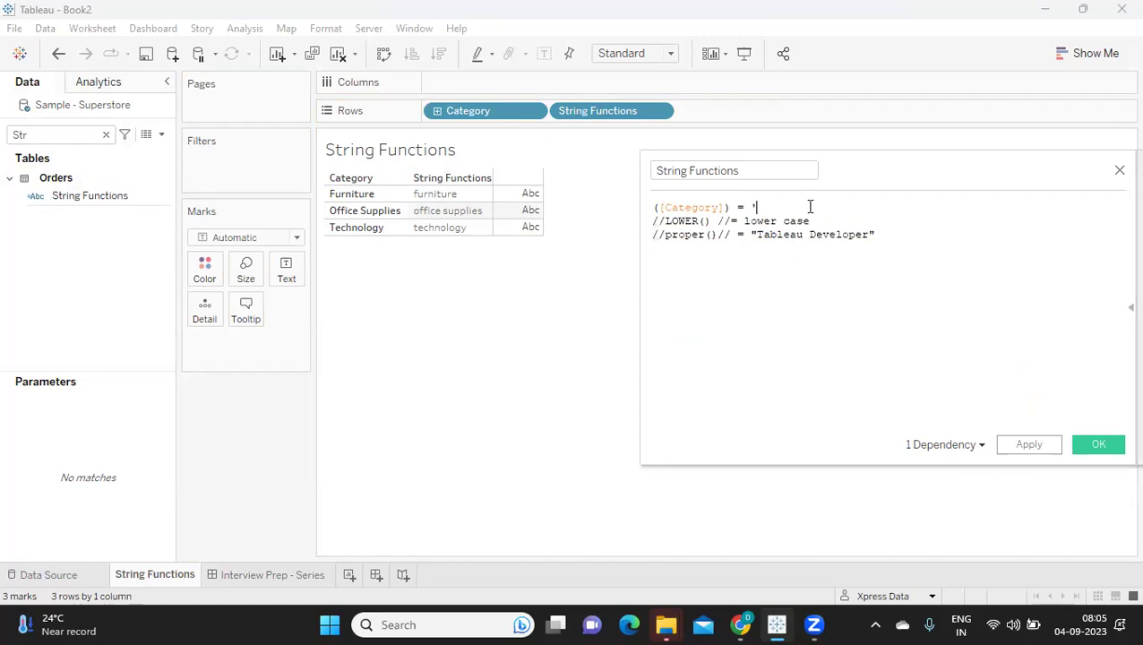
text(Technology')
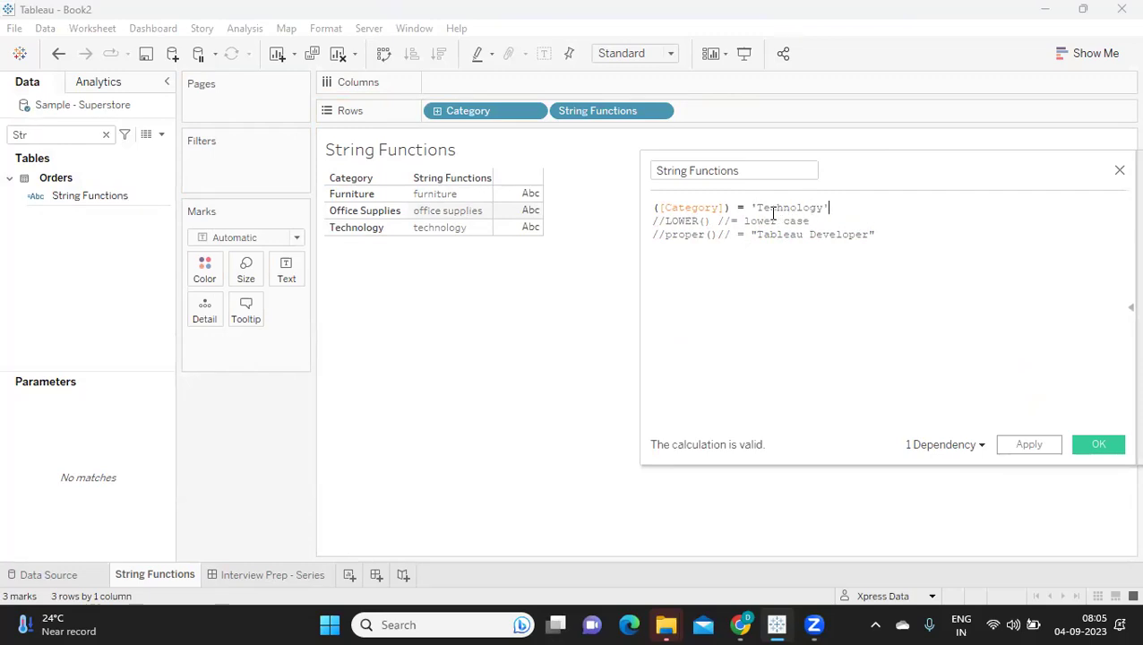
double_click(773, 207)
Step: Change the formula to UPPER([Category]) = 'TECHNOLOGY'
click(654, 207)
text(upp()
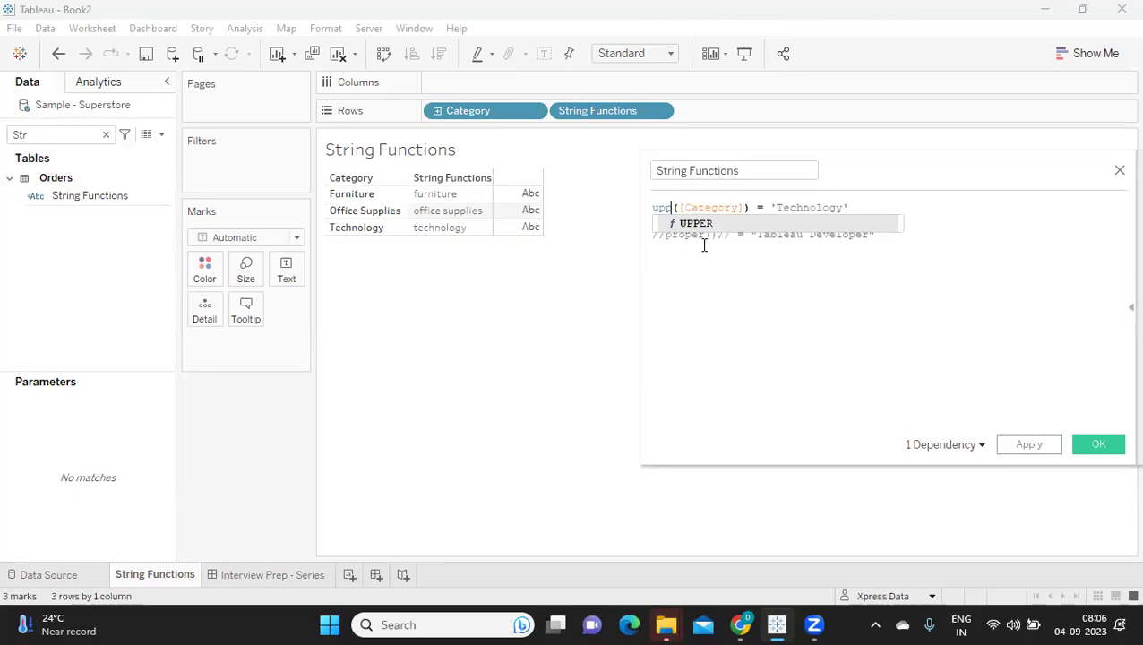
double_click(713, 225)
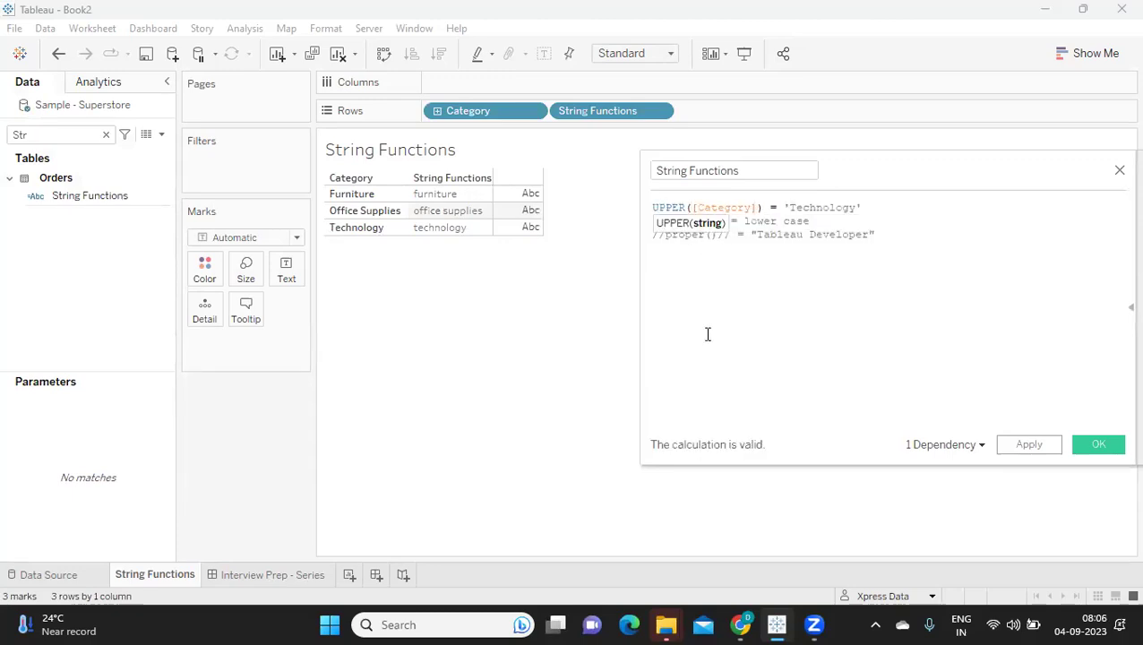
click(783, 211)
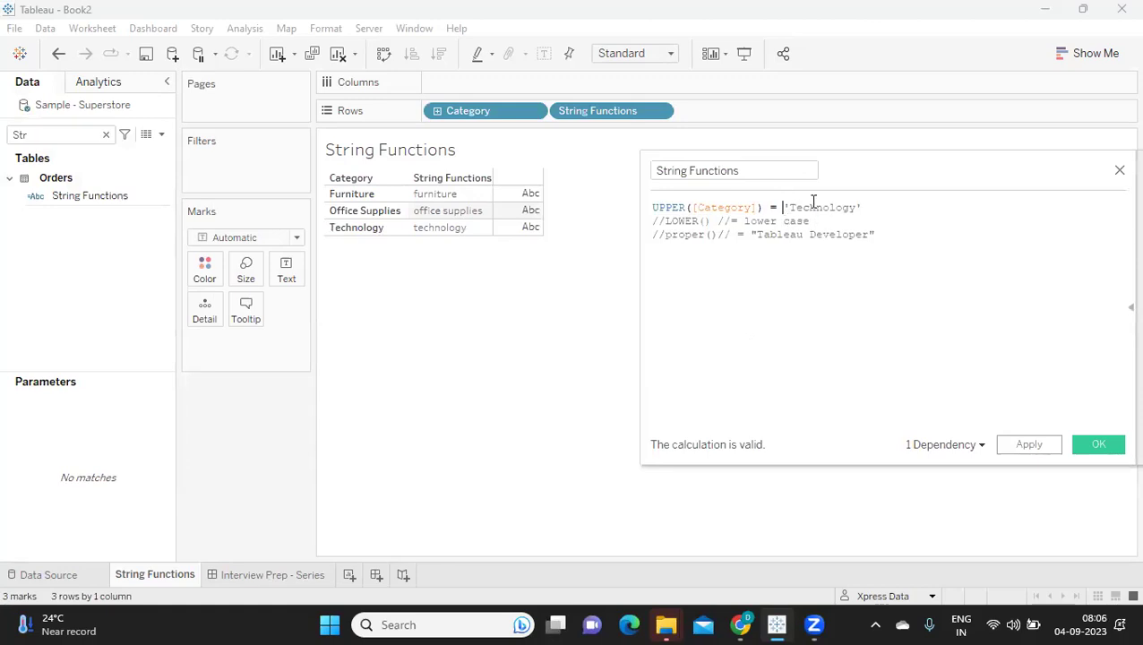
double_click(813, 209)
text(TECHNOLO)
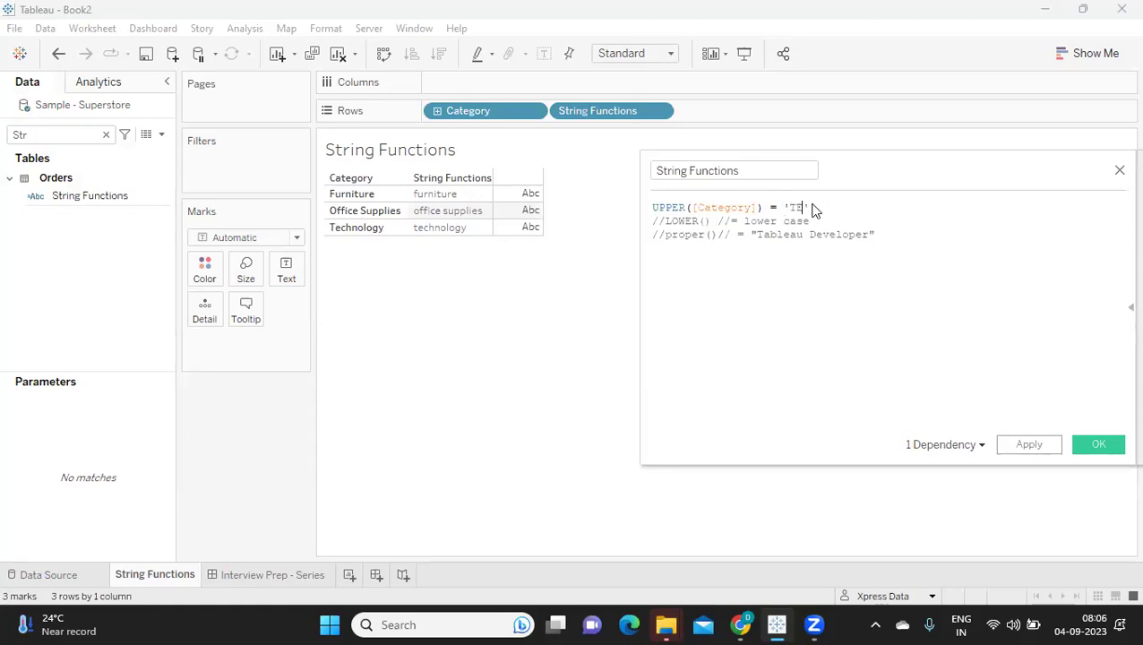
text(GY)
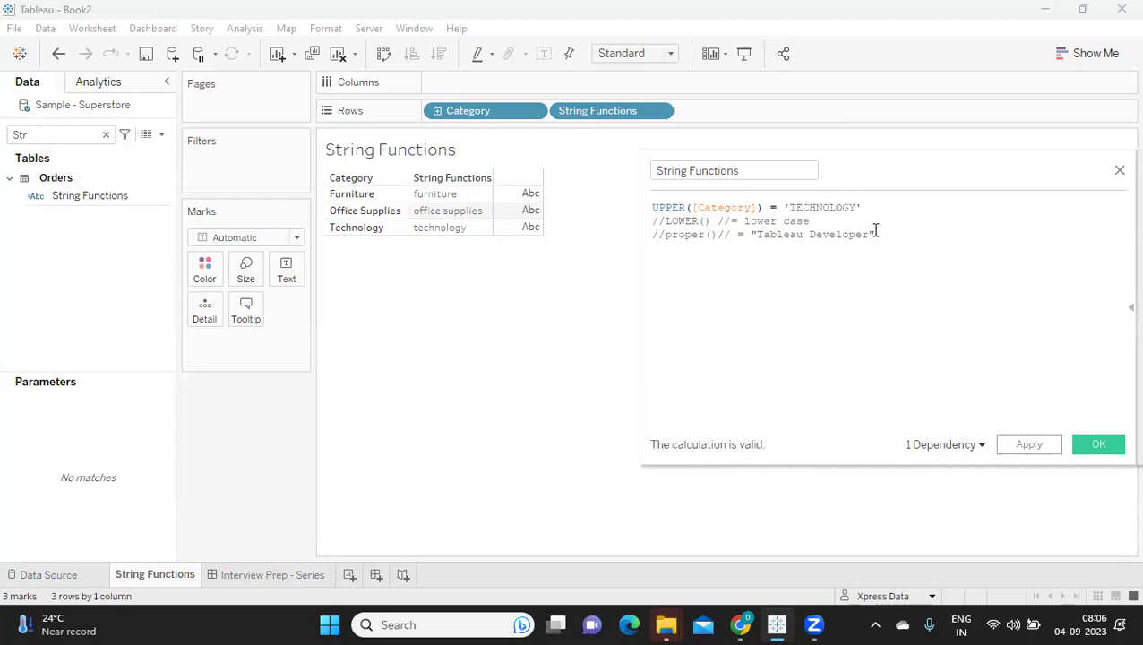
Step: Highlight the formula's parts in turn, then add an empty line below the three formula lines
double_click(713, 207)
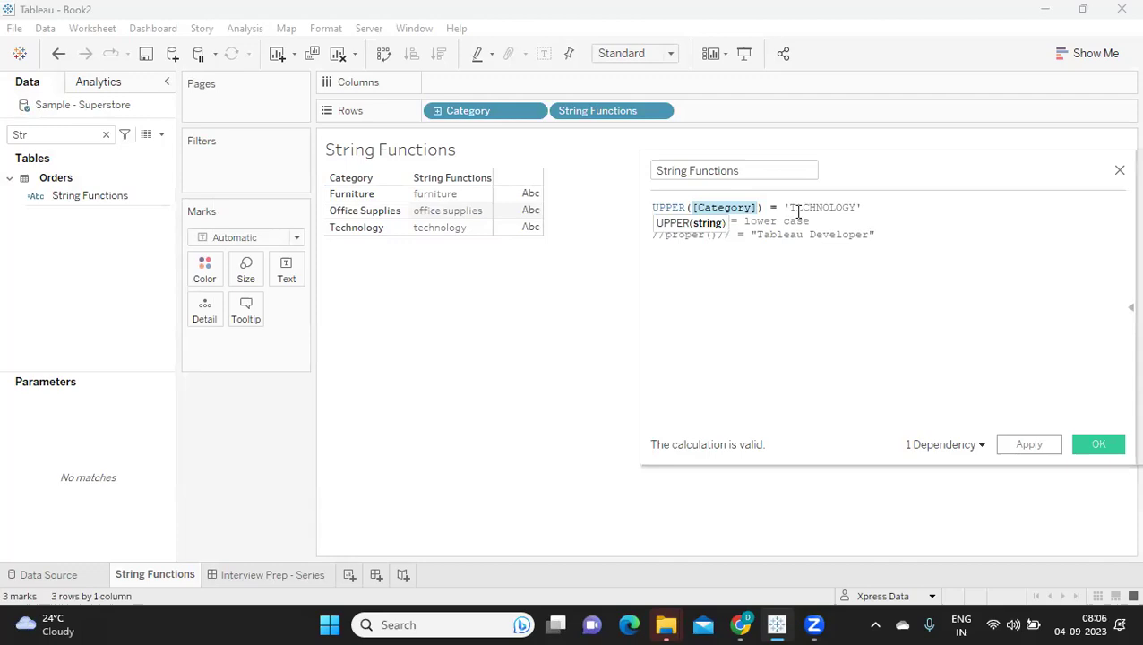
double_click(676, 206)
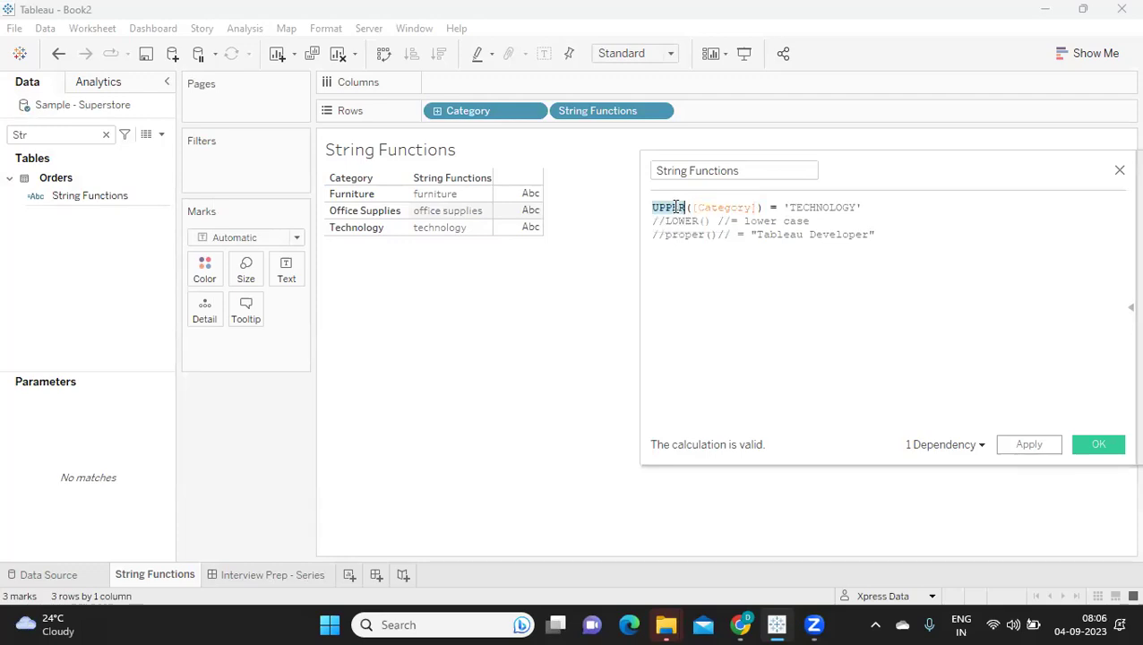
double_click(710, 207)
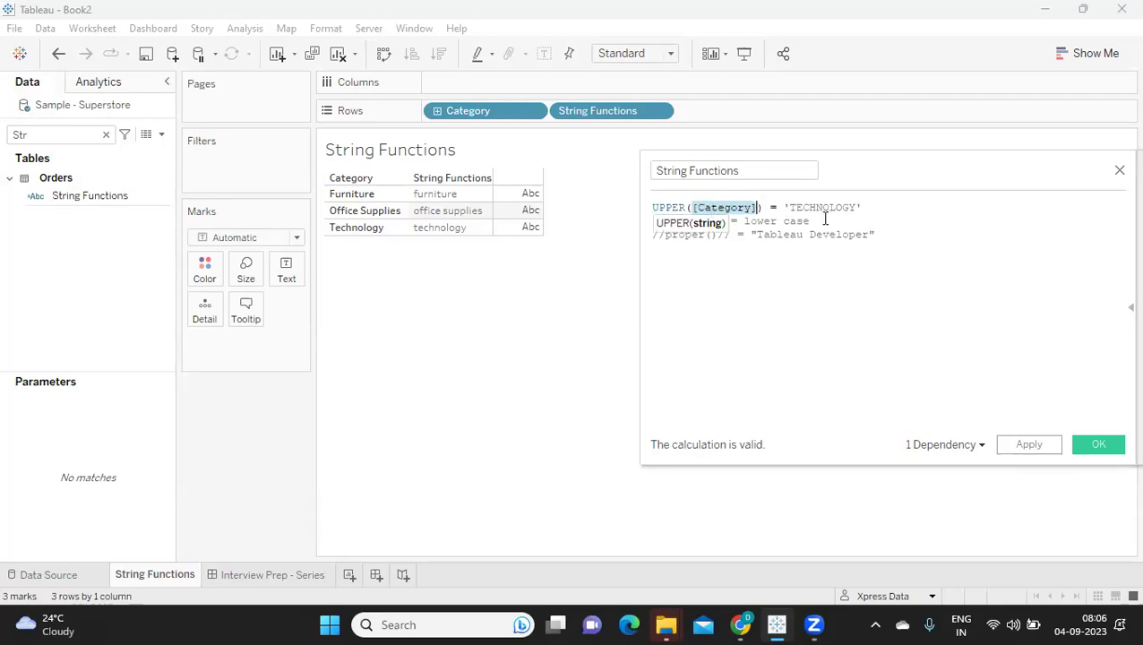
drag(861, 208, 789, 207)
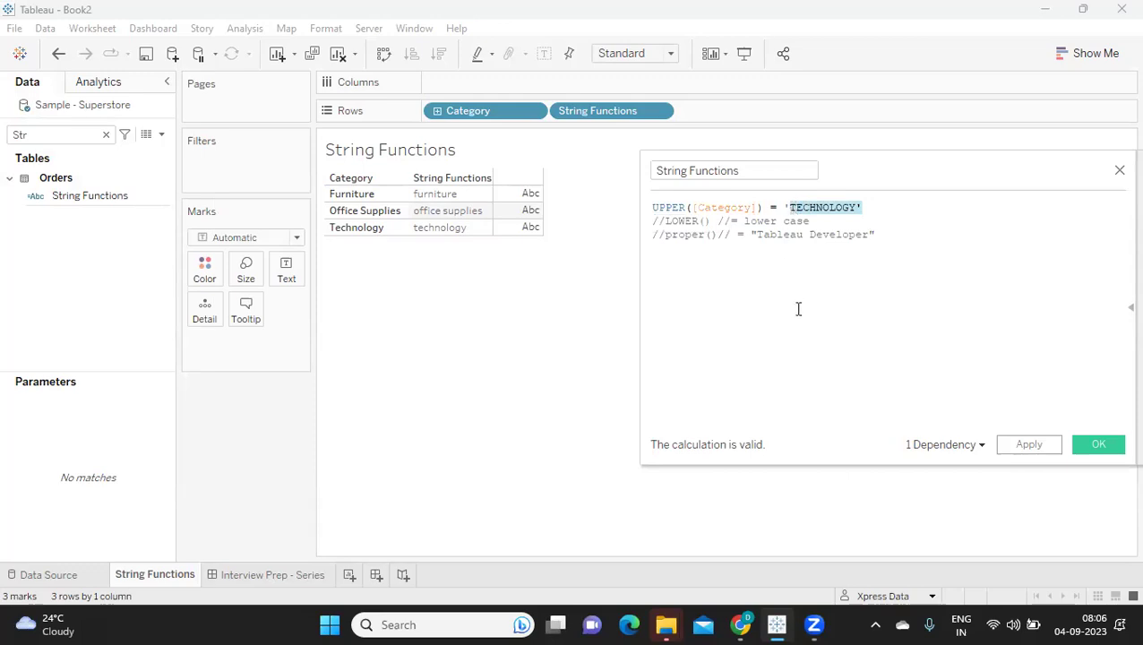
drag(898, 232, 635, 215)
click(936, 229)
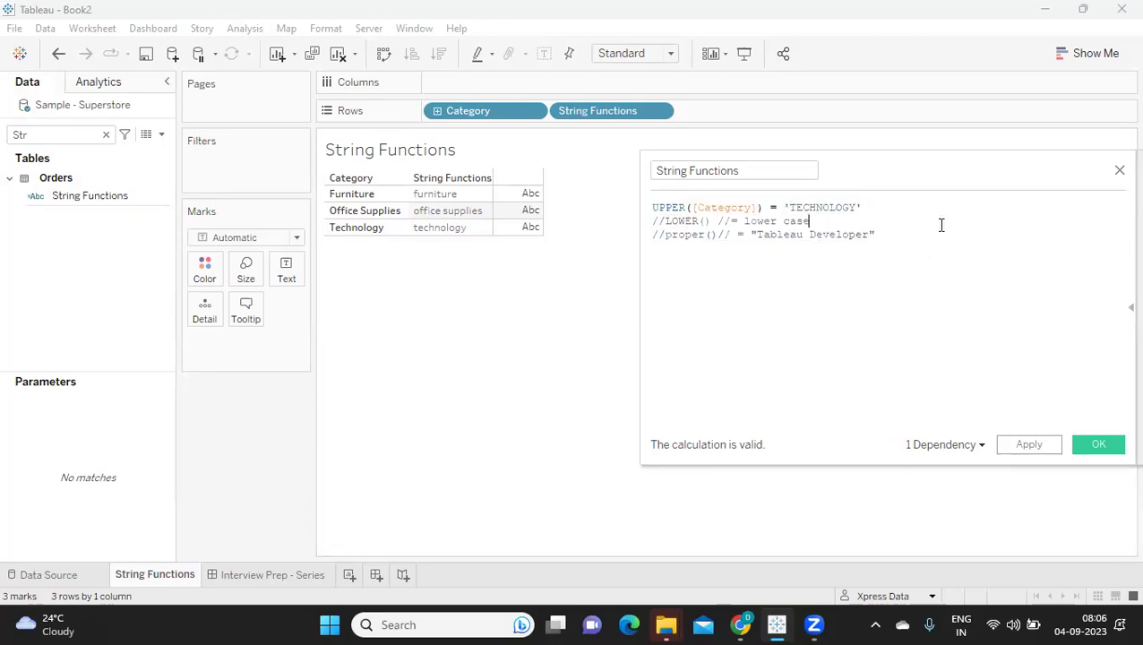
key(Return)
Step: Add LTRIM(), RTRIM() and TRIM() on three new lines of the calculation
text(LTR)
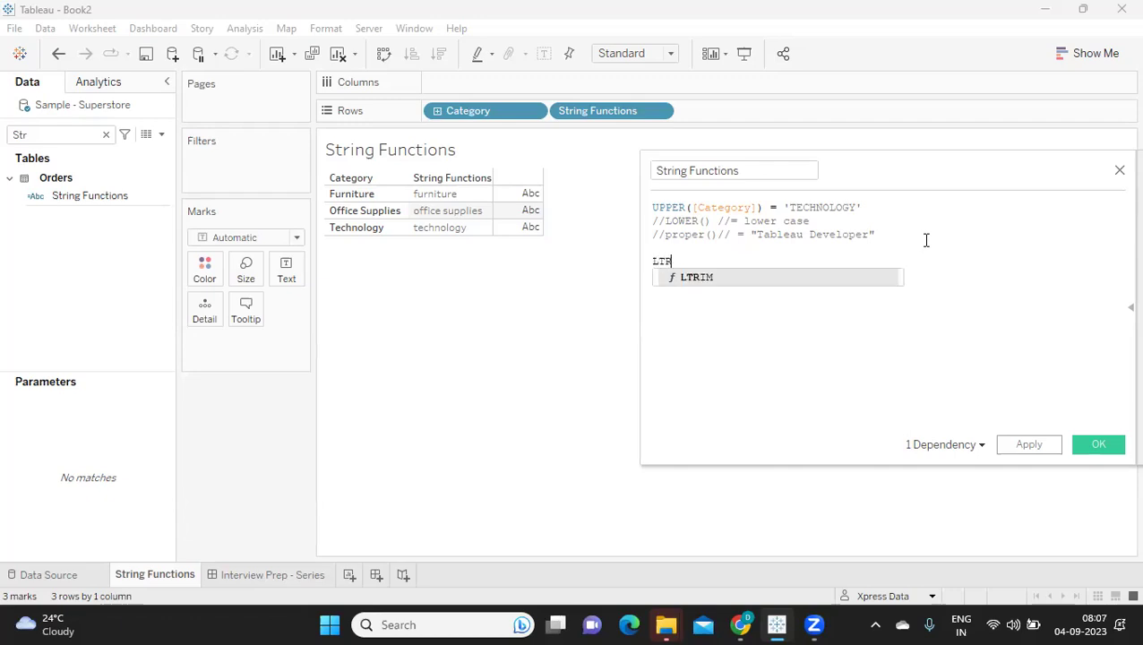
key(Return)
key(Right)
key(Return)
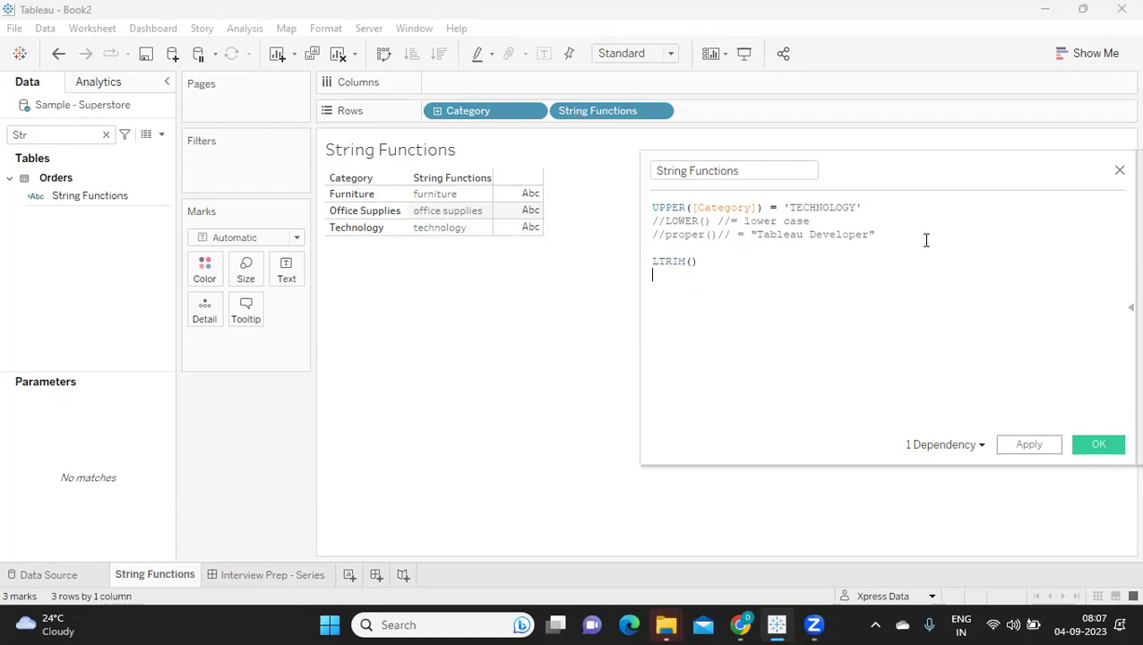
text(RTRIM)
key(Return)
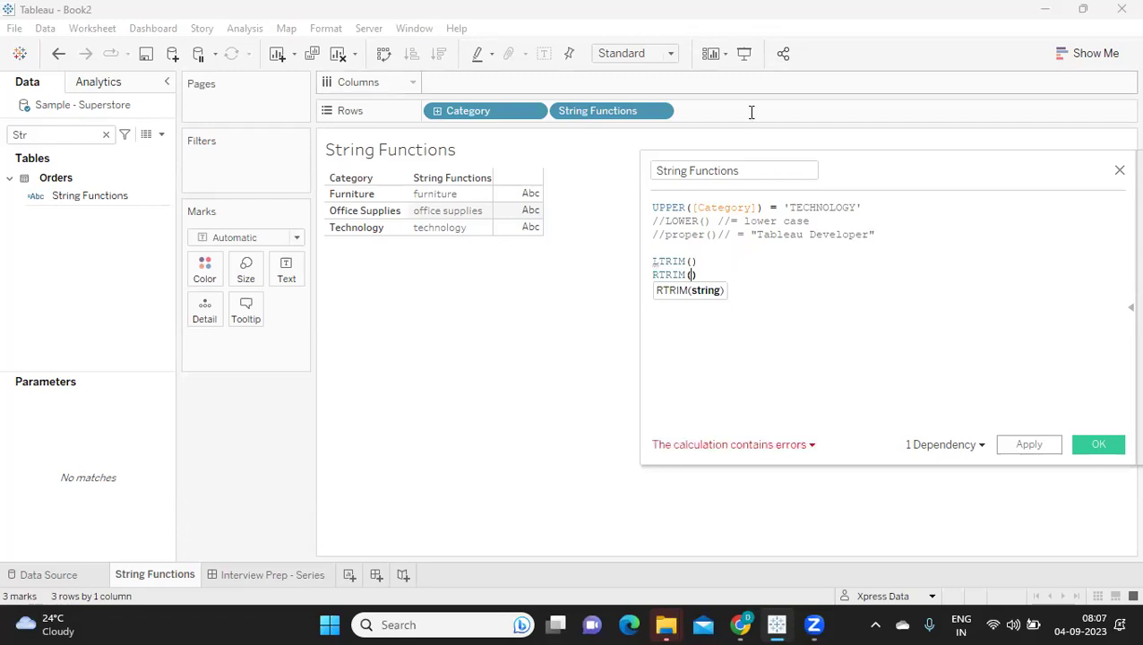
click(713, 284)
key(Return)
text(TRIM)
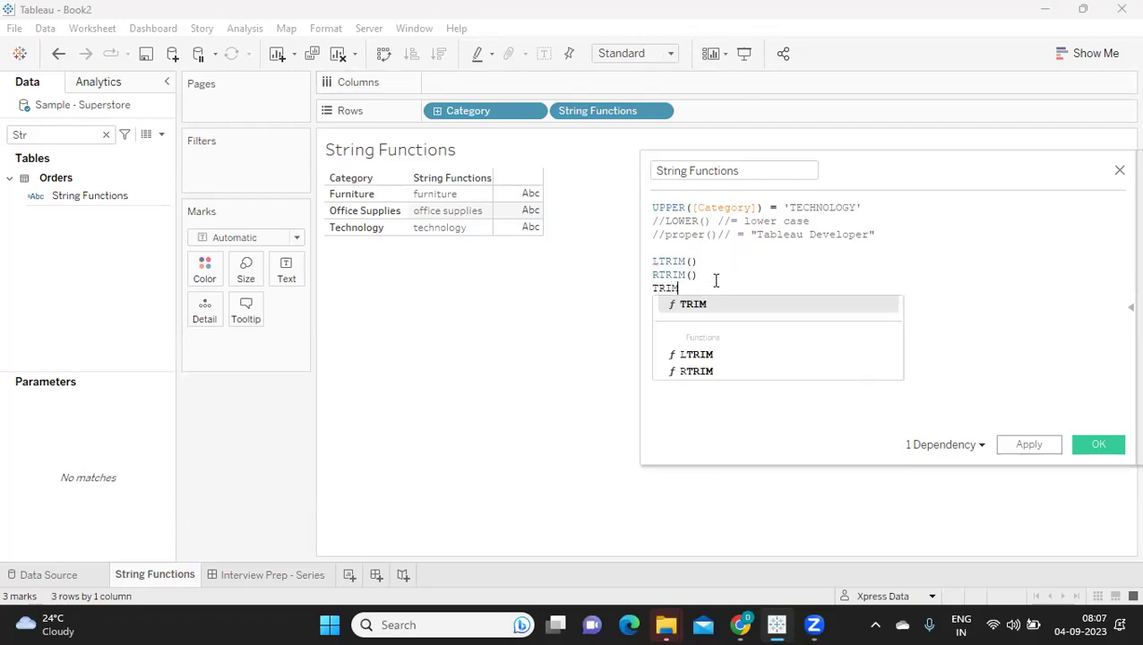
key(Return)
key(Right)
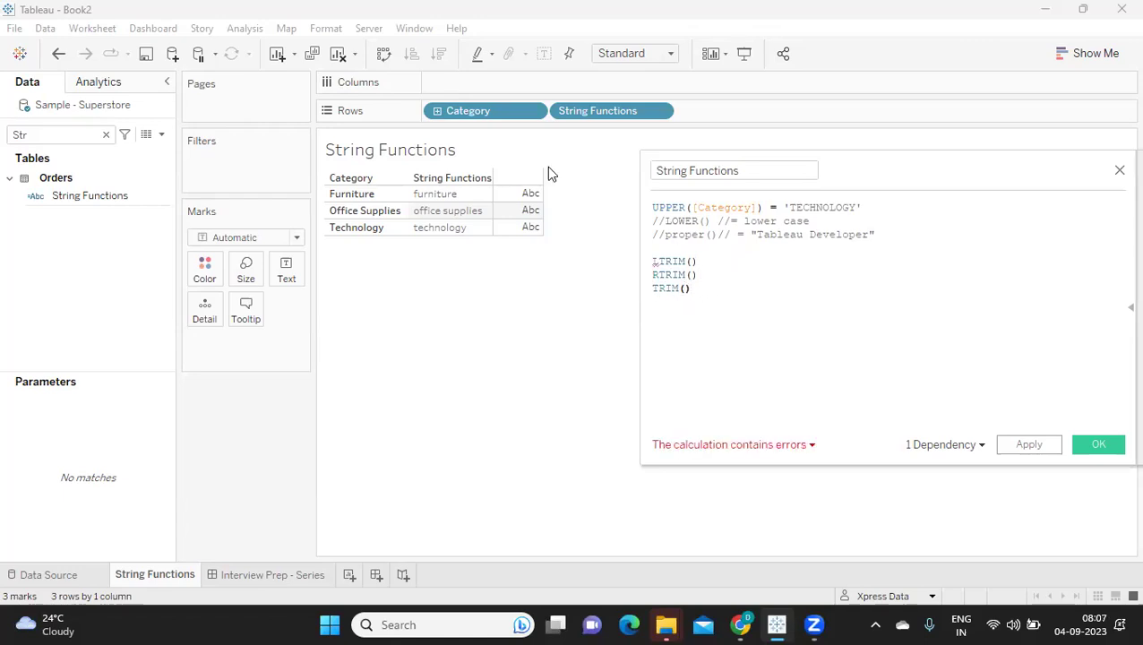
Step: Comment out the UPPER line and give LTRIM the padded string ' TABLEAU '
double_click(662, 260)
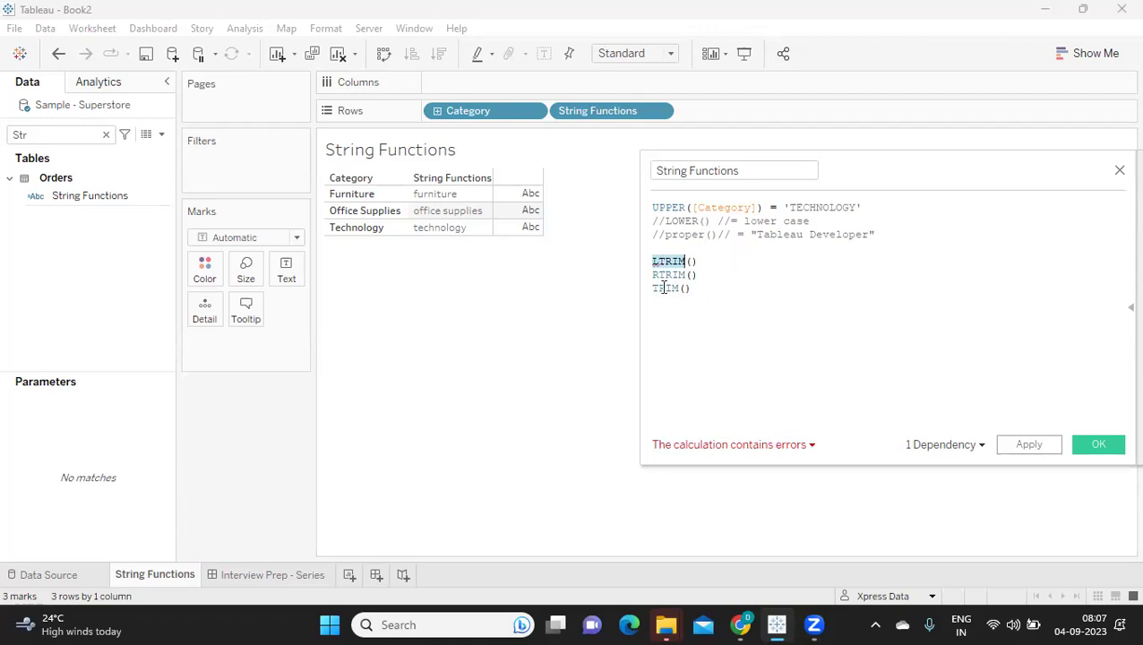
double_click(667, 276)
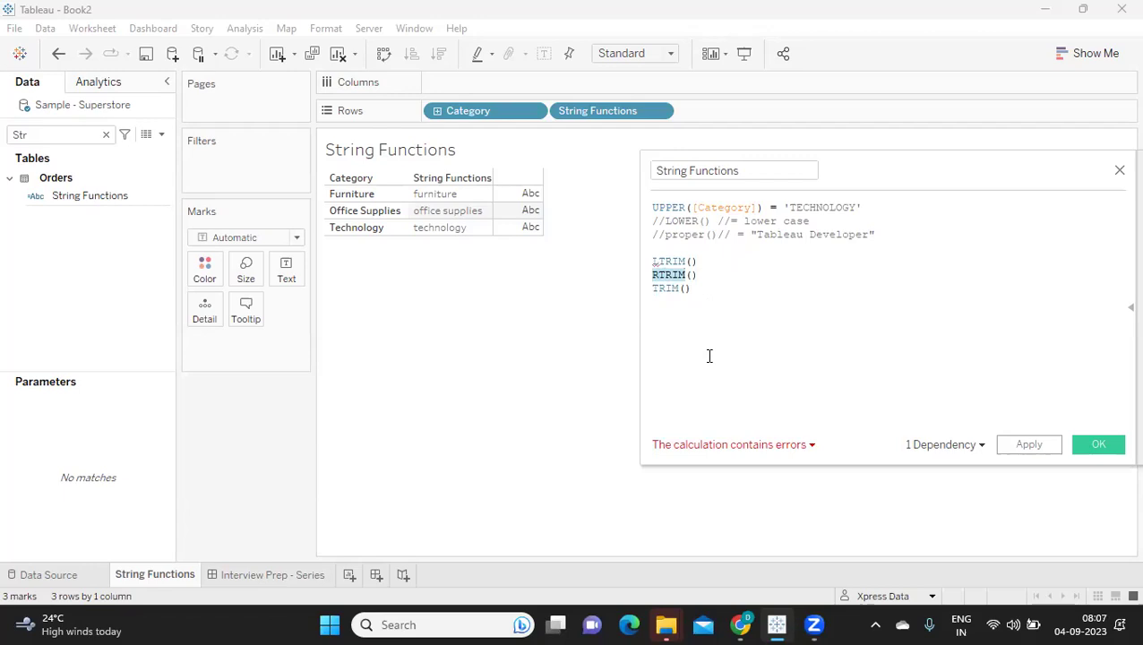
double_click(662, 288)
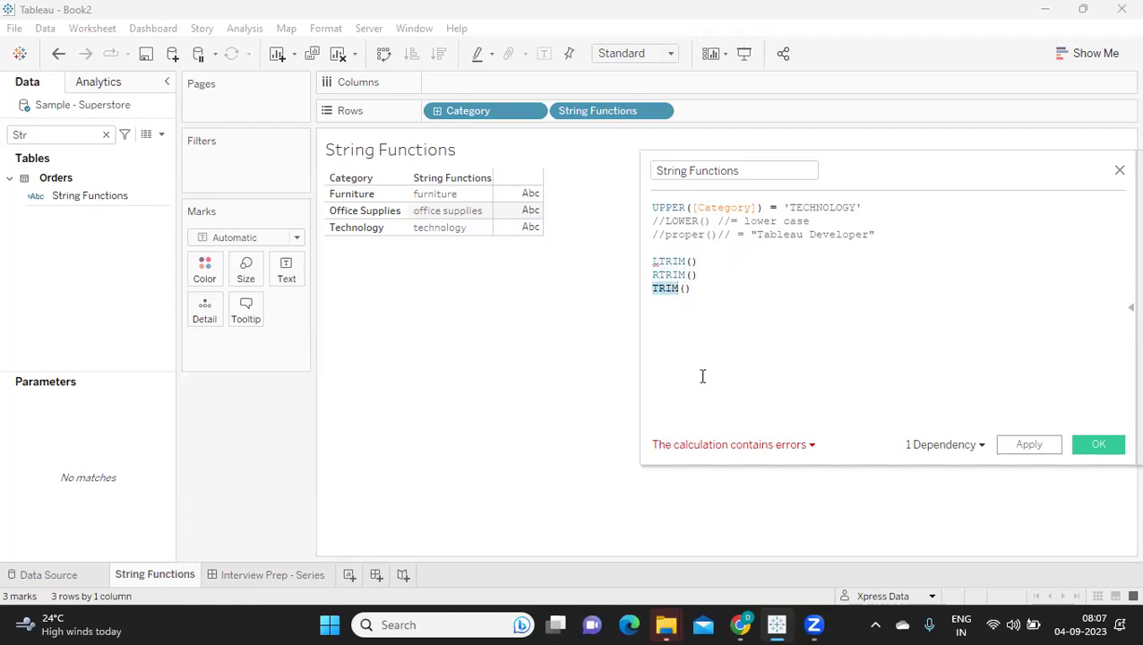
click(653, 208)
text(//)
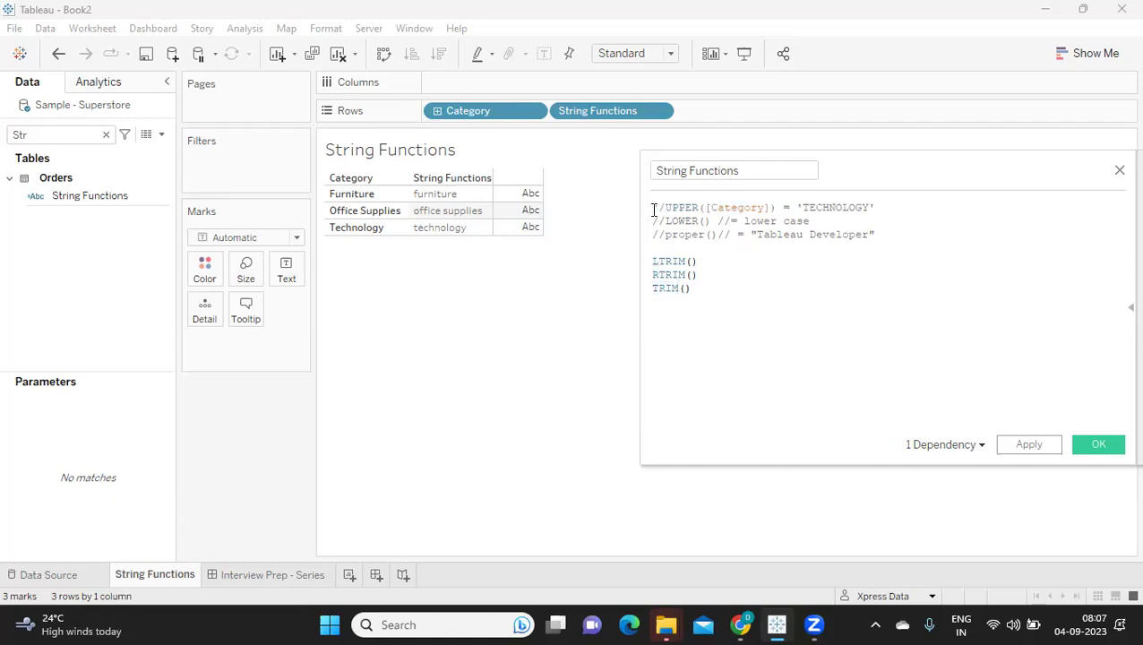
drag(695, 293, 630, 266)
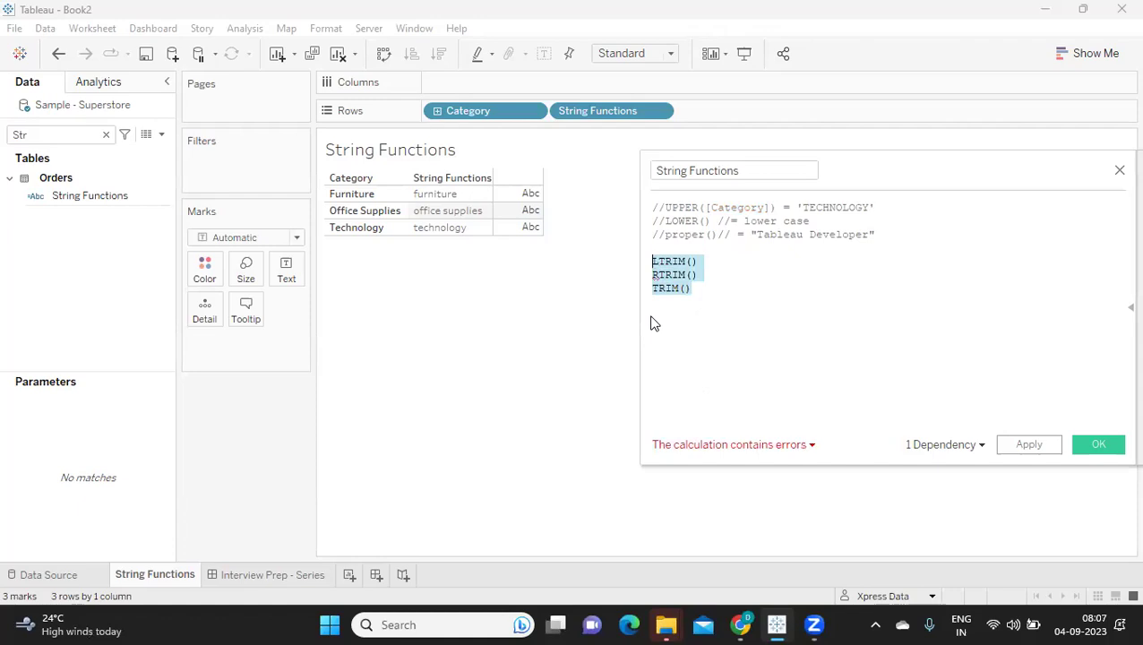
click(690, 262)
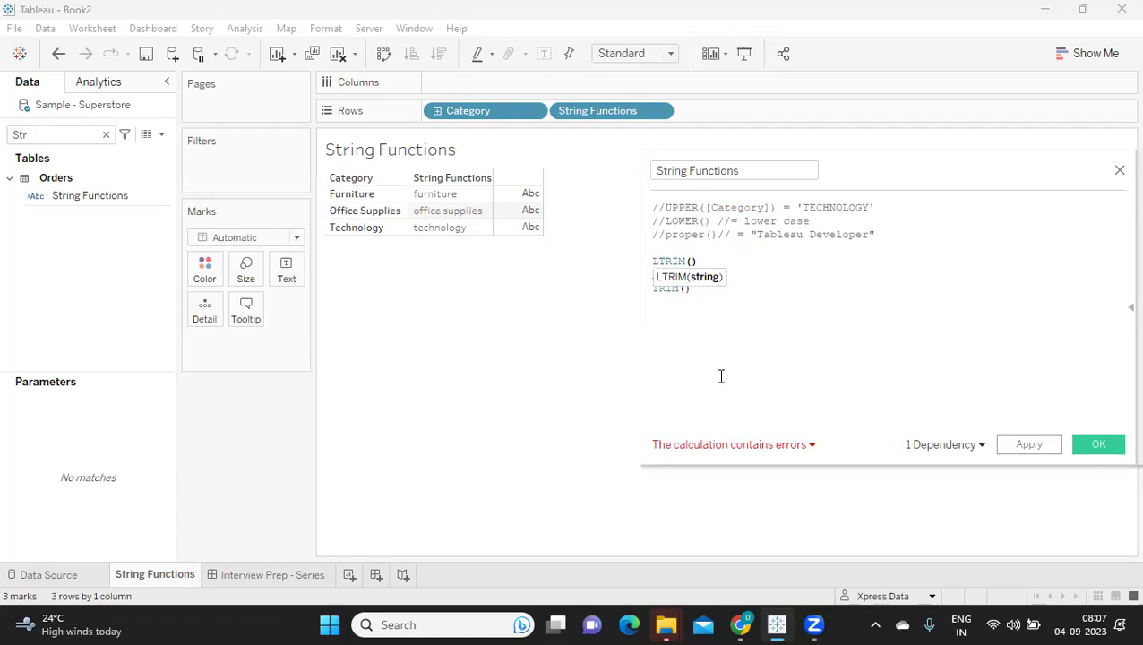
text(')
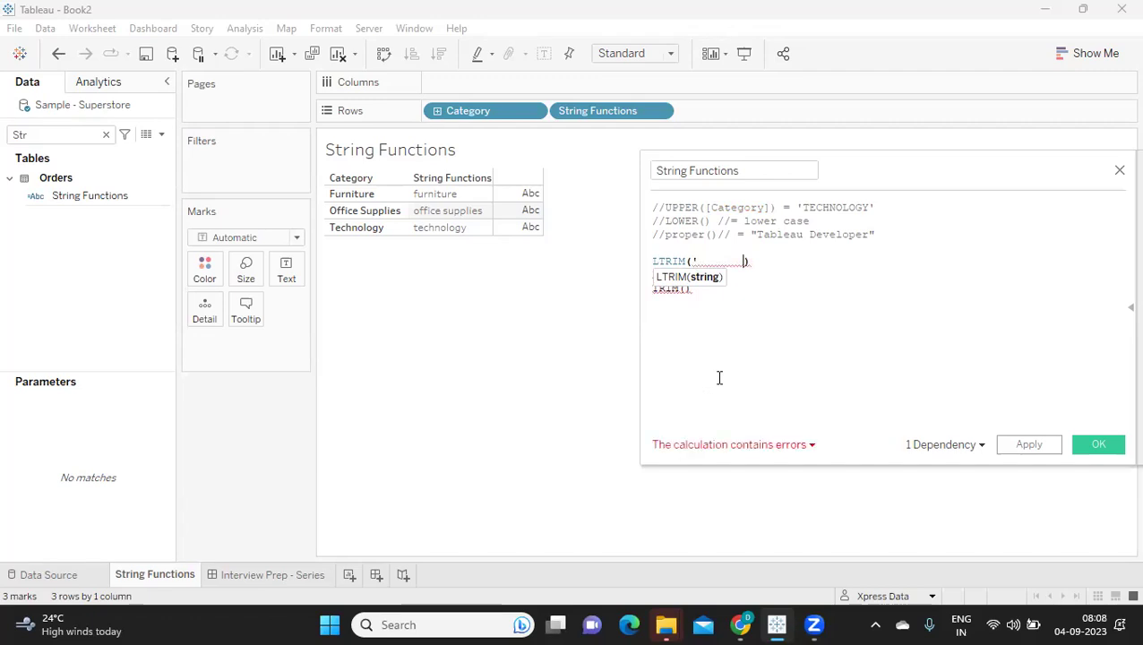
text(       TABLEAU)
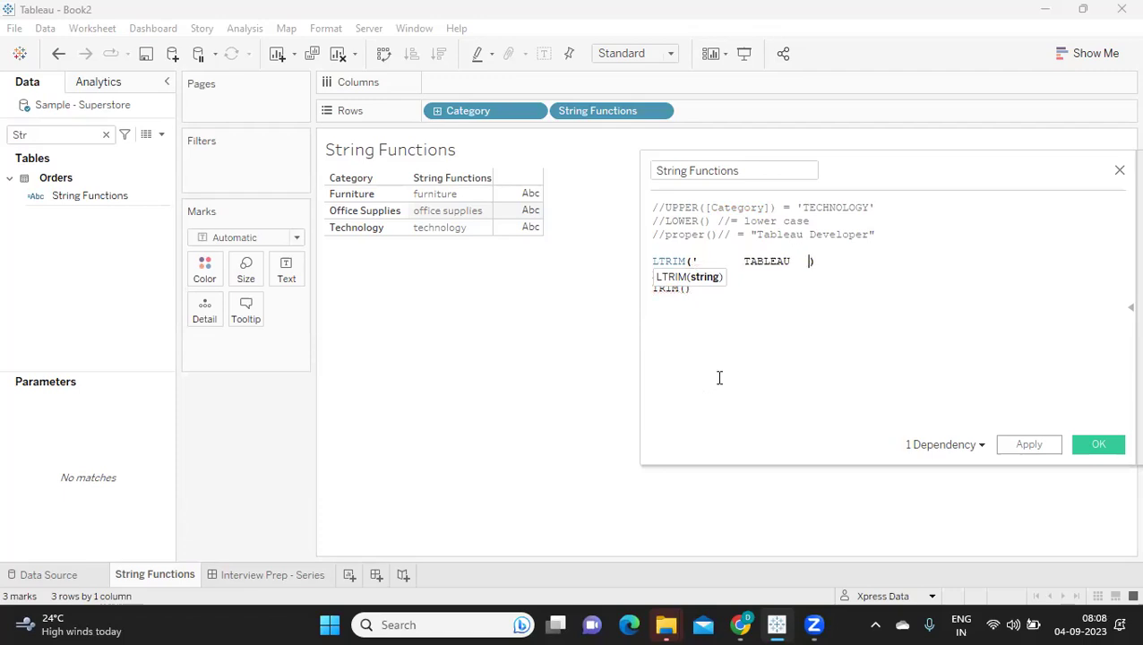
text(         ')
click(659, 325)
Step: Comment out RTRIM and TRIM, apply so every row shows TABLEAU, and widen the column
click(653, 274)
text(//RTRIM()
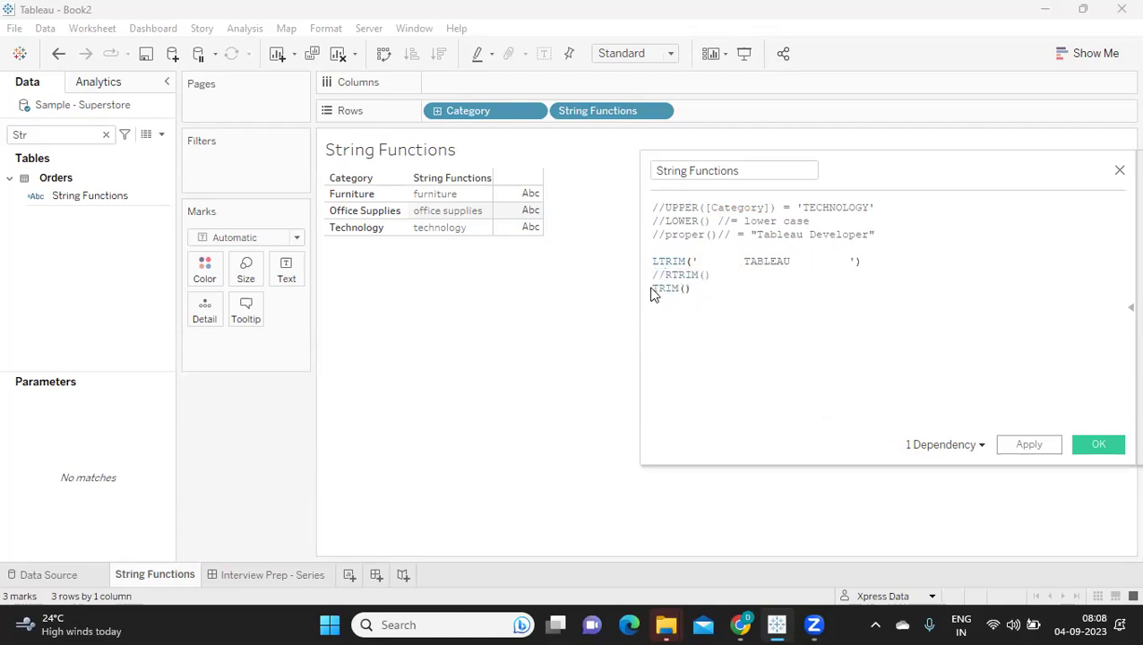
click(652, 288)
text(//)
click(1032, 444)
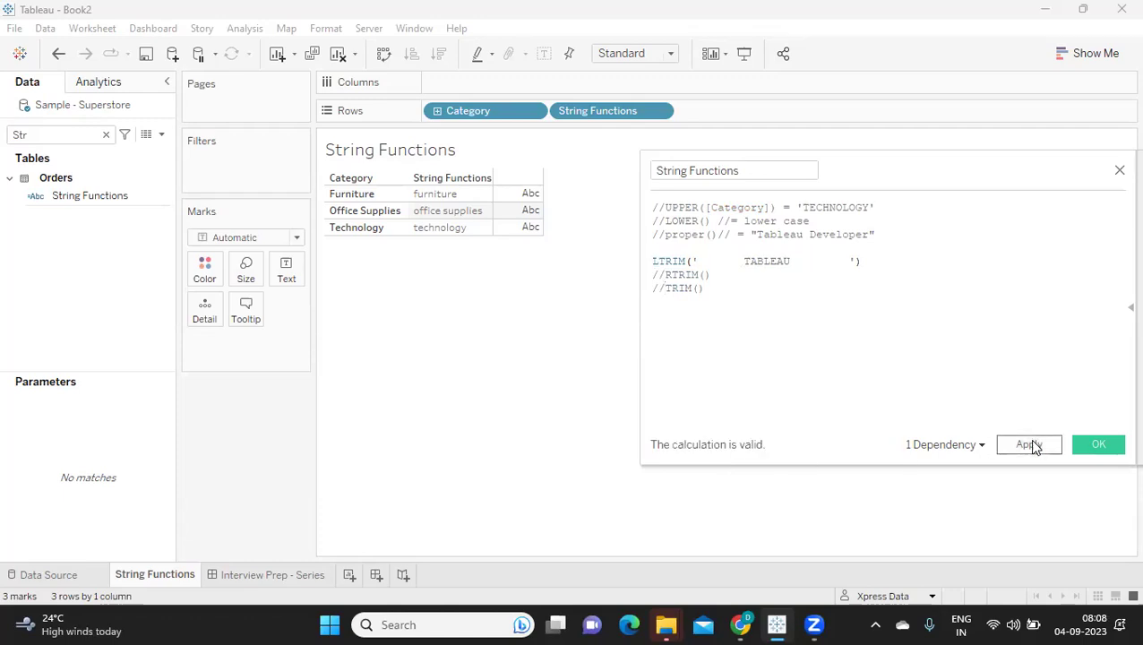
click(1029, 445)
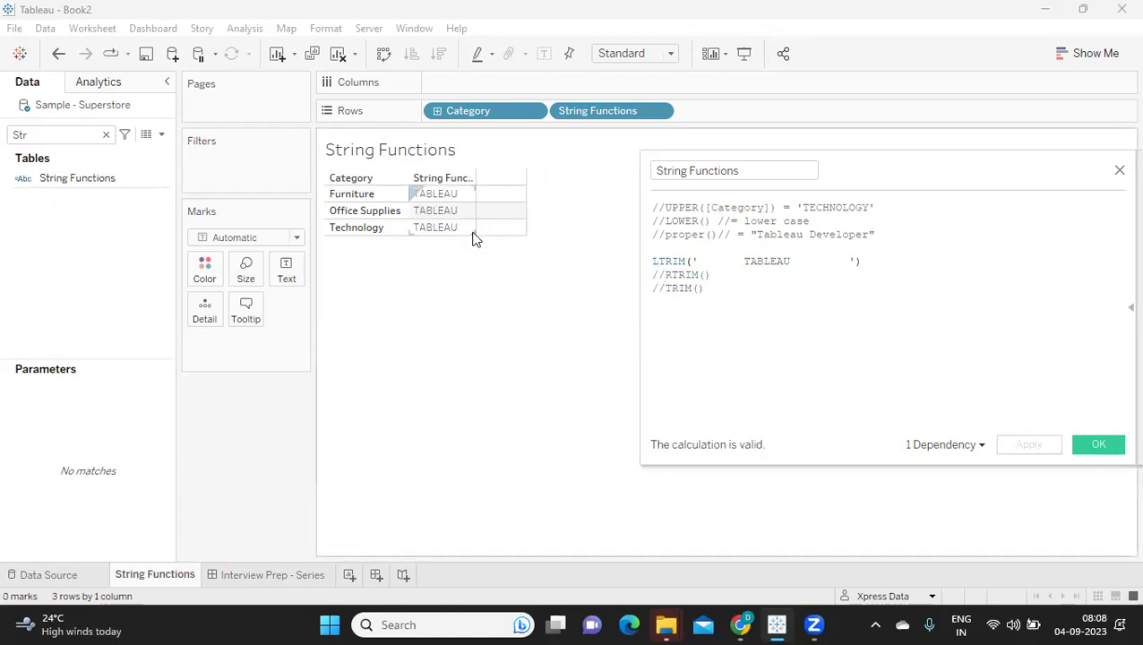
drag(476, 223, 553, 228)
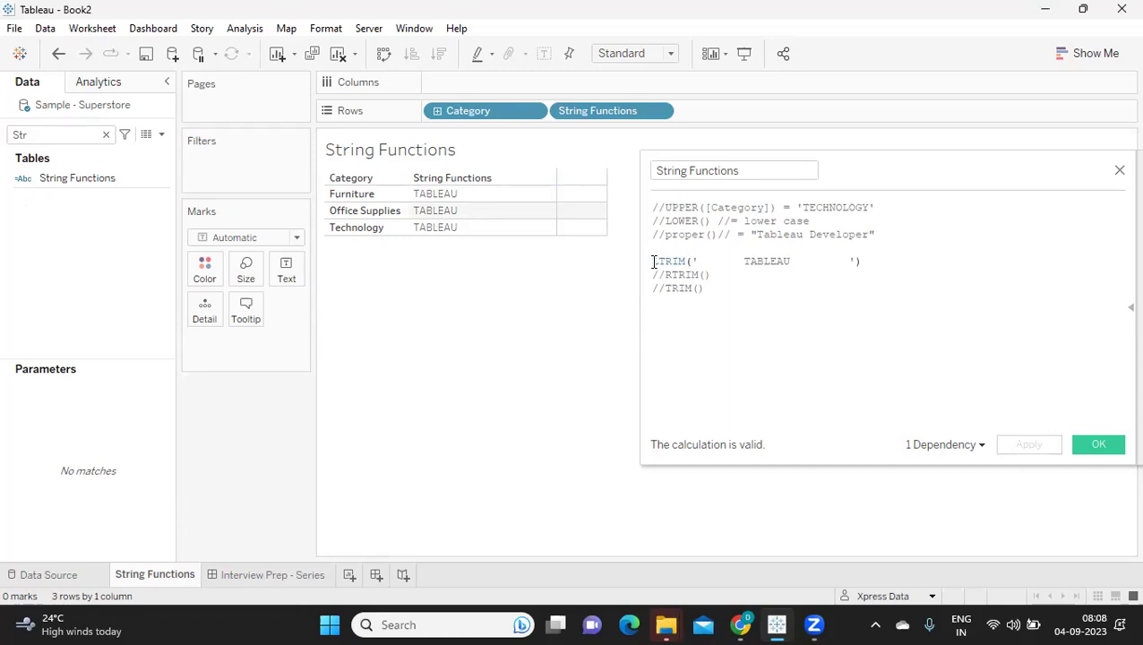
Step: Wrap the LTRIM expression in LEN() and apply it
text(LENG)
text(()
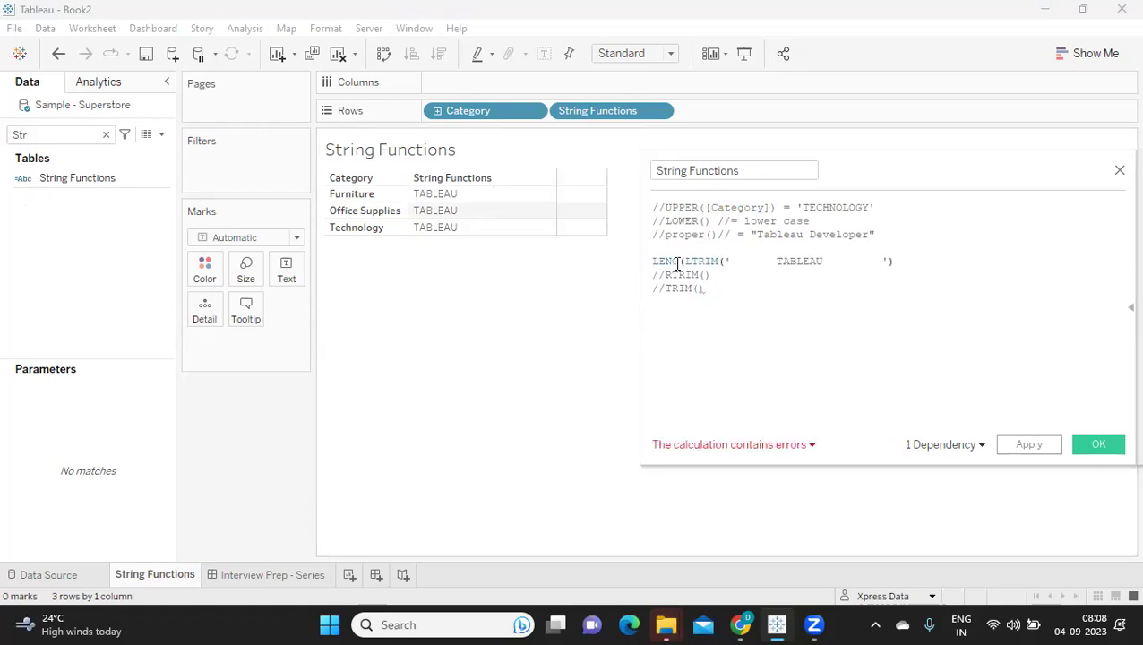
key(Left)
key(BackSpace)
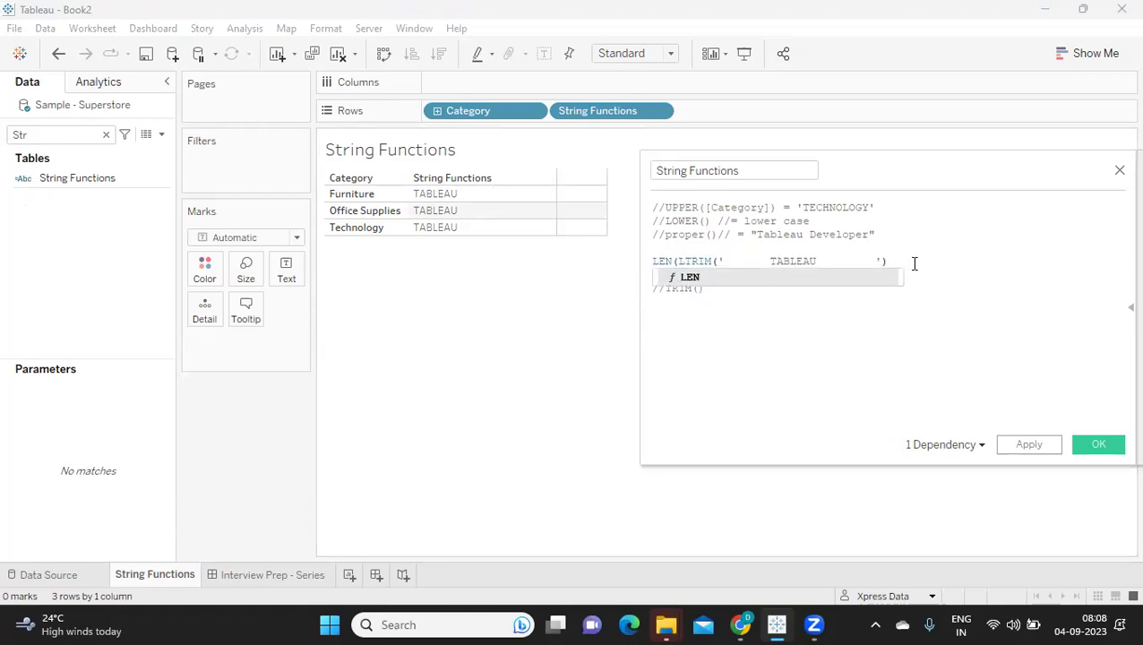
click(913, 262)
text())
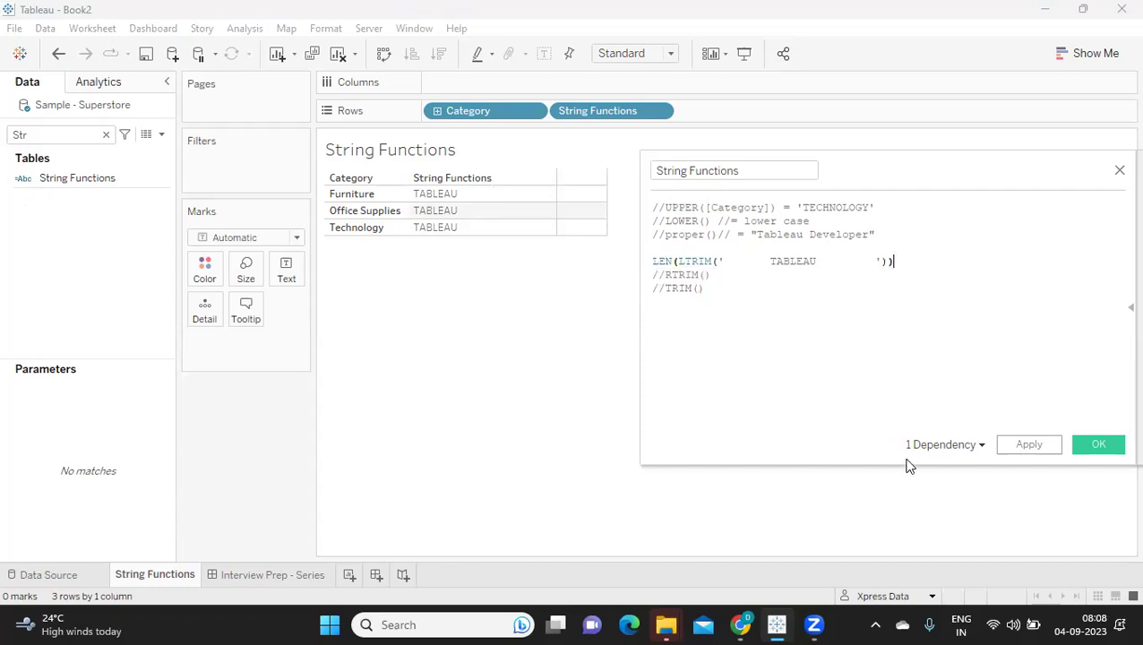
click(1003, 444)
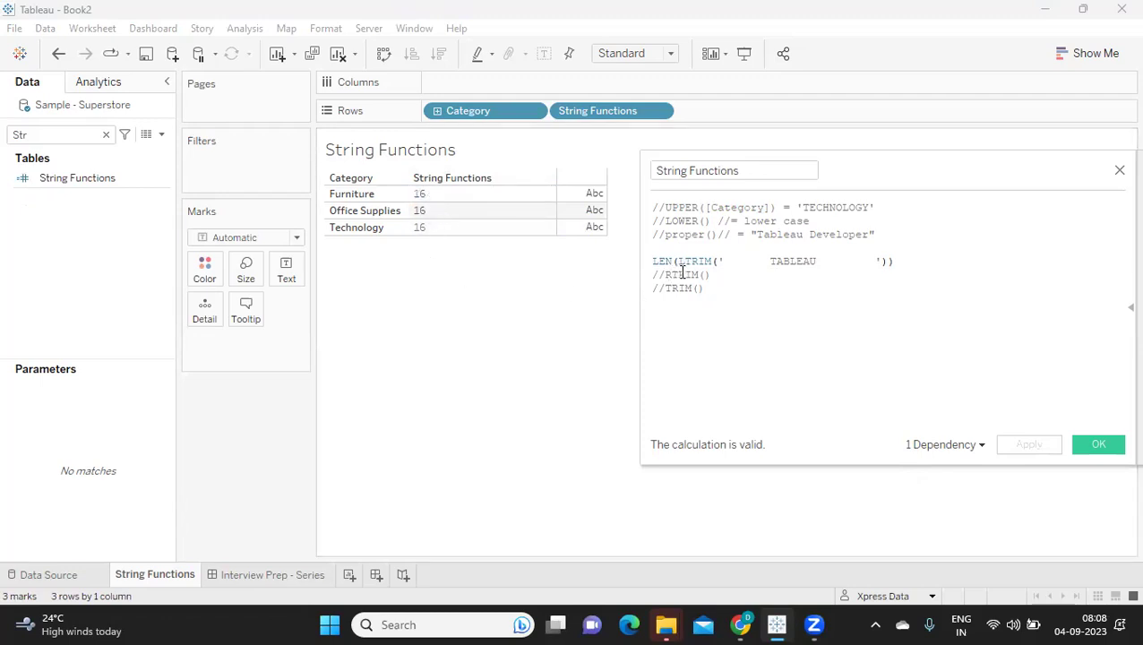
Step: Try the LEN result without the leading spaces, then restore them and reapply
double_click(744, 262)
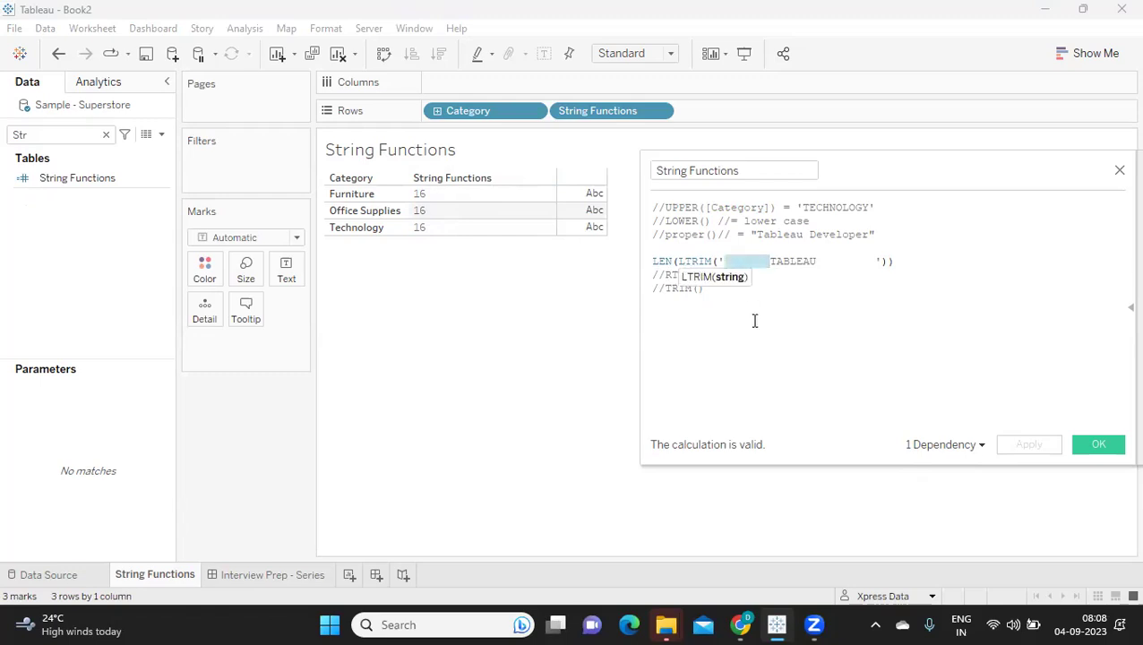
key(BackSpace)
click(1018, 441)
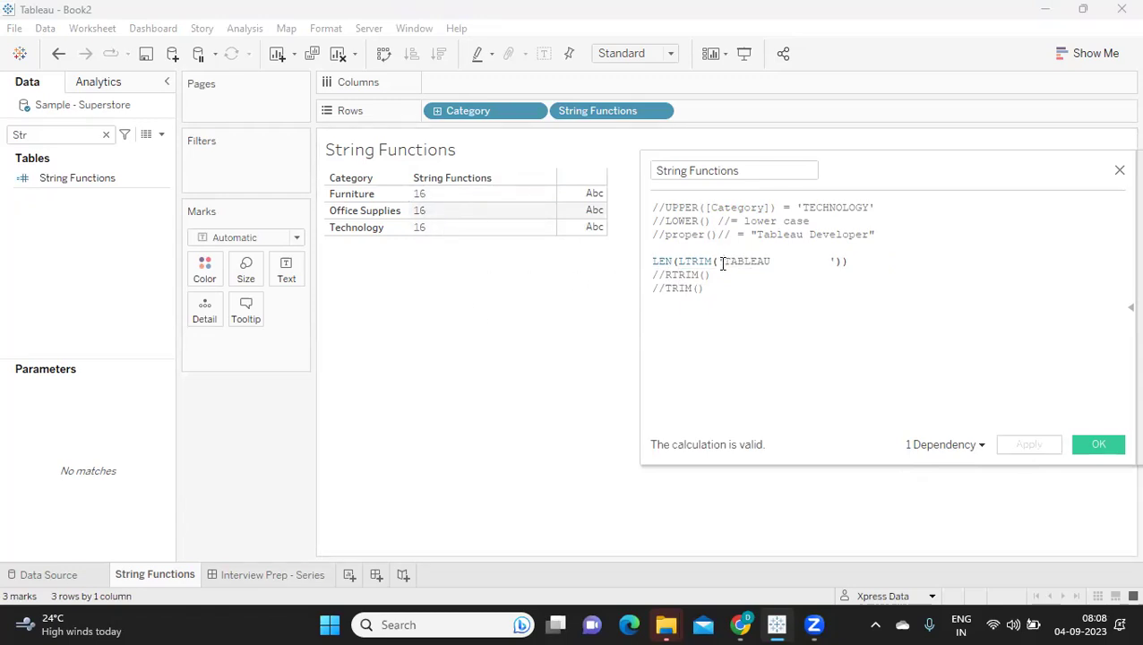
click(722, 262)
click(1027, 451)
Step: Switch LTRIM to RTRIM and apply, showing a length of 14
click(680, 261)
key(Delete)
text(R)
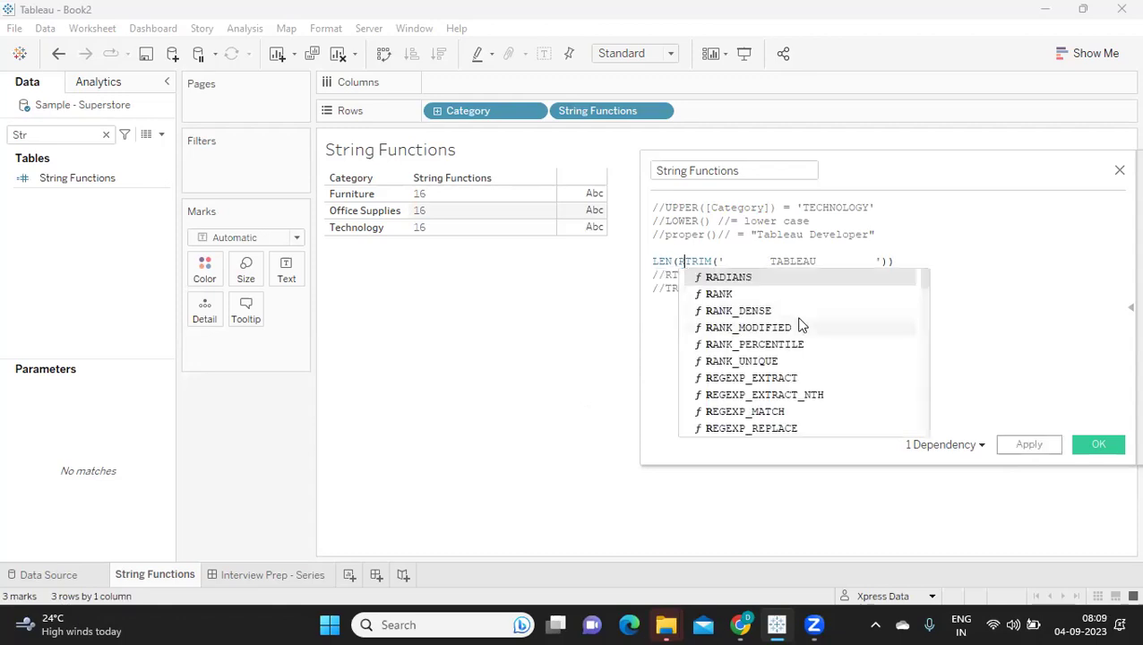
key(Escape)
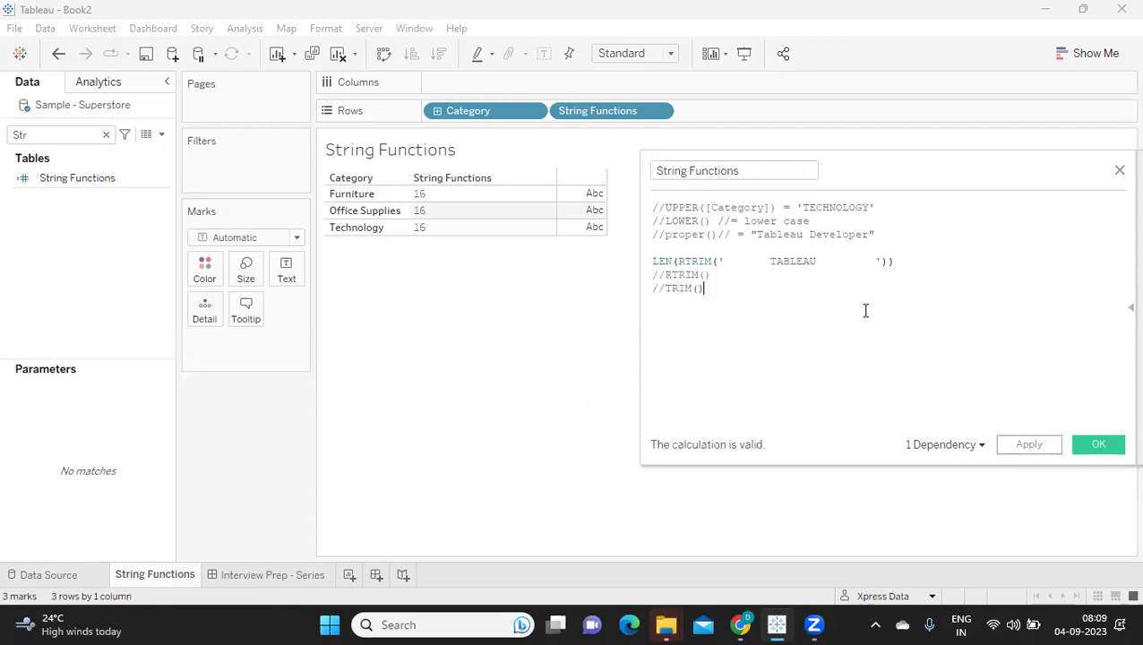
double_click(851, 260)
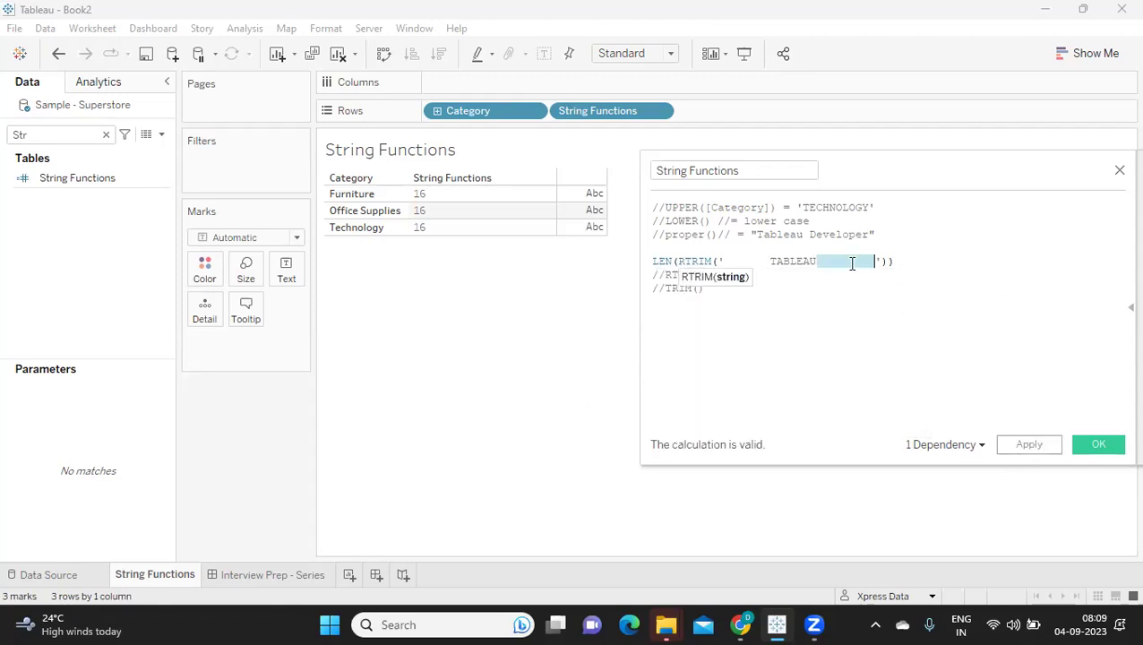
click(1038, 448)
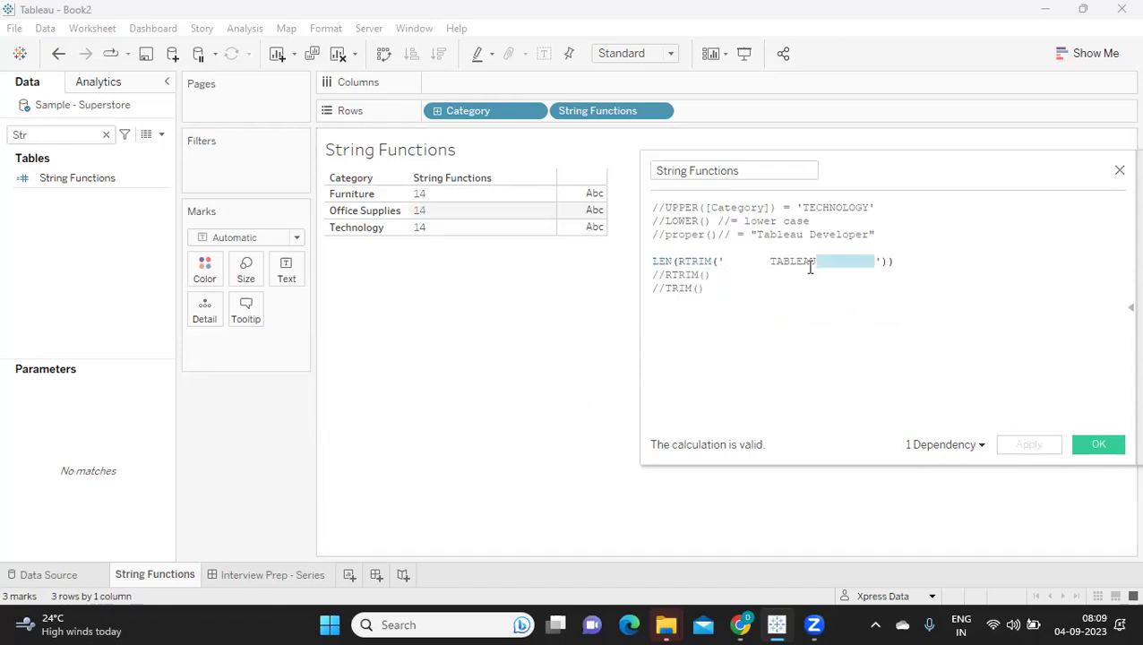
Step: Change RTRIM to TRIM and apply, so every category shows a length of 7
drag(815, 261, 719, 261)
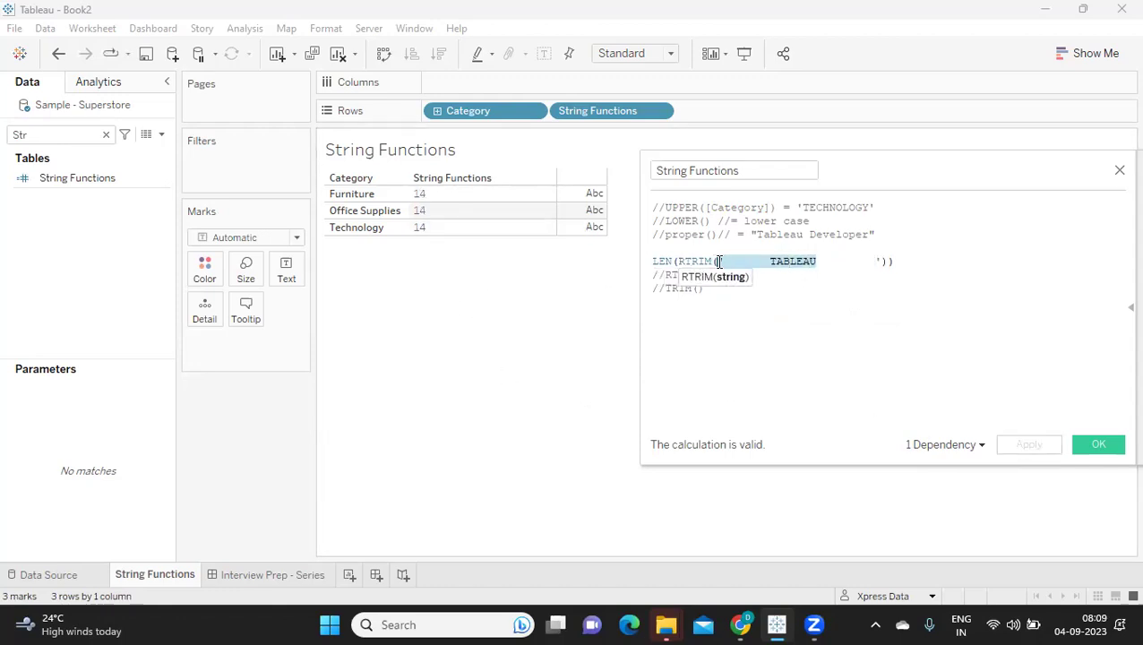
click(760, 334)
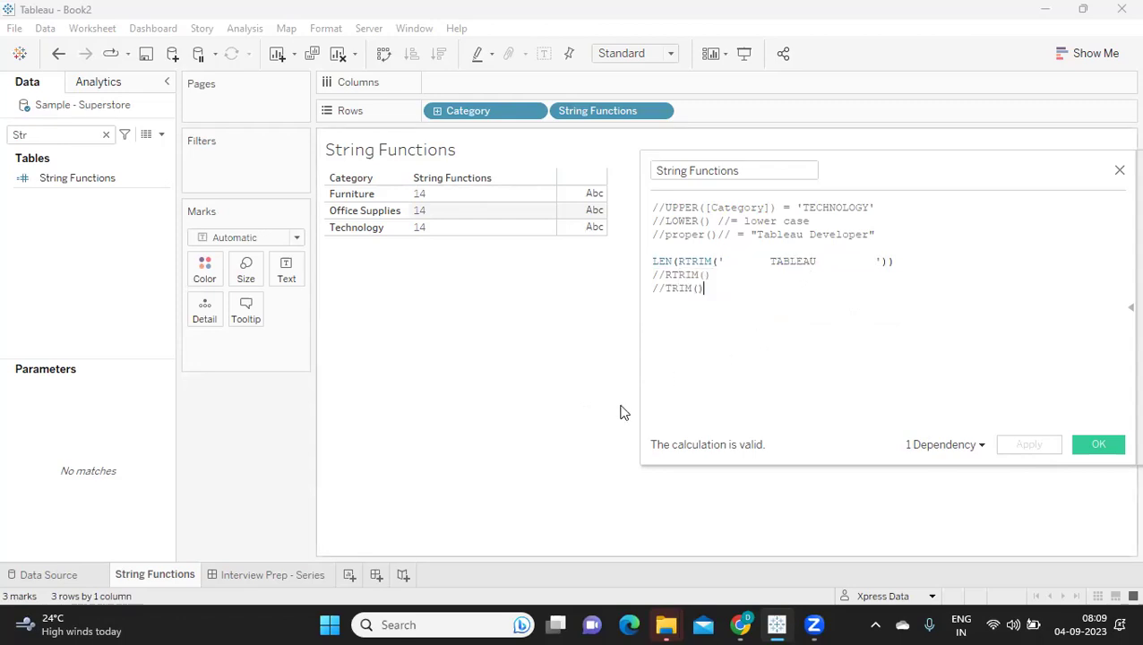
click(684, 261)
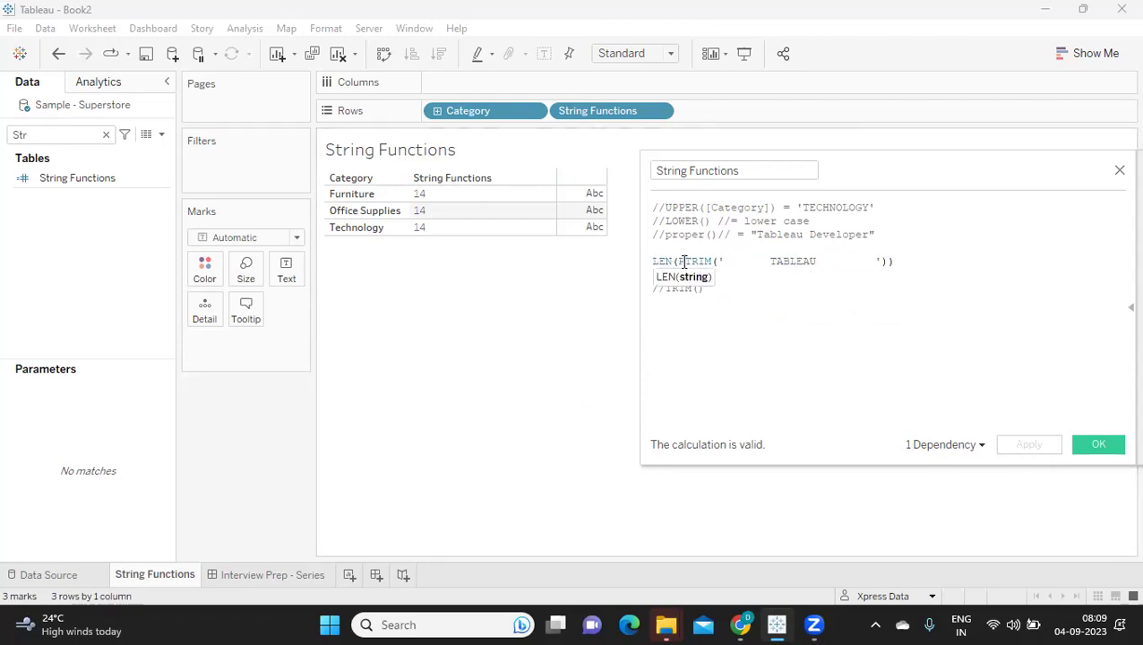
key(Delete)
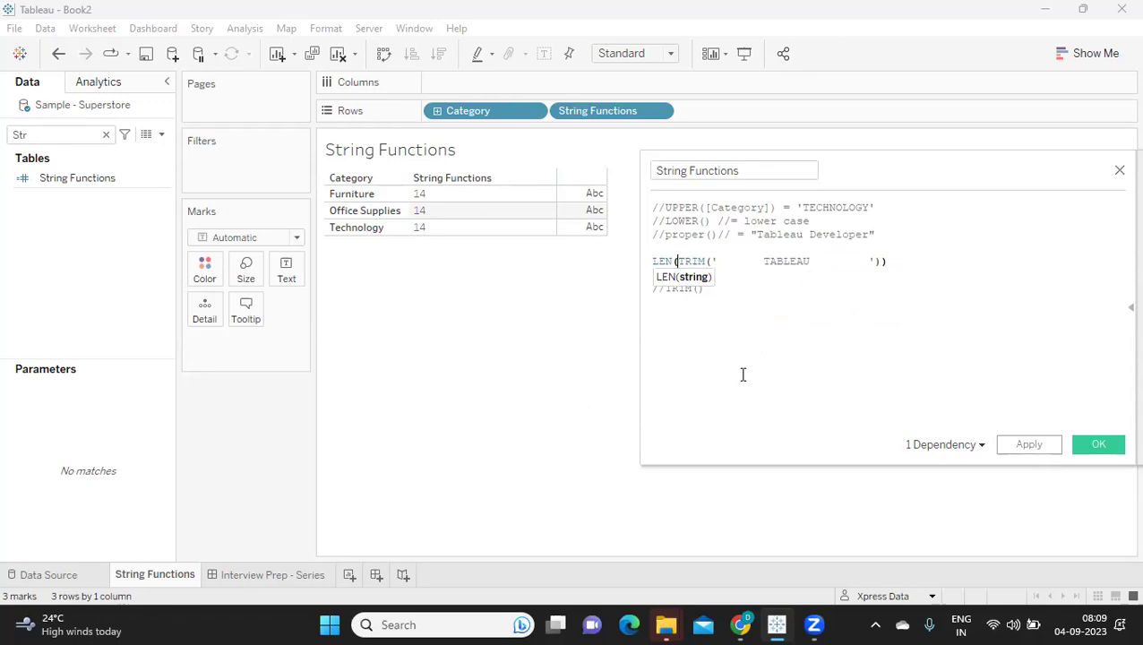
click(1022, 443)
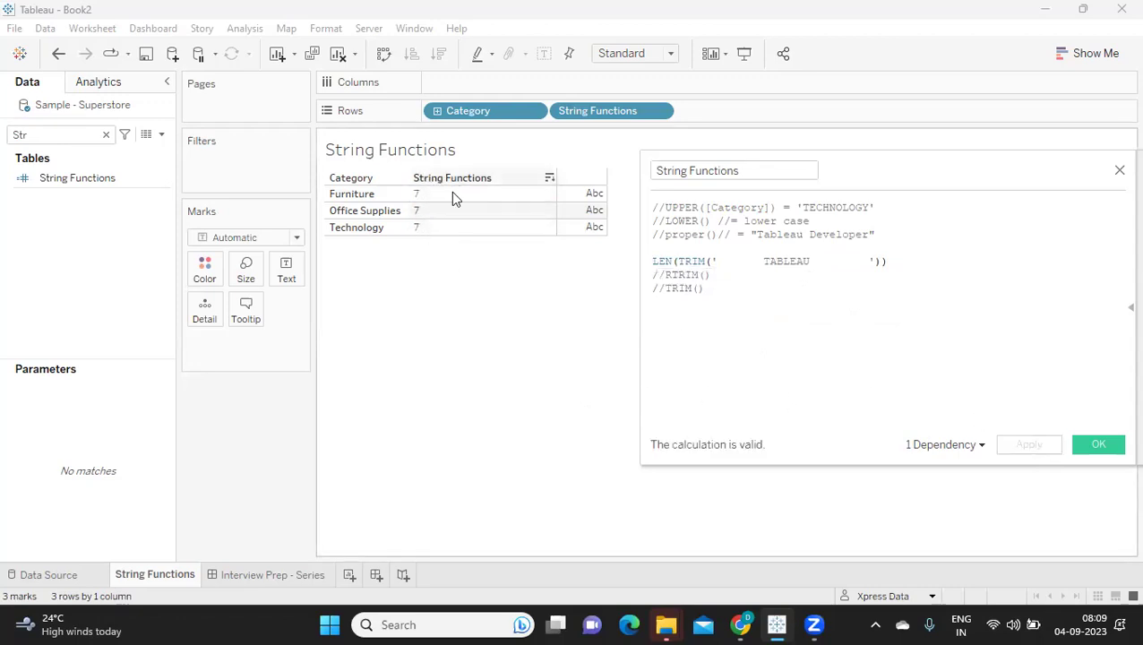
double_click(792, 262)
click(778, 260)
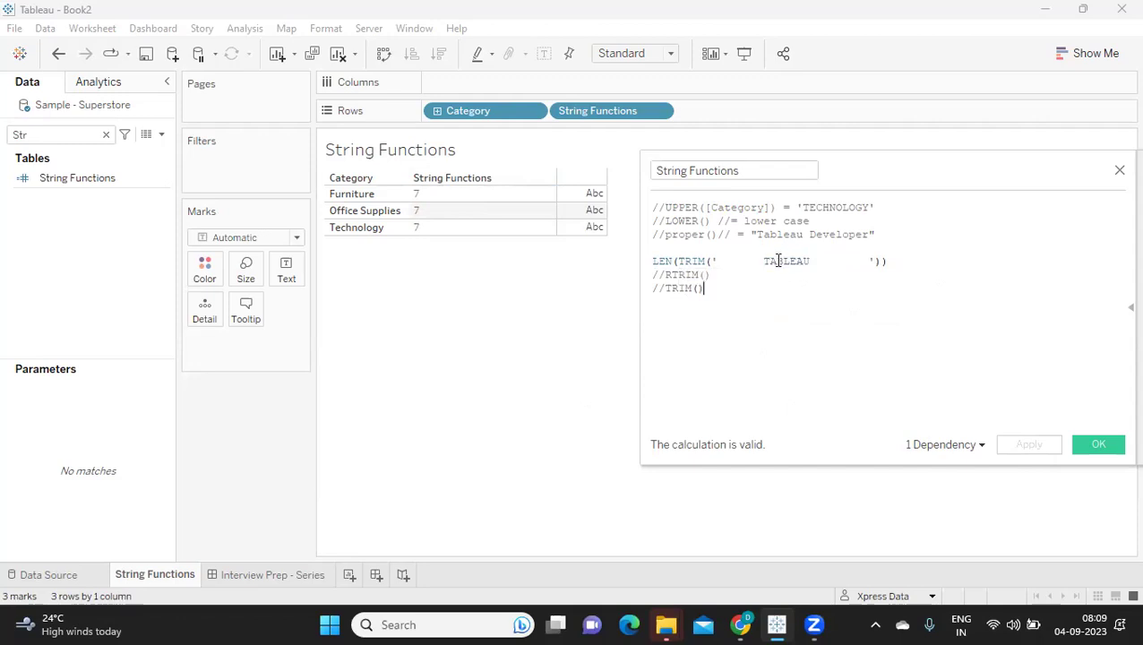
drag(765, 262, 808, 261)
click(799, 320)
drag(766, 302, 638, 257)
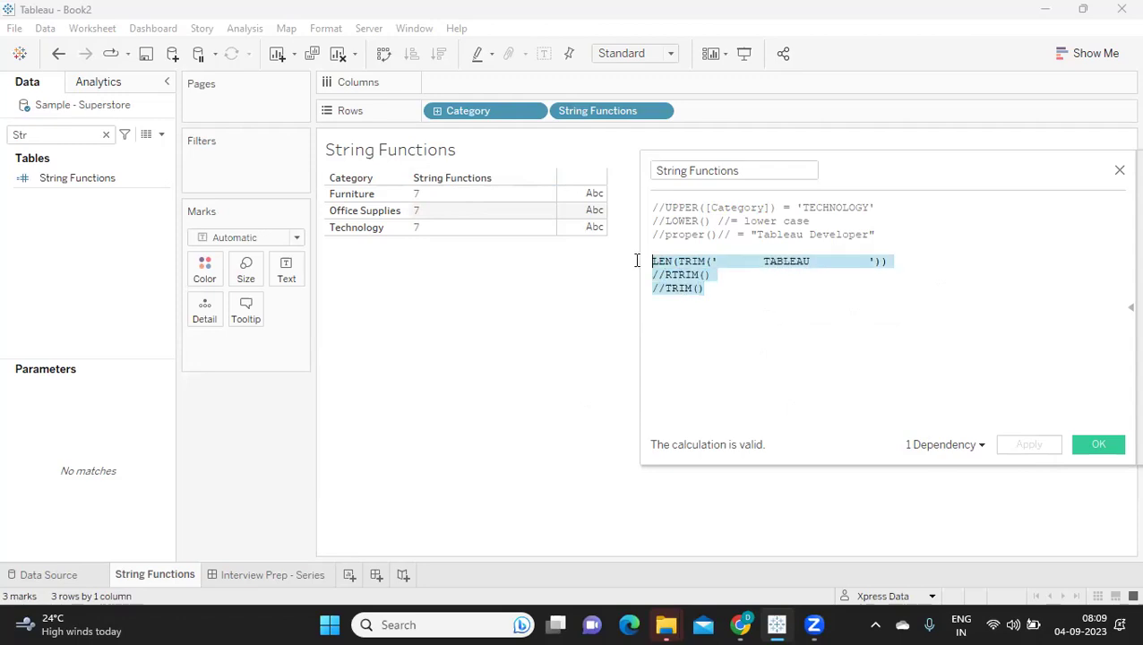
Step: Type LEFT(), RIGHT() and SPLIT() on new lines and prefix the LEN(TRIM) line with //
click(744, 322)
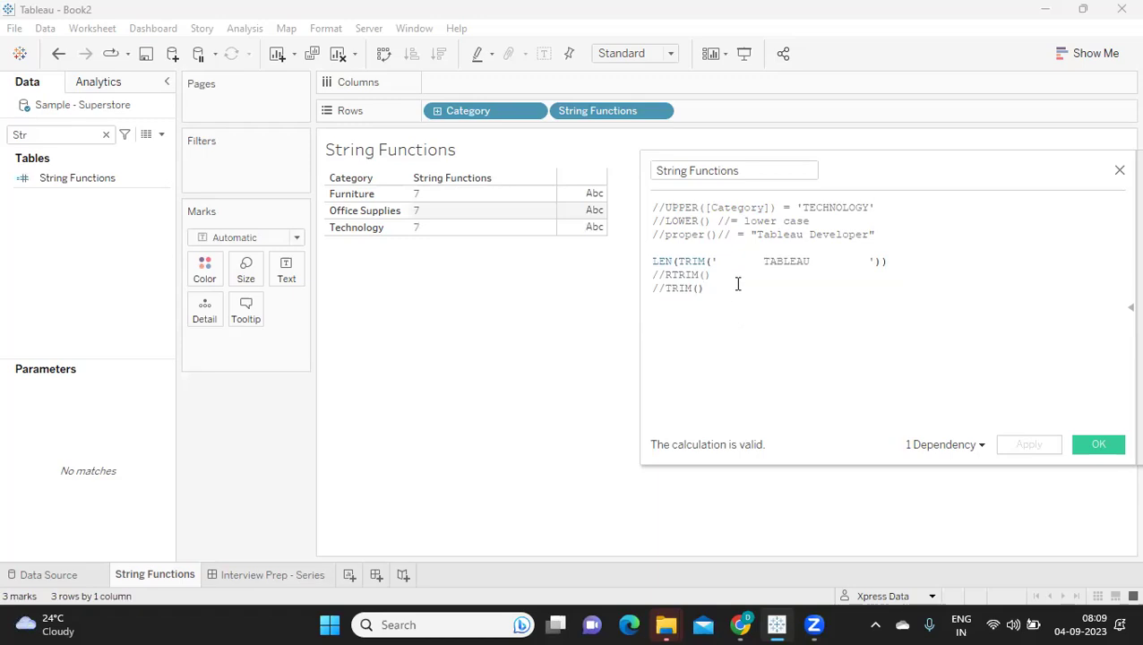
key(Return)
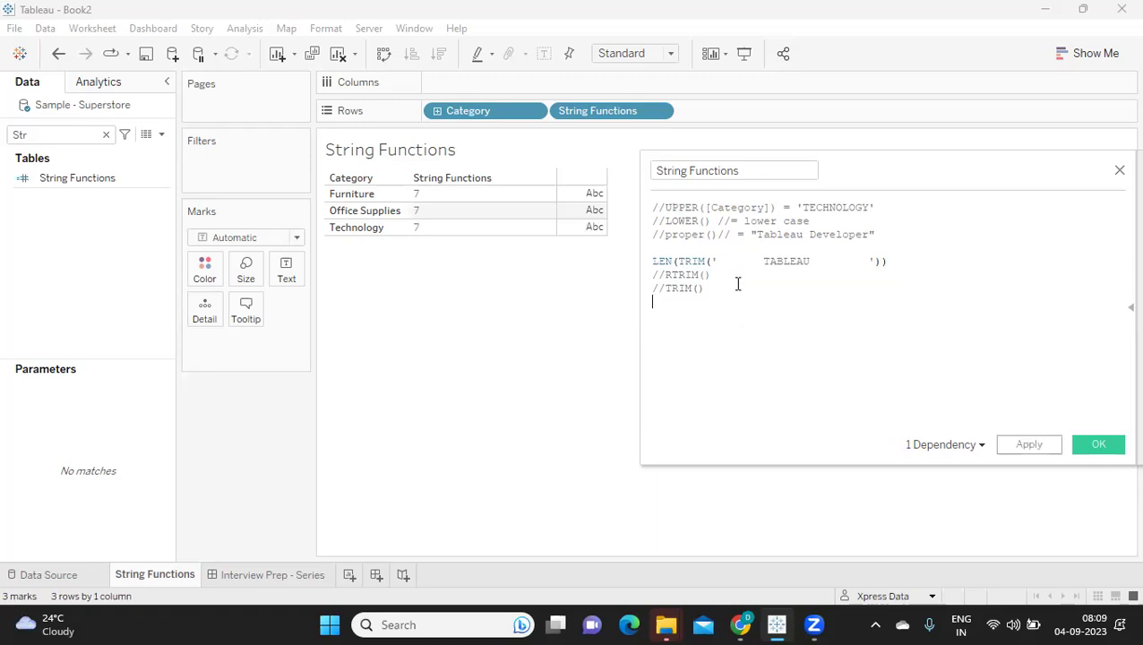
key(Return)
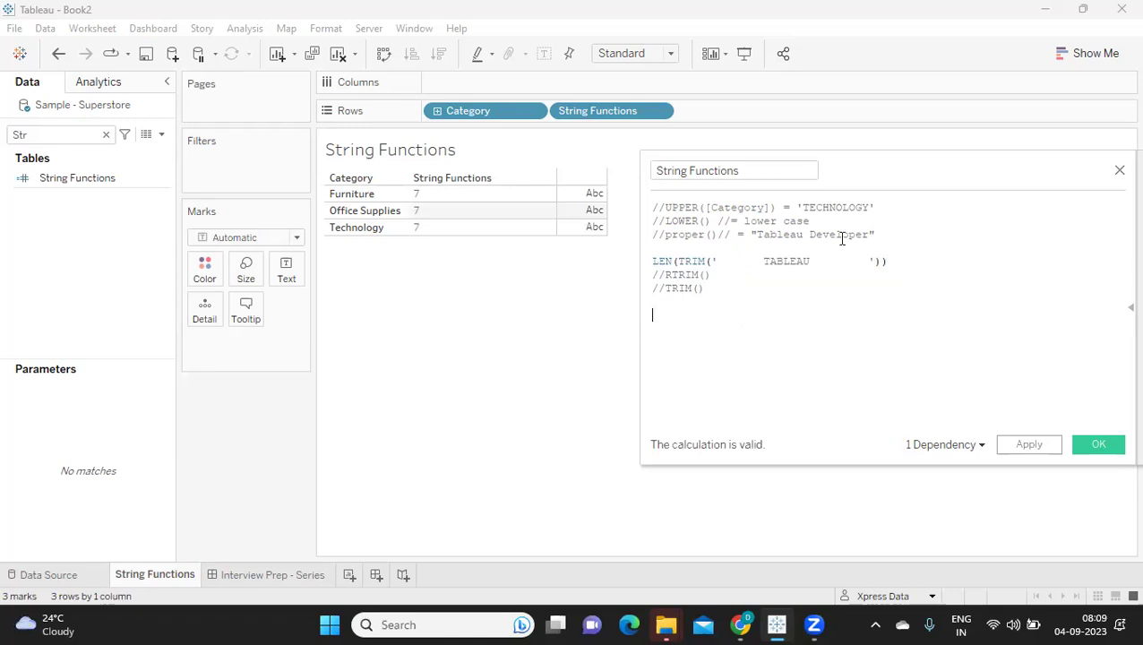
drag(880, 163, 783, 160)
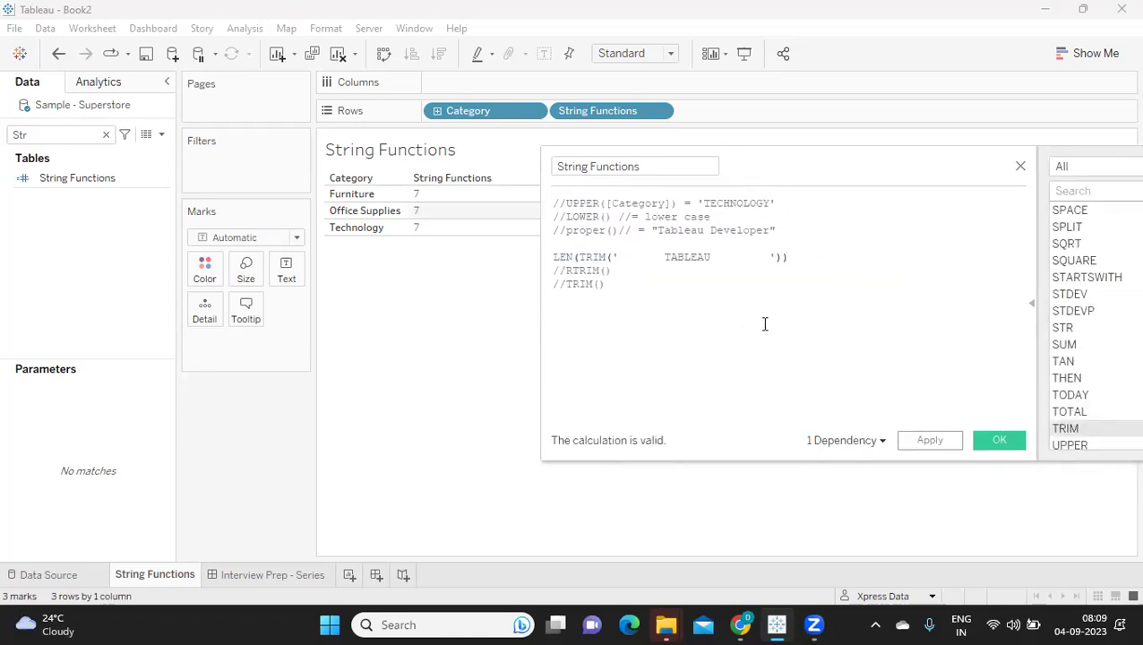
text(LEFT() )
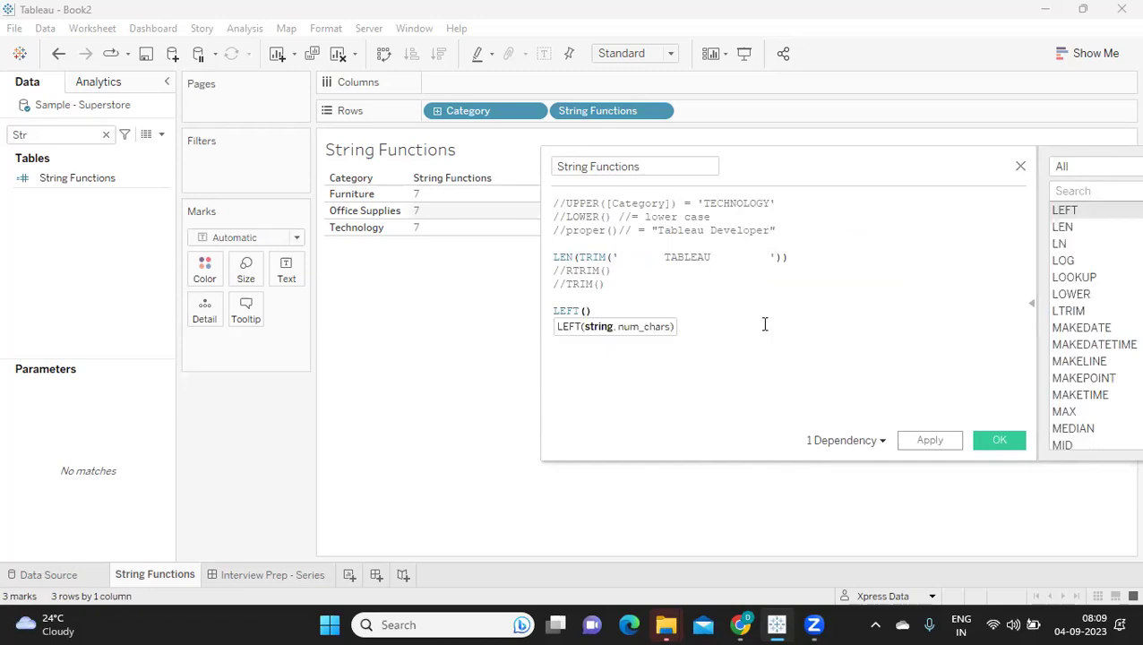
text(RIGHT())
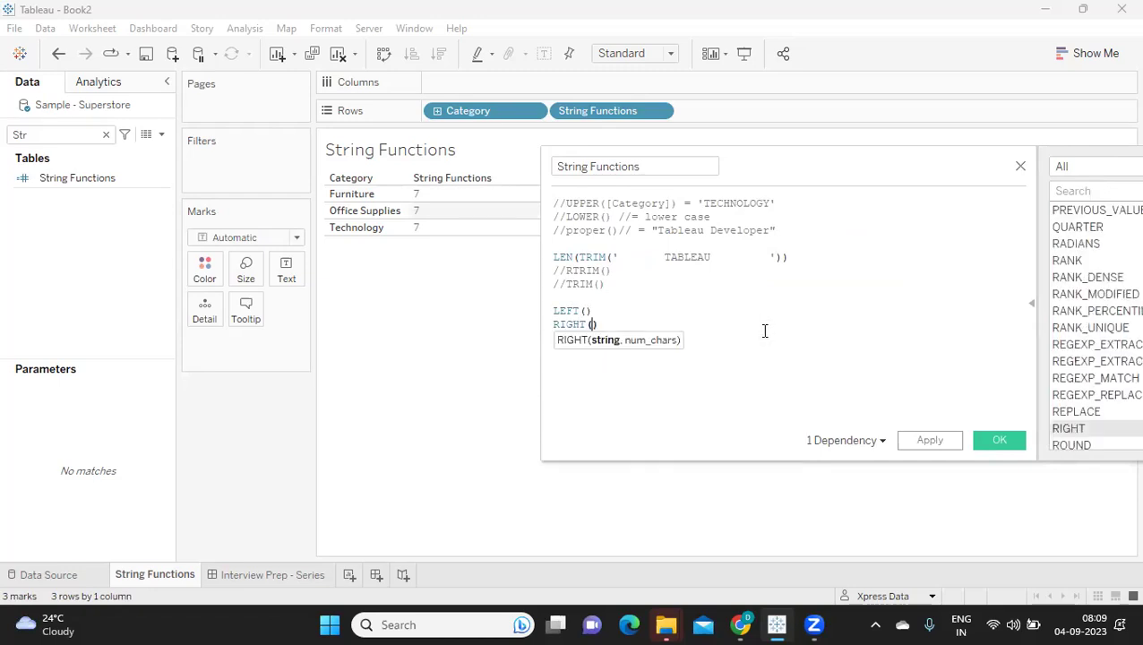
key(Return)
text(SPL)
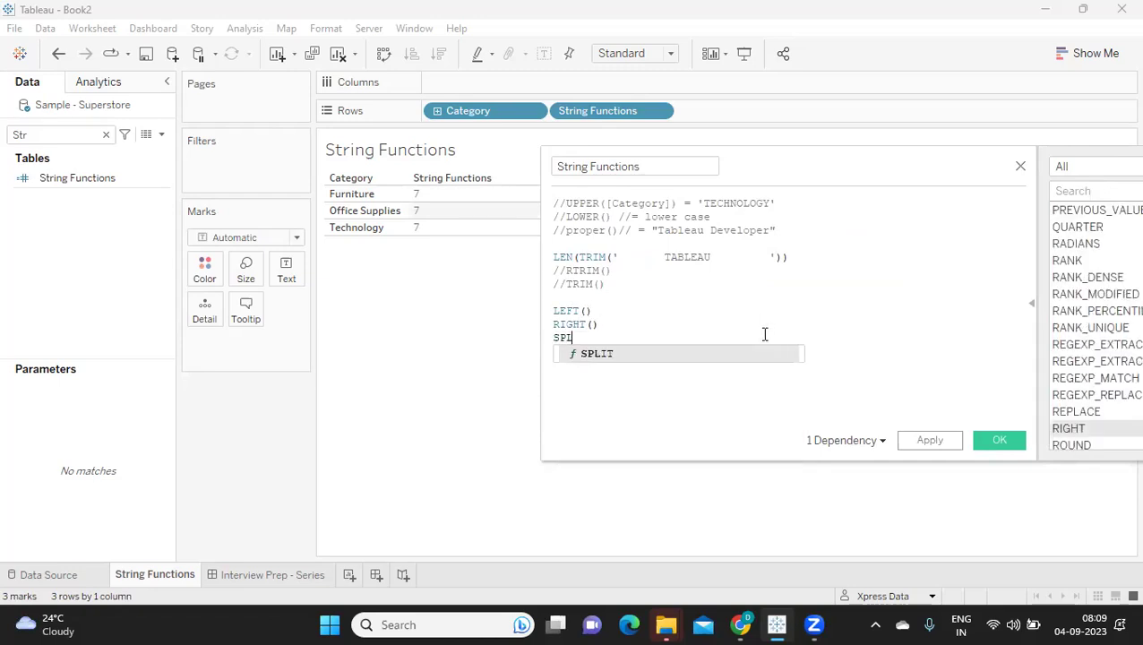
text(IT())
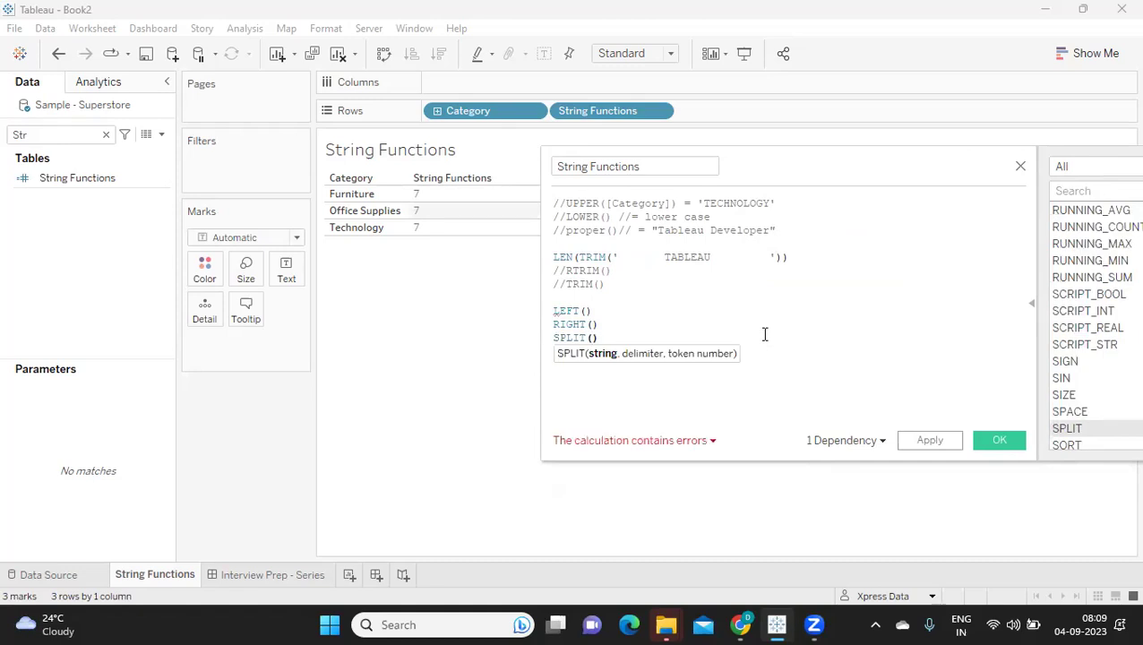
click(553, 258)
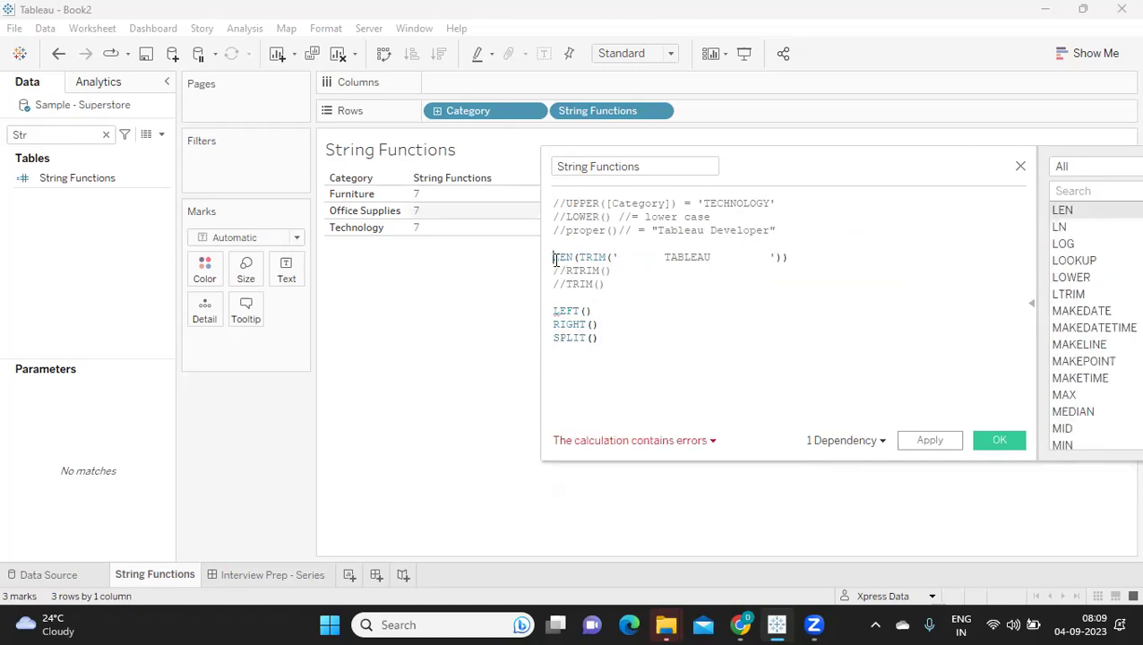
text(//)
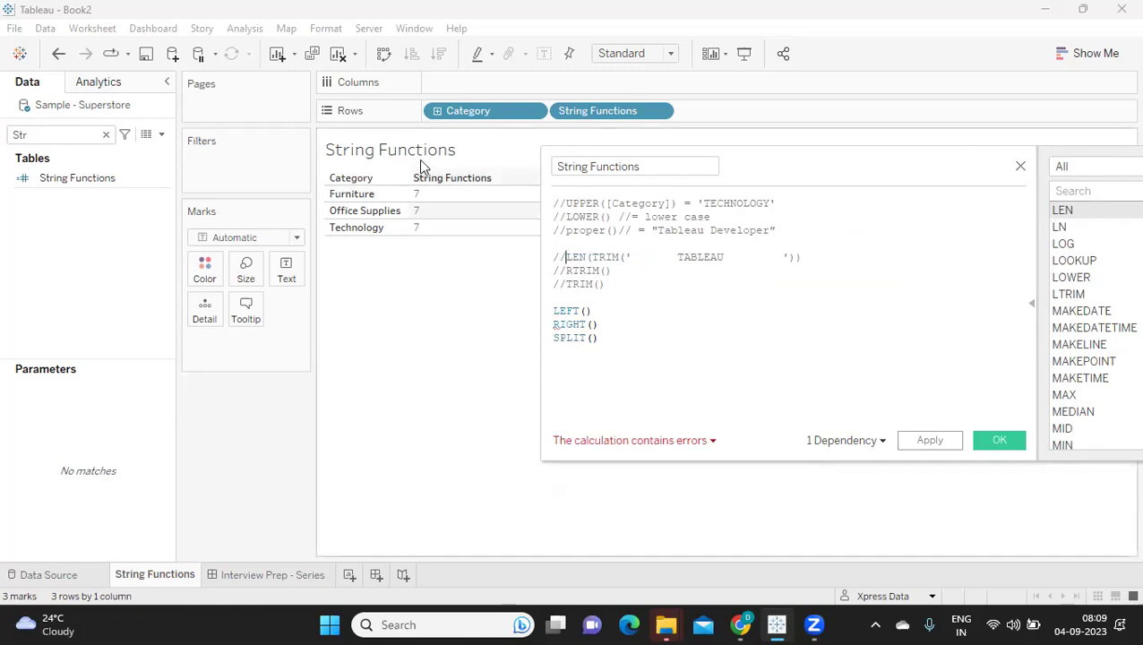
Step: Remove Category from Rows and place Order ID on Rows before String Functions
drag(482, 120, 426, 348)
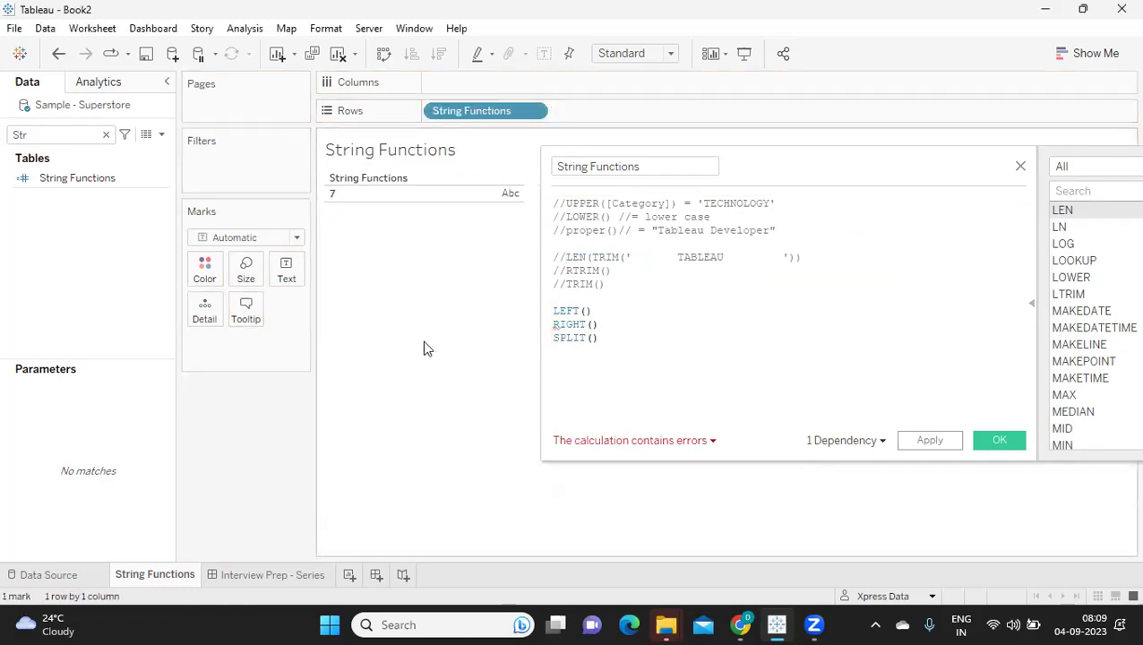
click(106, 134)
text(OR)
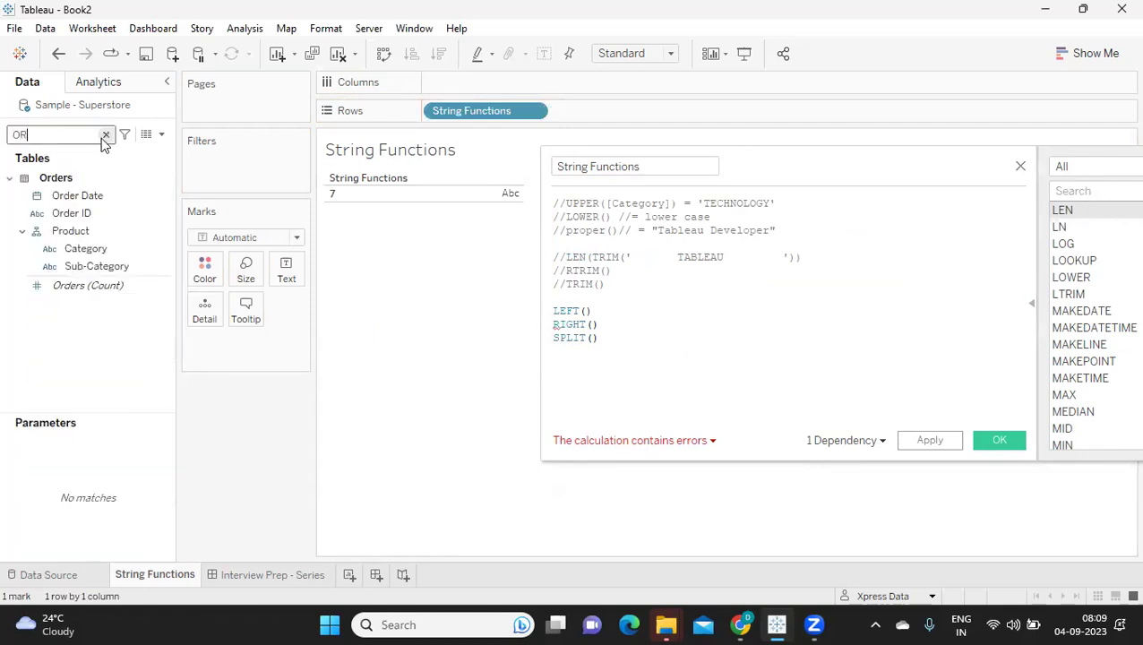
click(75, 215)
drag(75, 215, 433, 112)
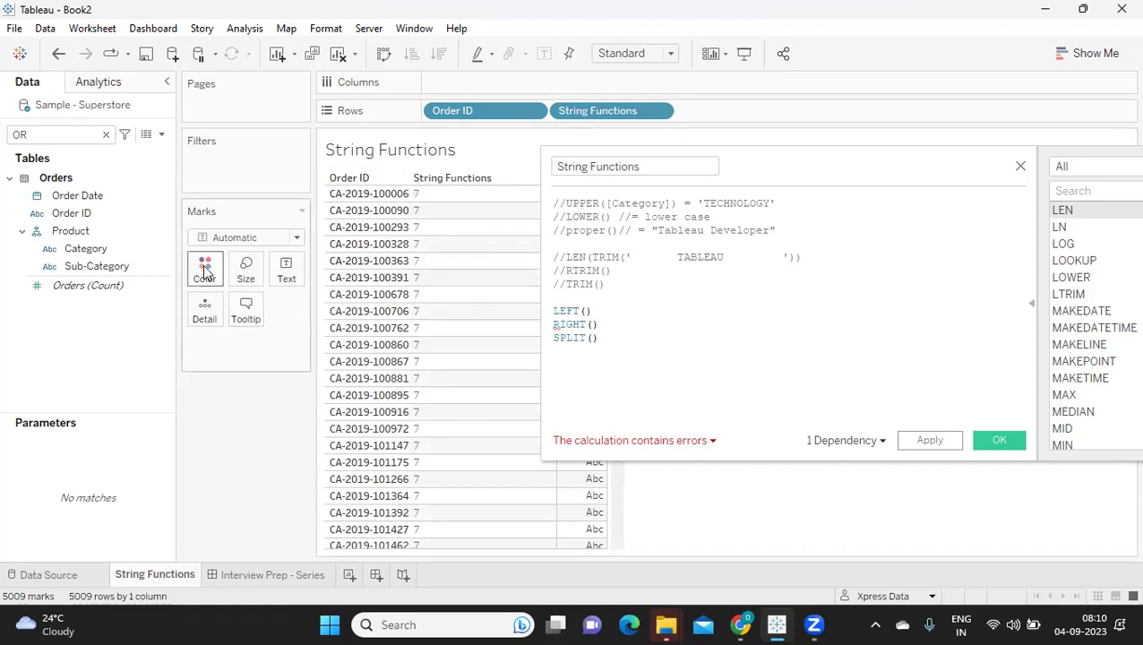
Step: Fill the LEFT() function with Order ID and a count of 2: LEFT([Order ID],2)
click(587, 310)
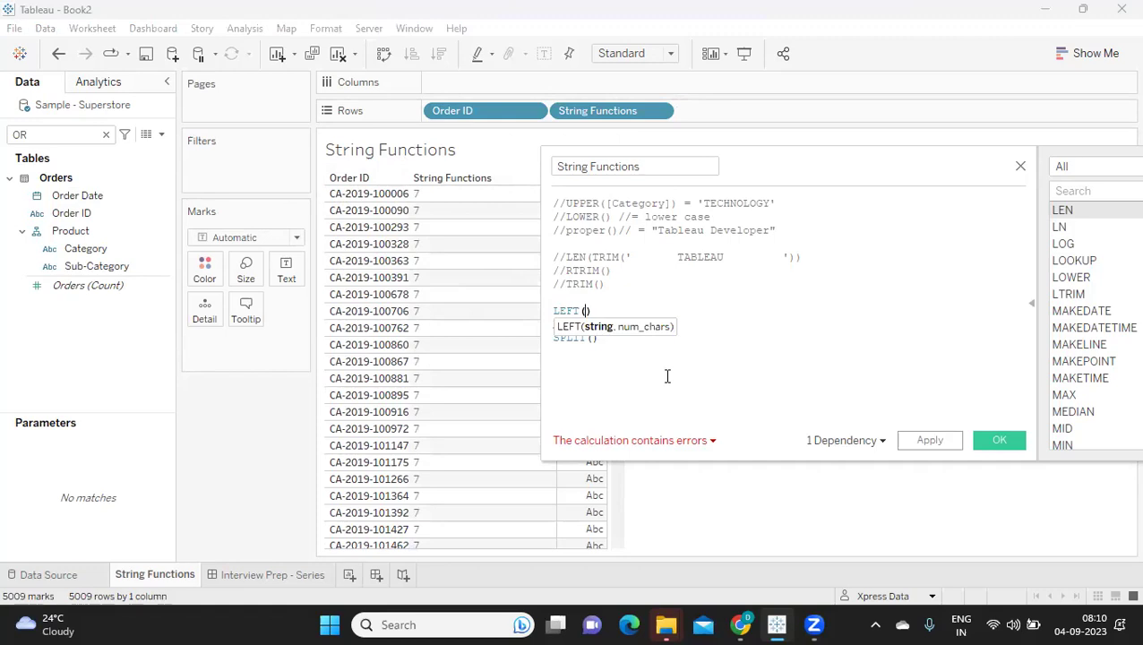
text(ORD)
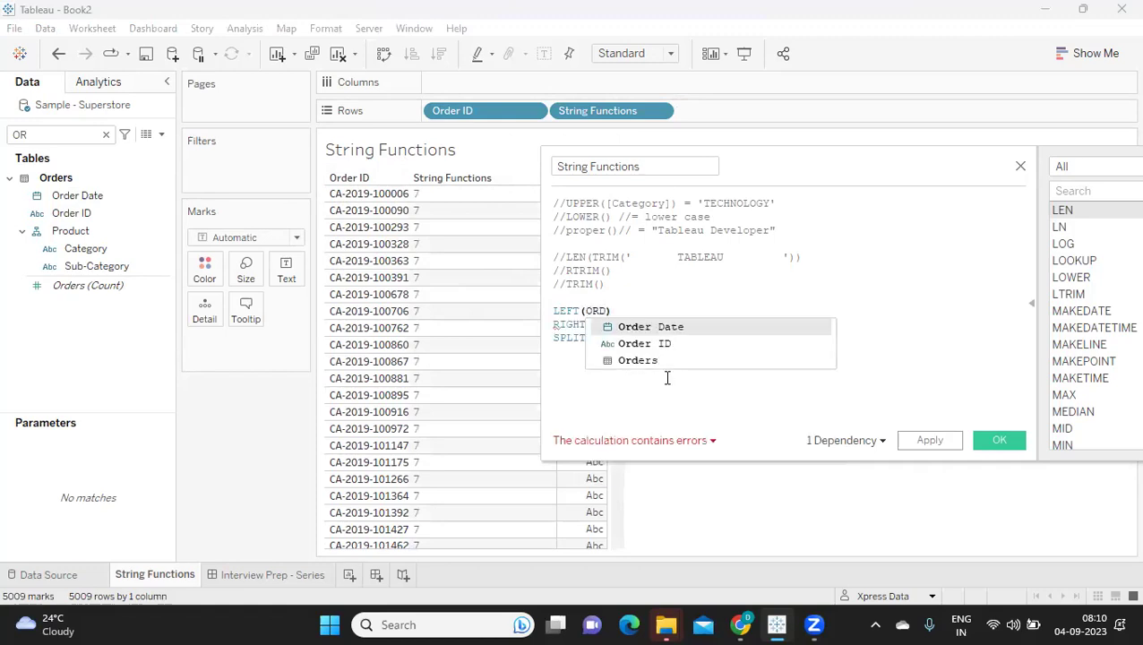
key(Down)
key(Return)
text(,)
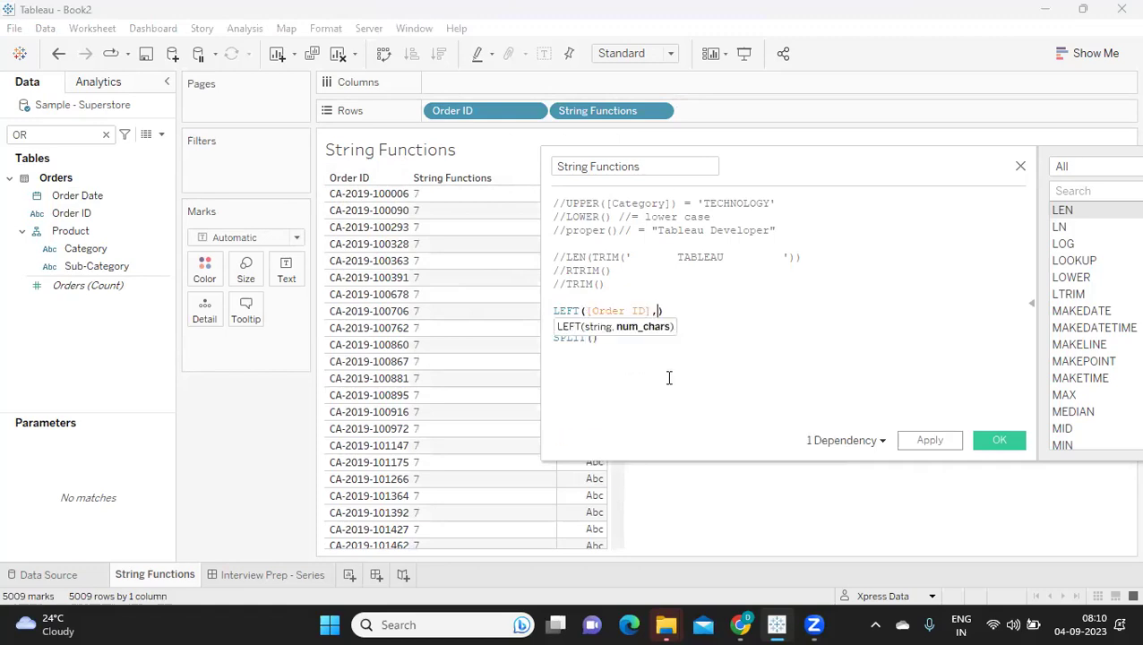
text(2)
Step: Comment out the RIGHT() and SPLIT() lines with // and apply, so every order shows CA
drag(718, 302, 646, 311)
triple_click(581, 309)
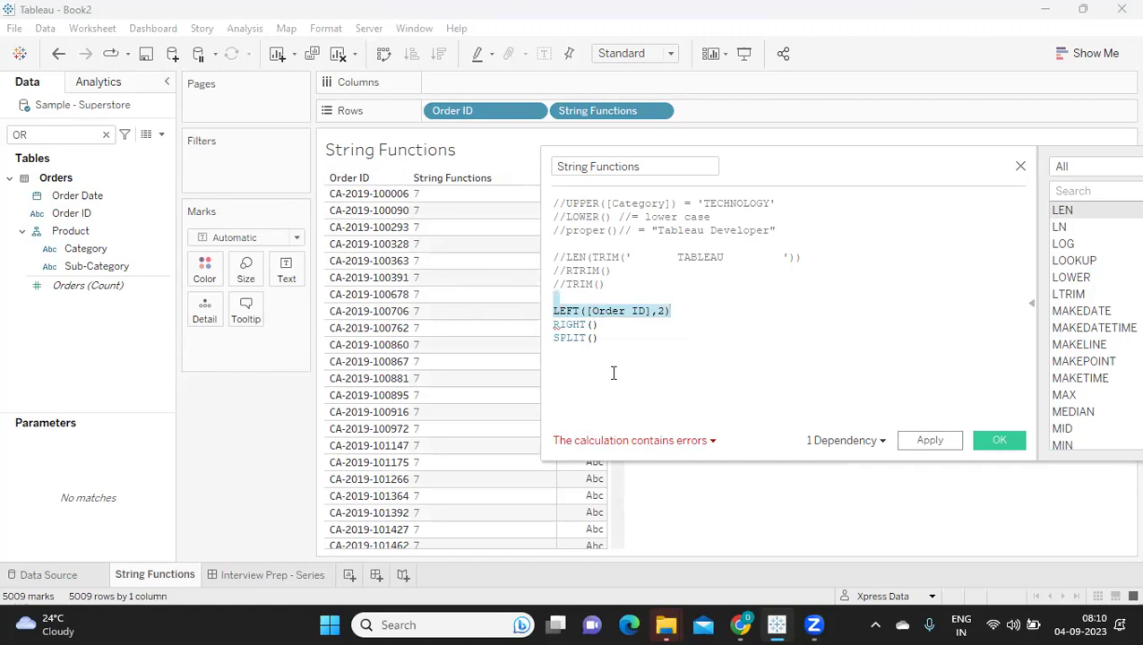
click(564, 327)
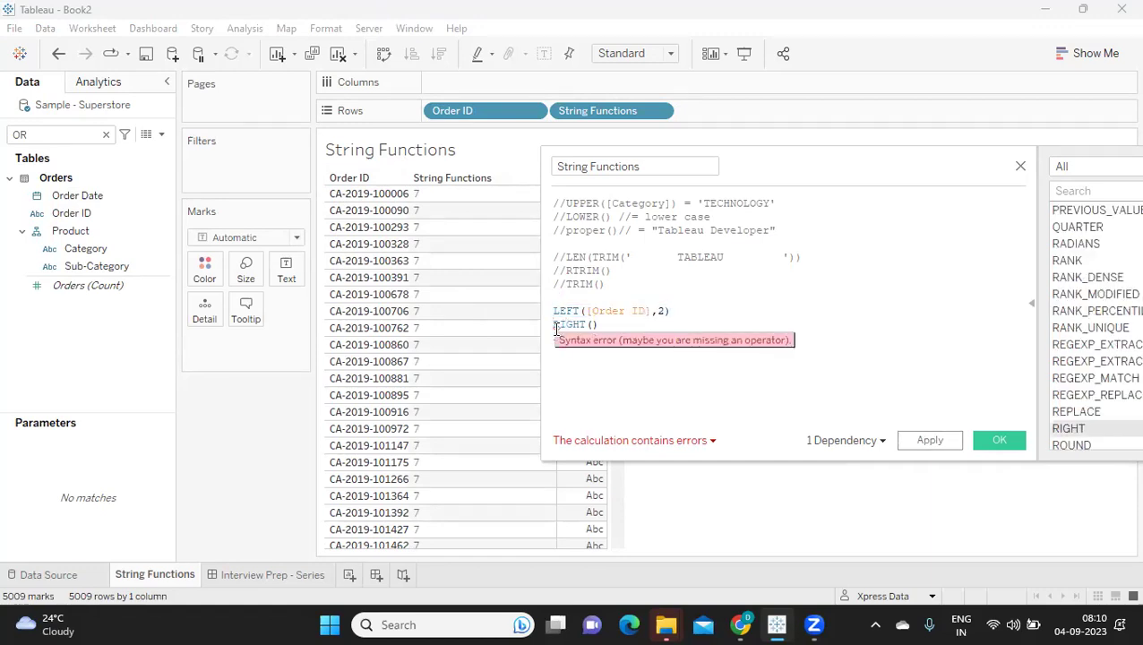
click(554, 328)
text(//)
click(556, 339)
text(//)
click(903, 440)
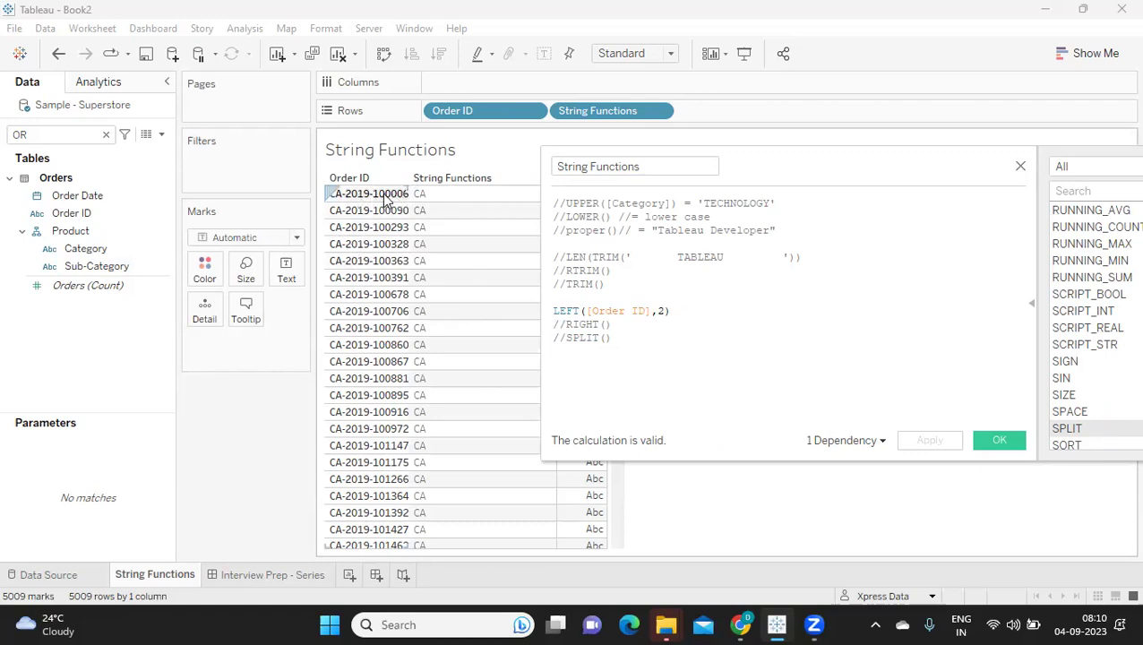
click(559, 309)
Step: Change the formula to RIGHT([Order ID],6) and apply it
double_click(560, 310)
text(RIG)
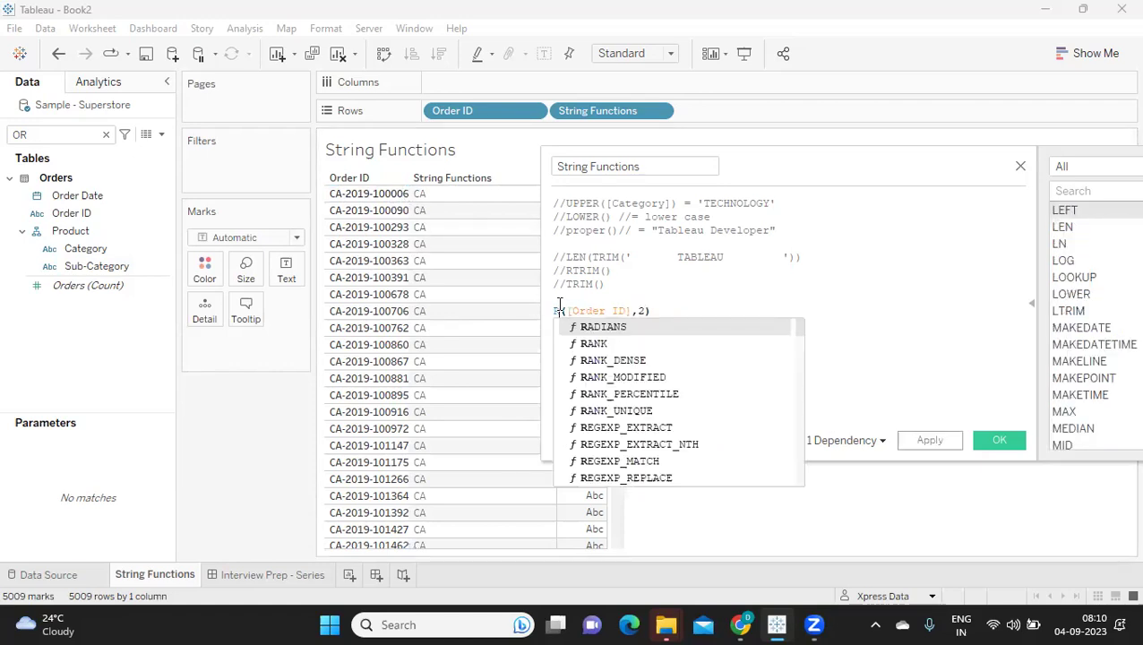
text(HT)
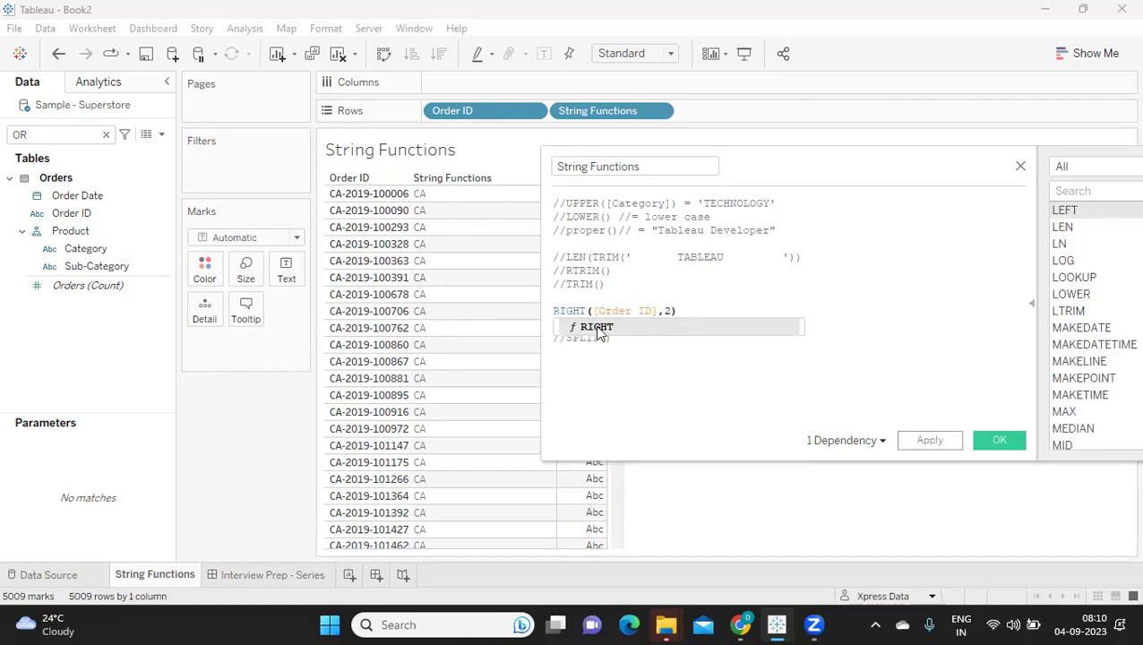
click(836, 338)
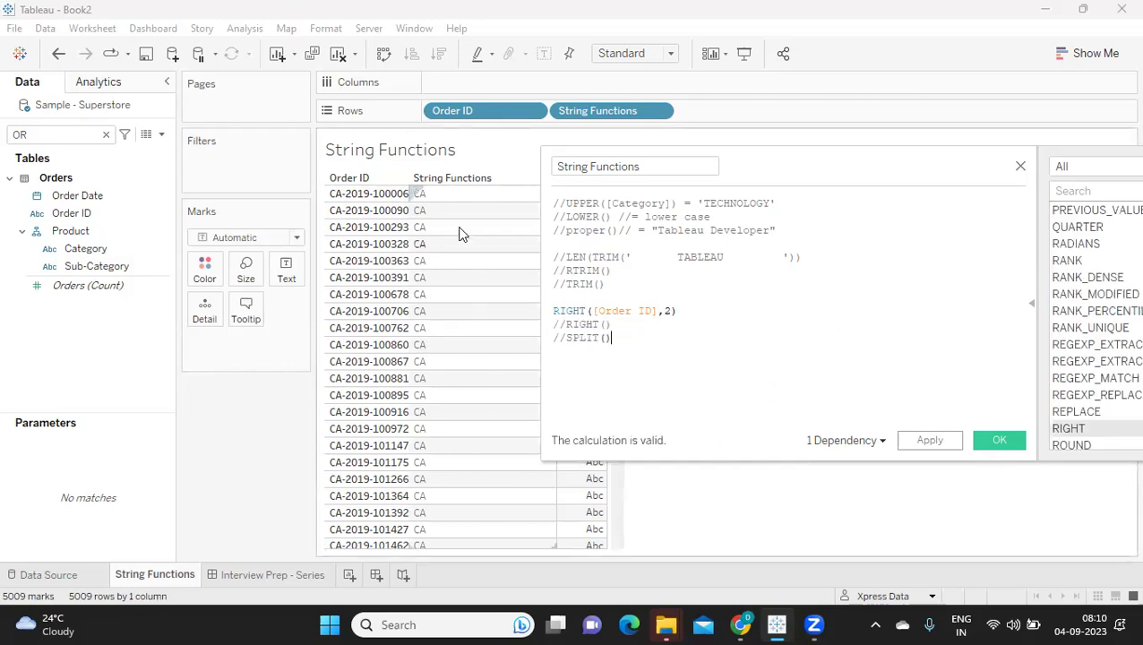
double_click(667, 310)
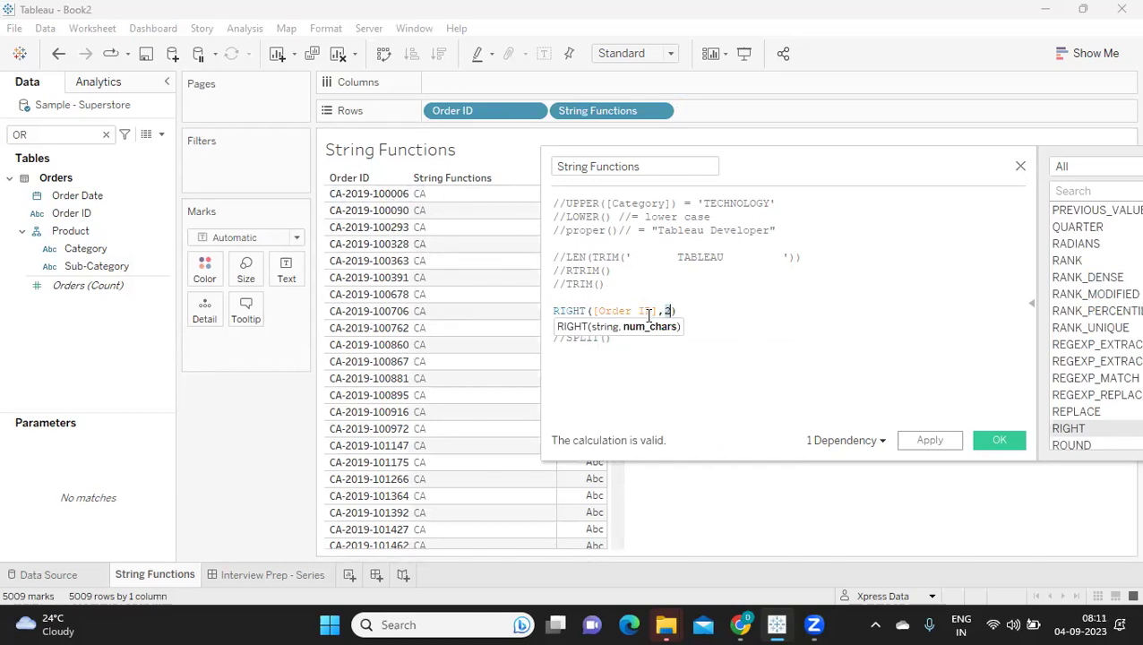
text(6)
click(918, 444)
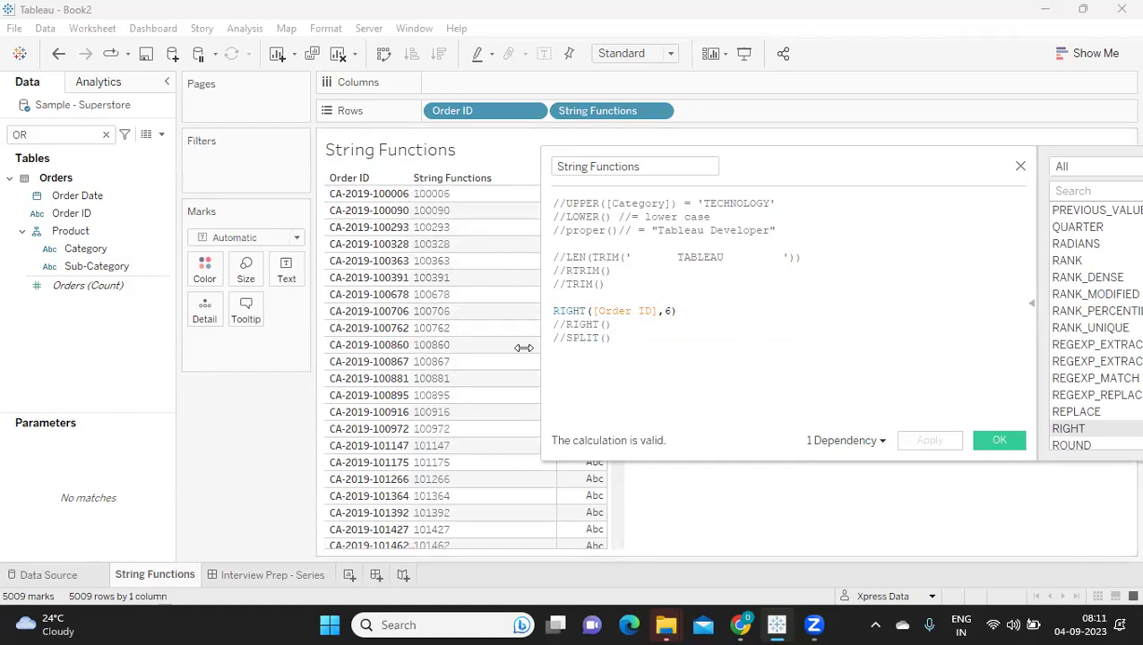
Step: Apply RIGHT([Order ID],-6), which turns results Null, then restore the count to 6
click(667, 311)
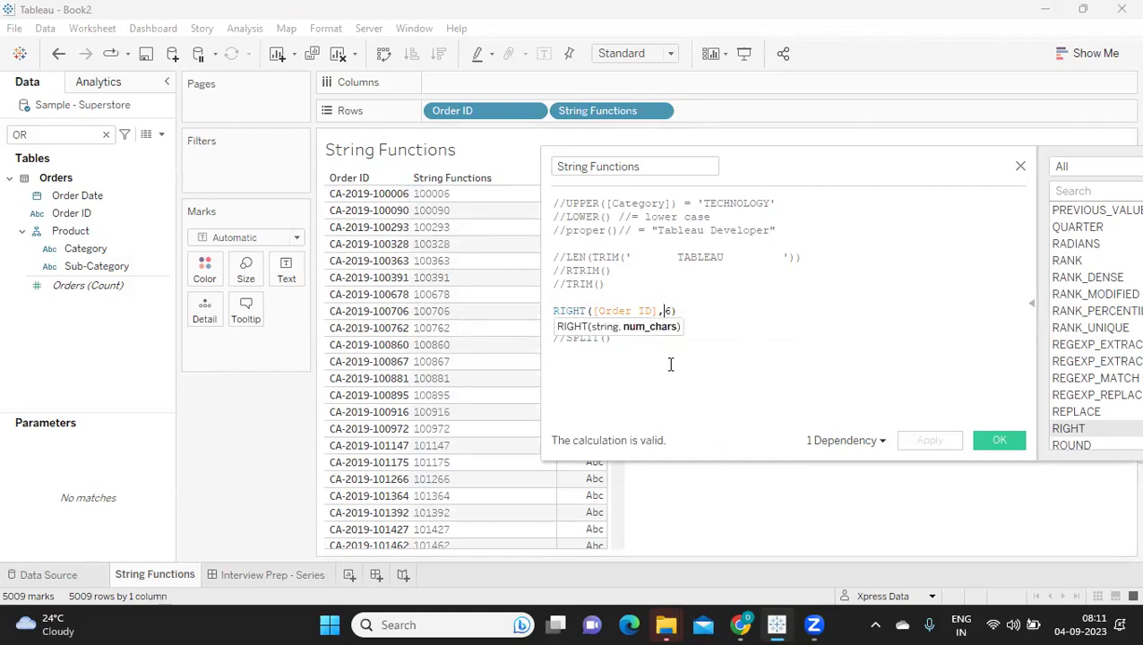
text(-)
click(922, 440)
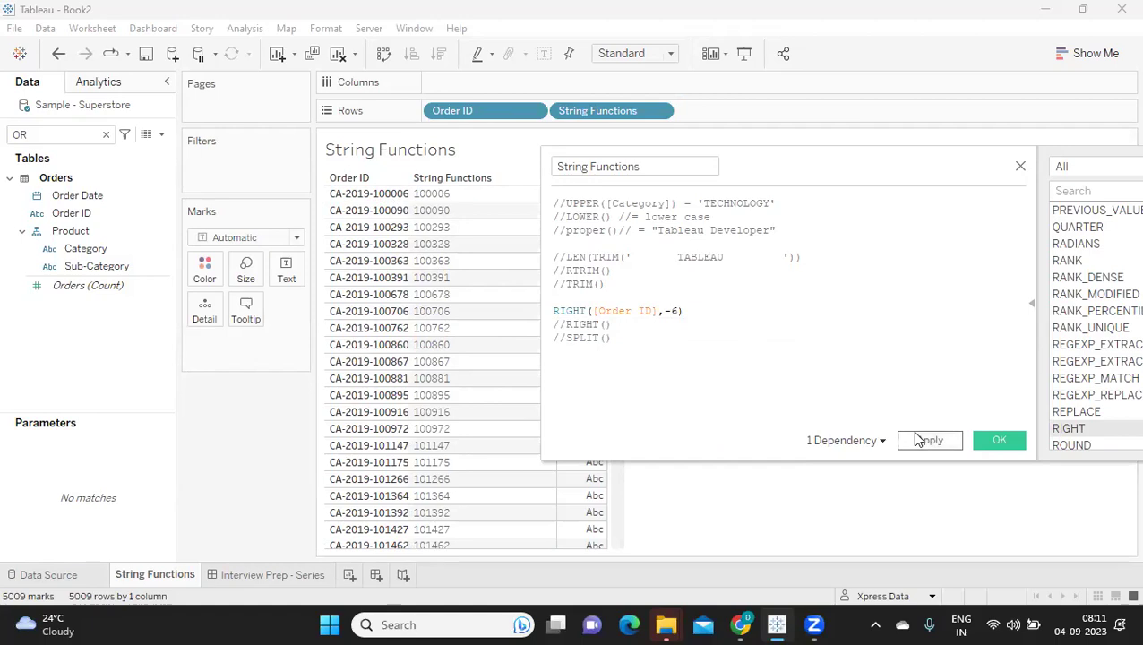
click(918, 439)
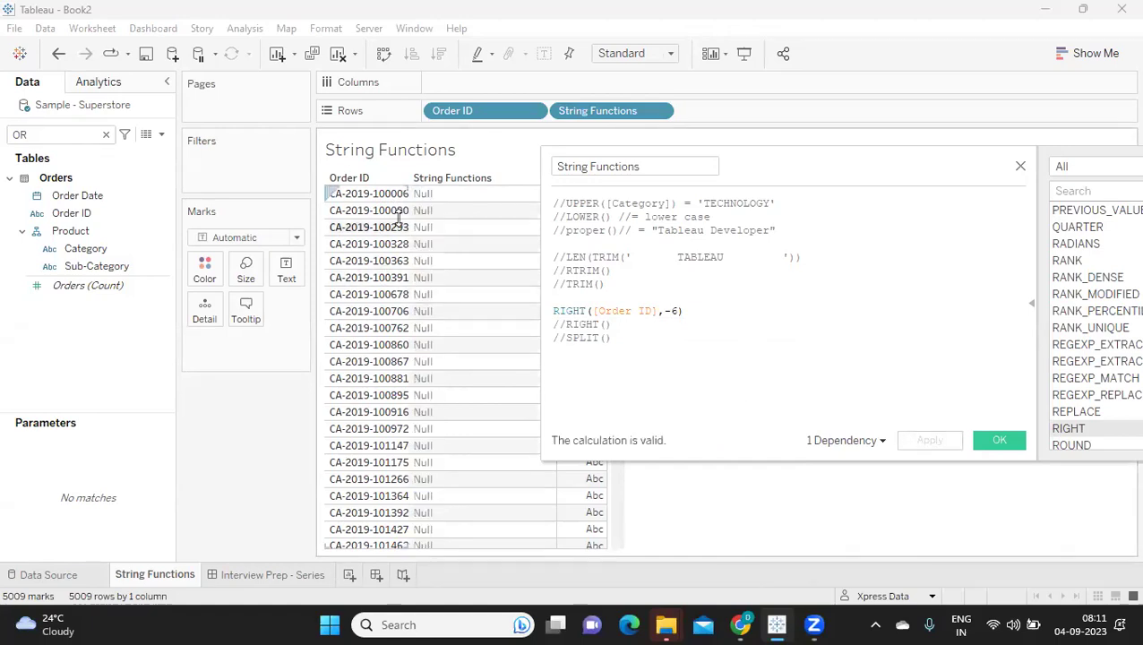
click(658, 311)
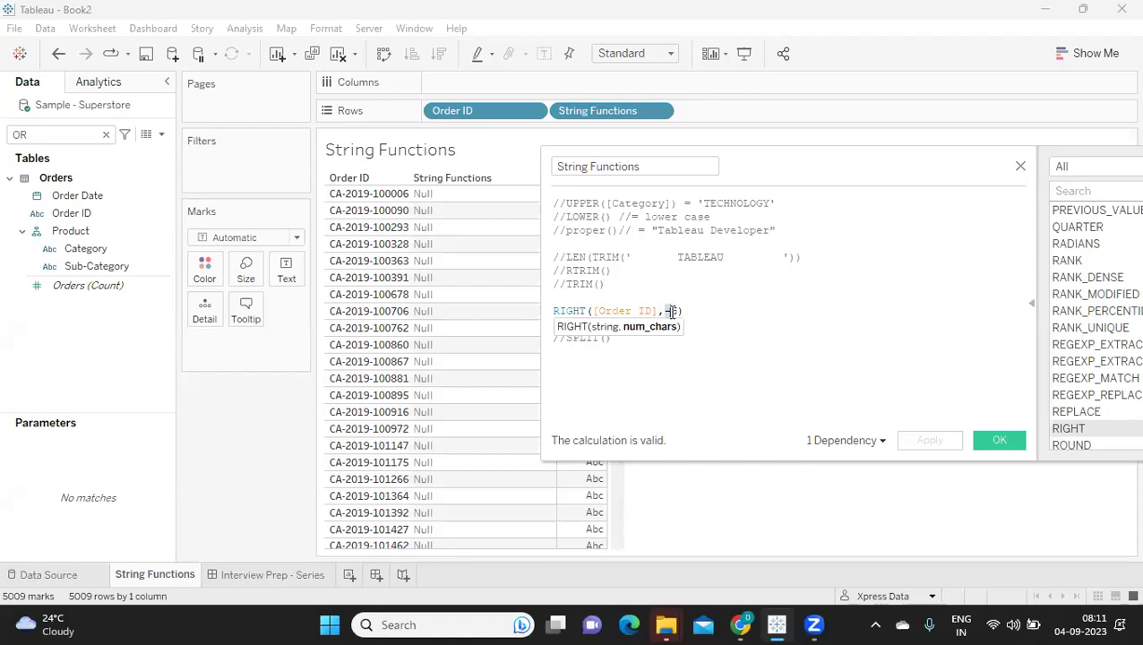
click(726, 364)
click(555, 312)
shift+click(677, 310)
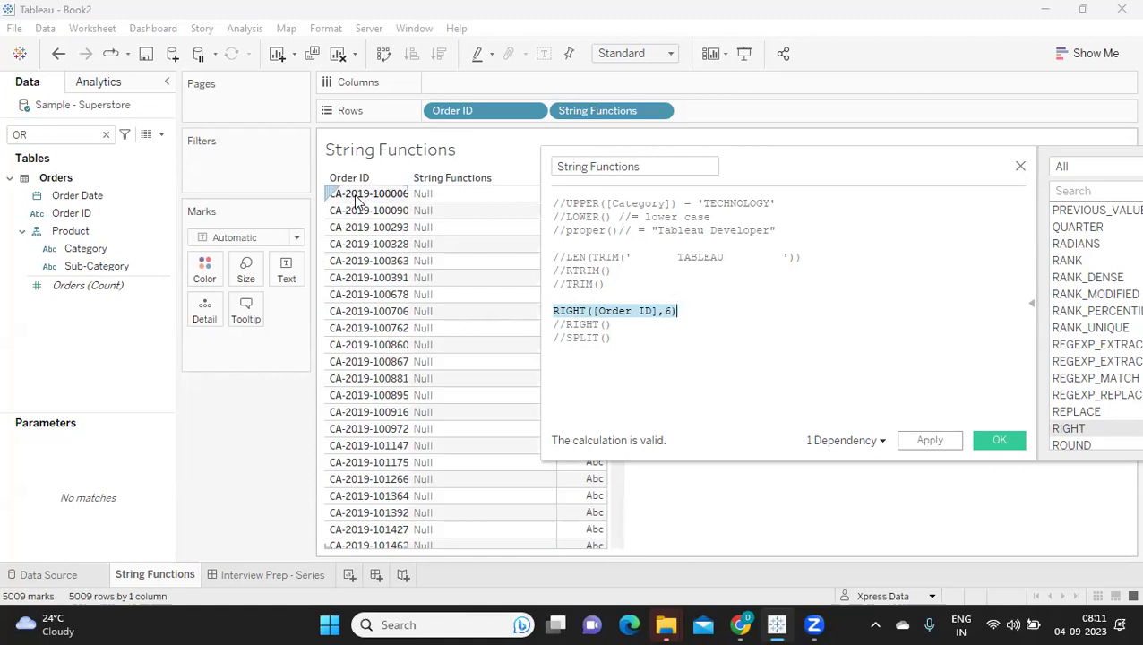
Step: Replace RIGHT with MID([Order ID],4,4) and apply, so every row shows 2019
double_click(568, 313)
text(MID)
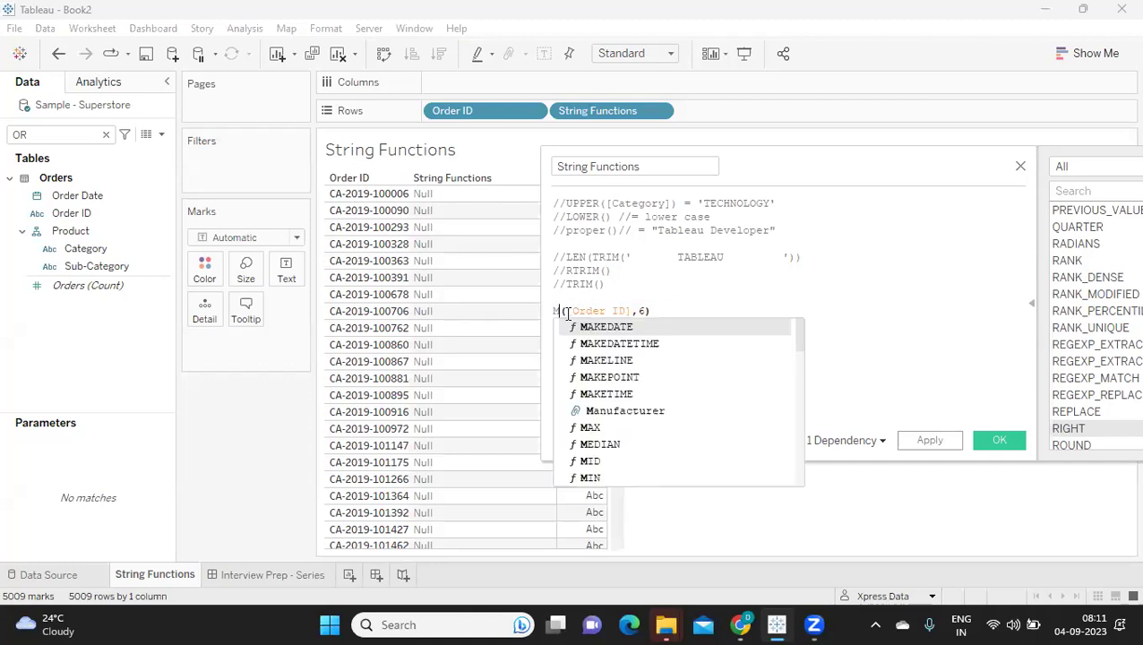
click(591, 328)
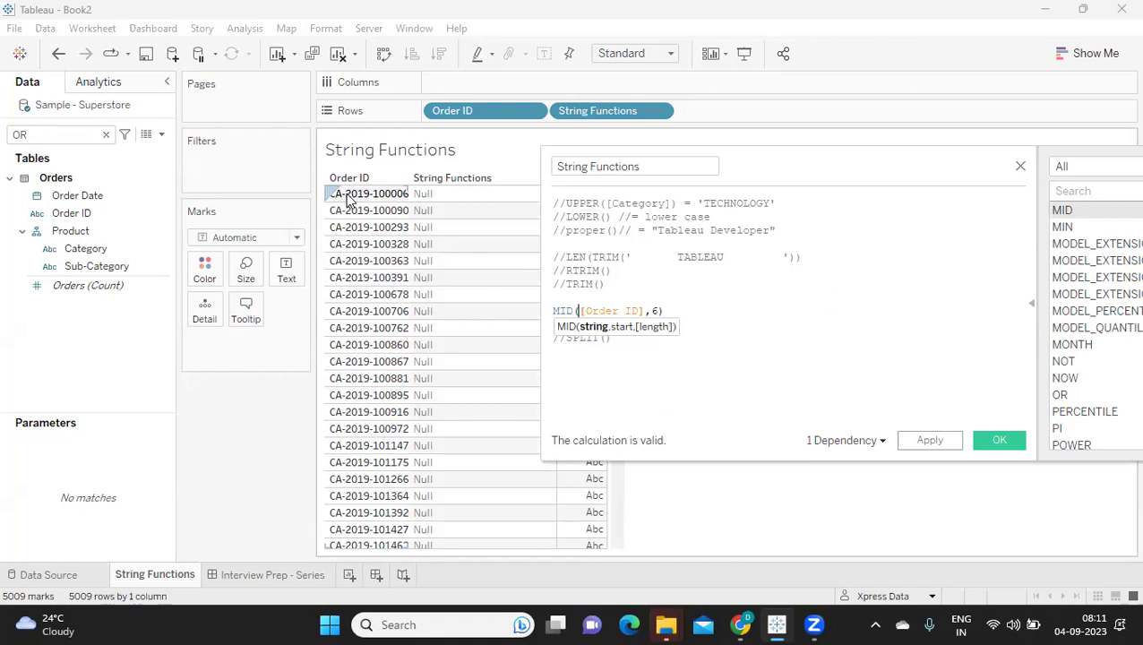
double_click(657, 310)
text(4,)
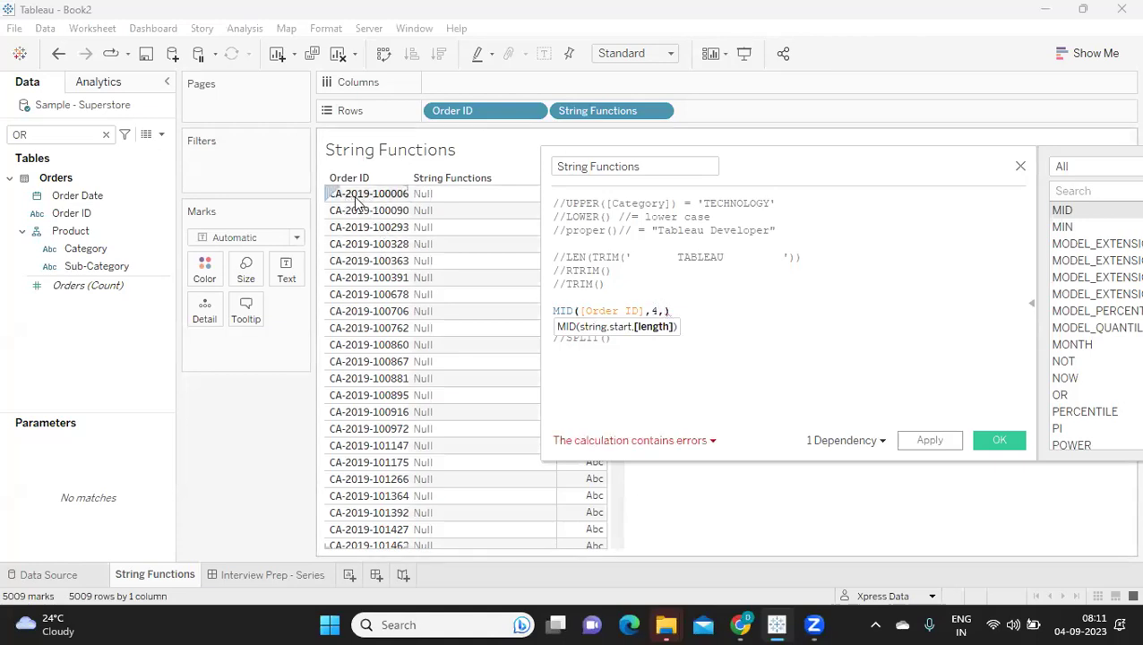
text(4)
click(782, 377)
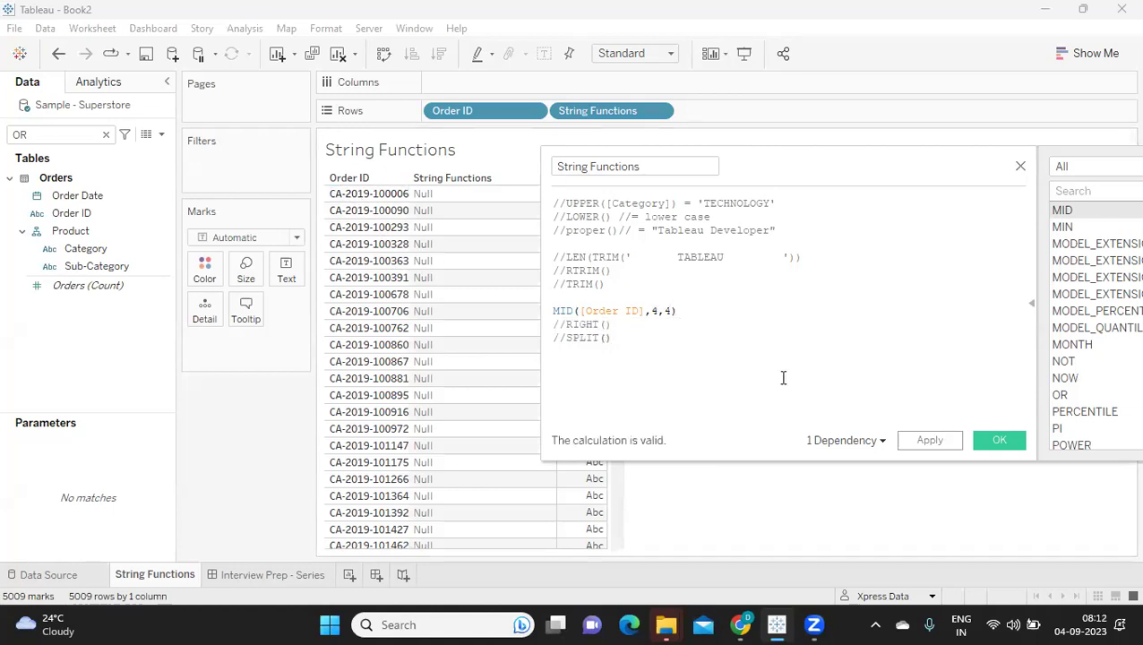
click(938, 445)
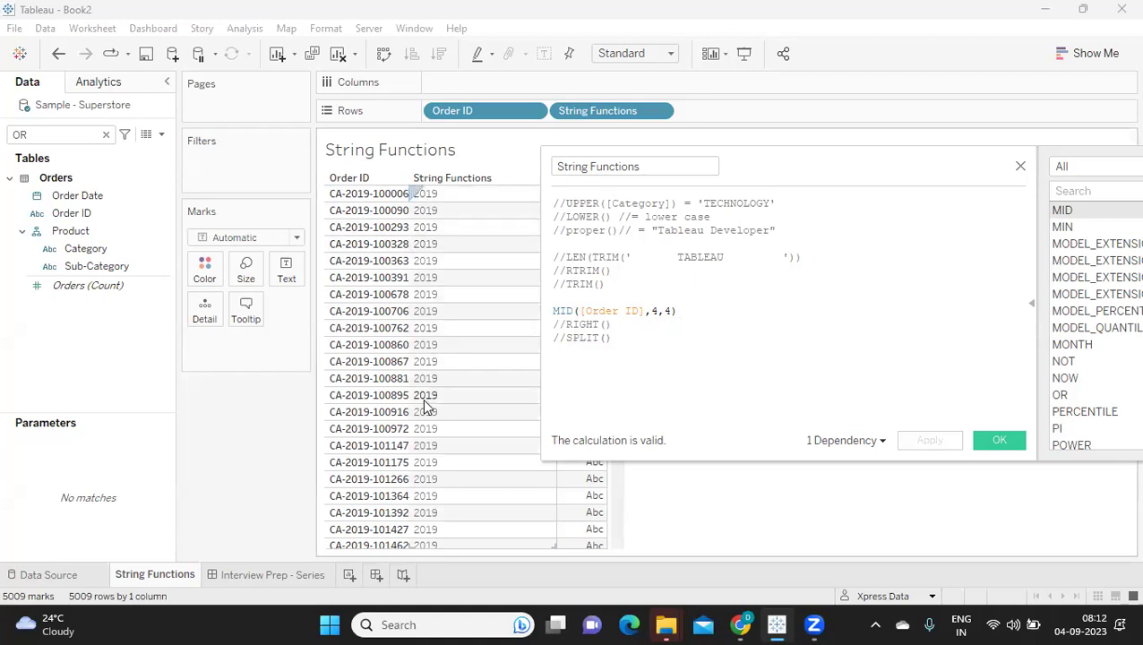
Step: Highlight the MID([Order ID],4,4) formula line for review
drag(677, 311, 535, 301)
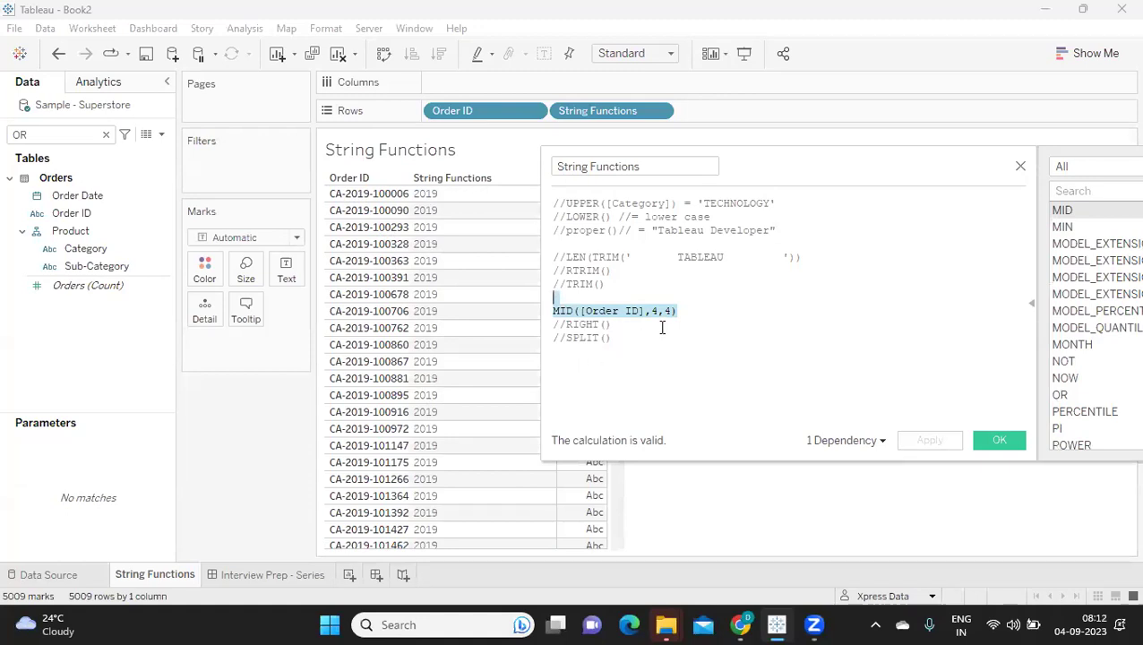
click(709, 313)
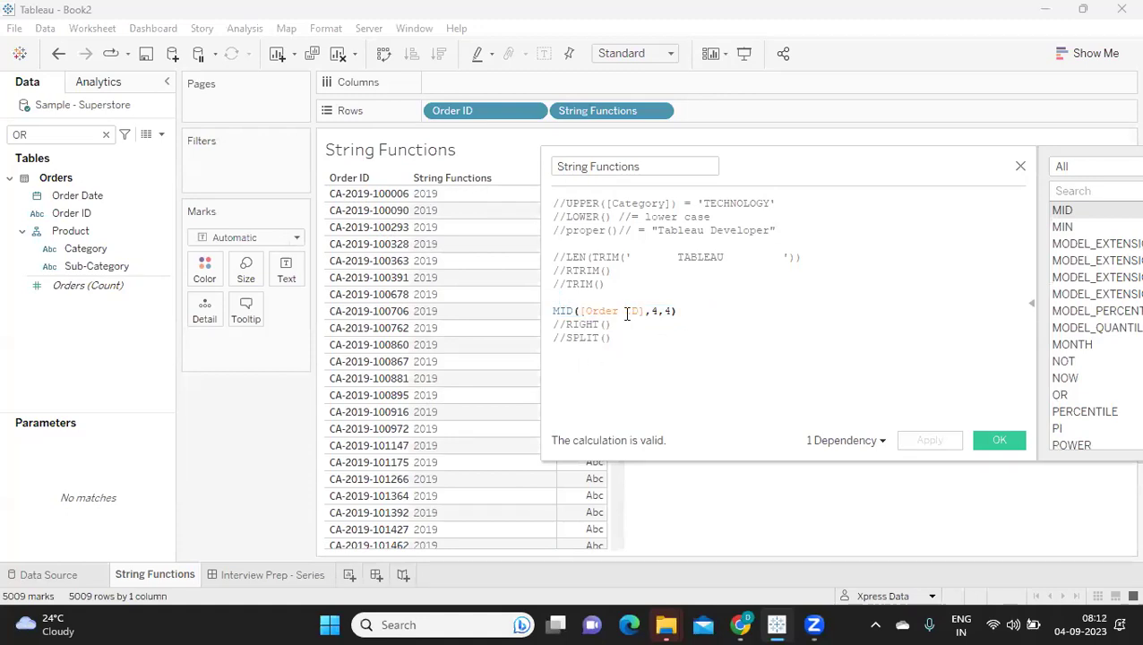
drag(701, 311, 552, 309)
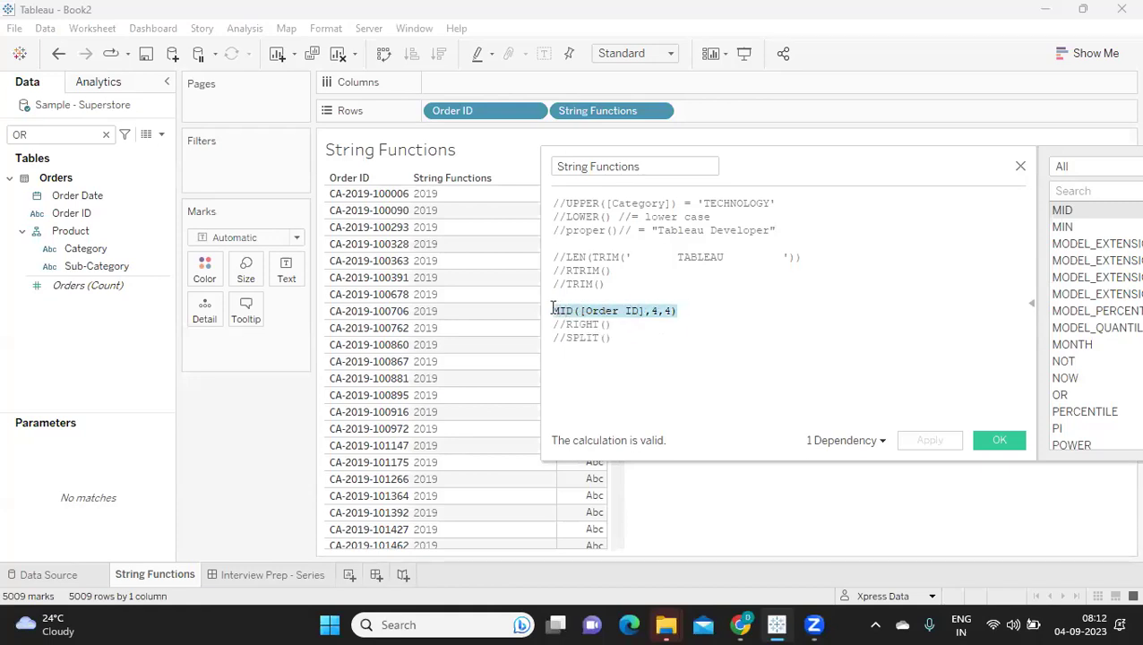
click(568, 357)
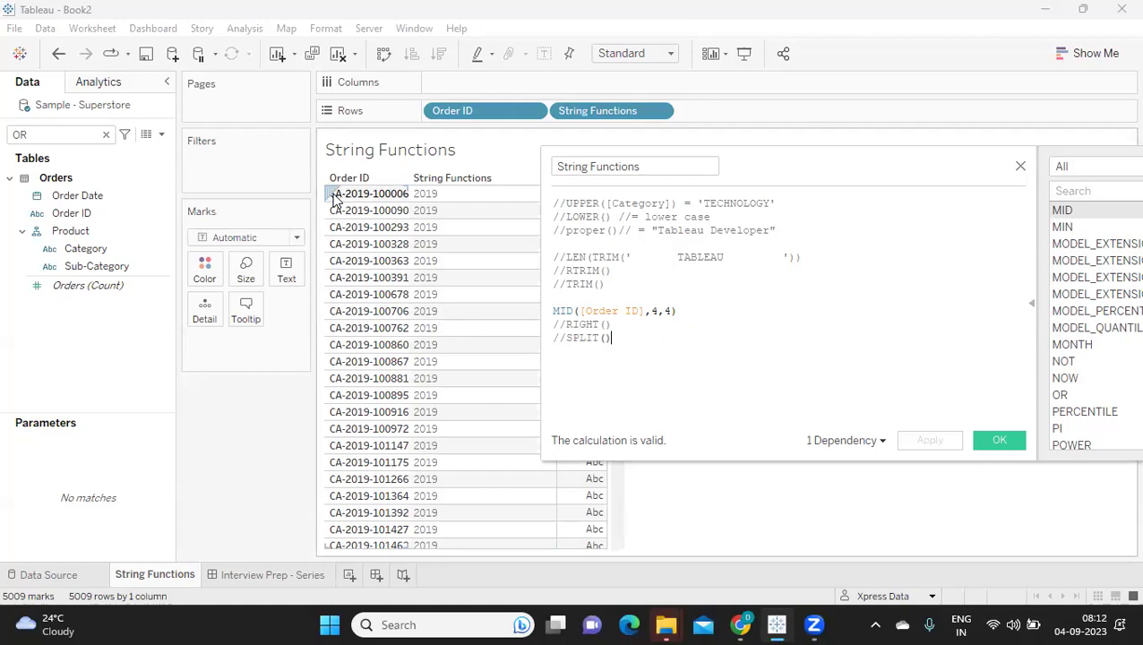
Step: Replace MID with SPLIT([Order ID],'-',1) and apply it
double_click(562, 311)
text(SPLIT)
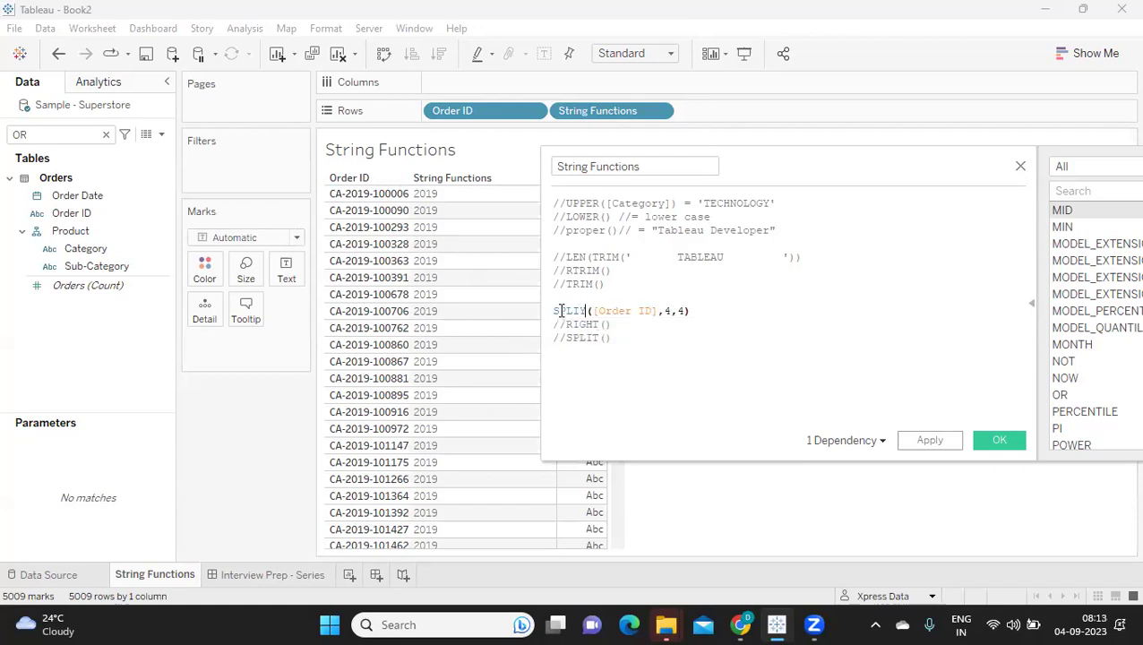
text(T)
key(BackSpace)
key(BackSpace)
text(T)
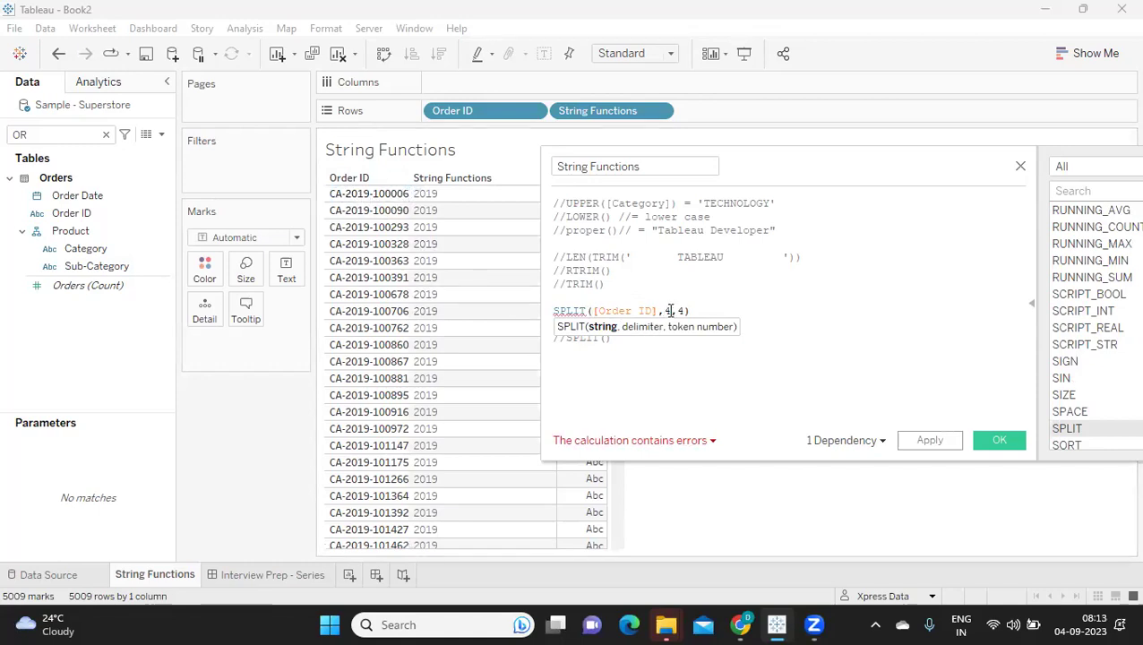
drag(664, 310, 687, 311)
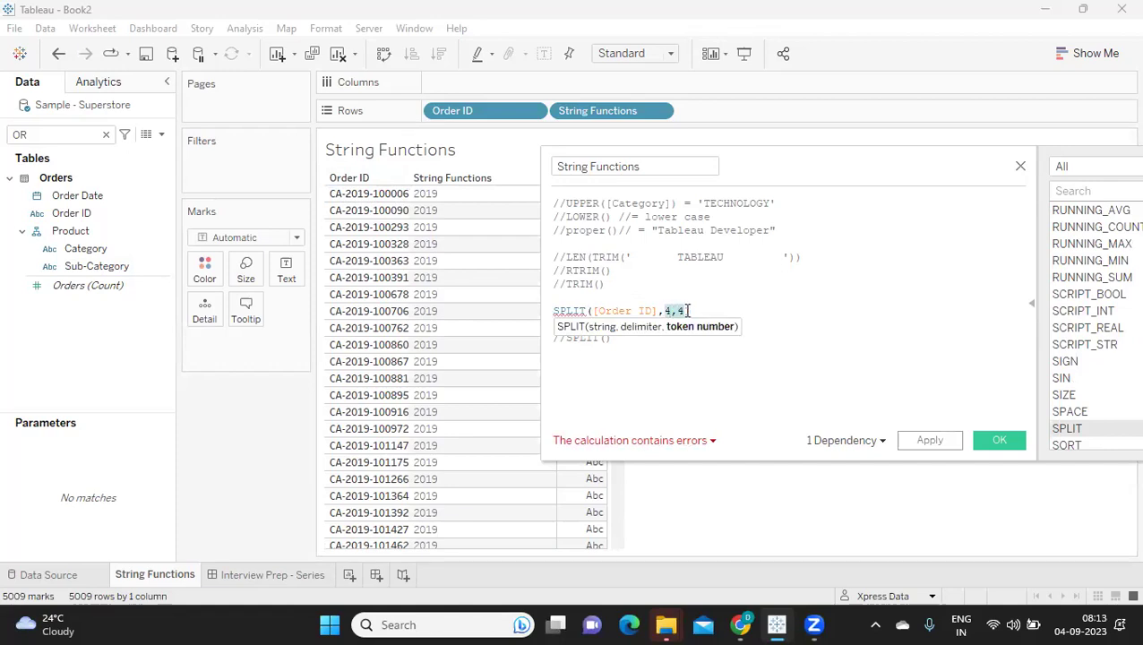
key(BackSpace)
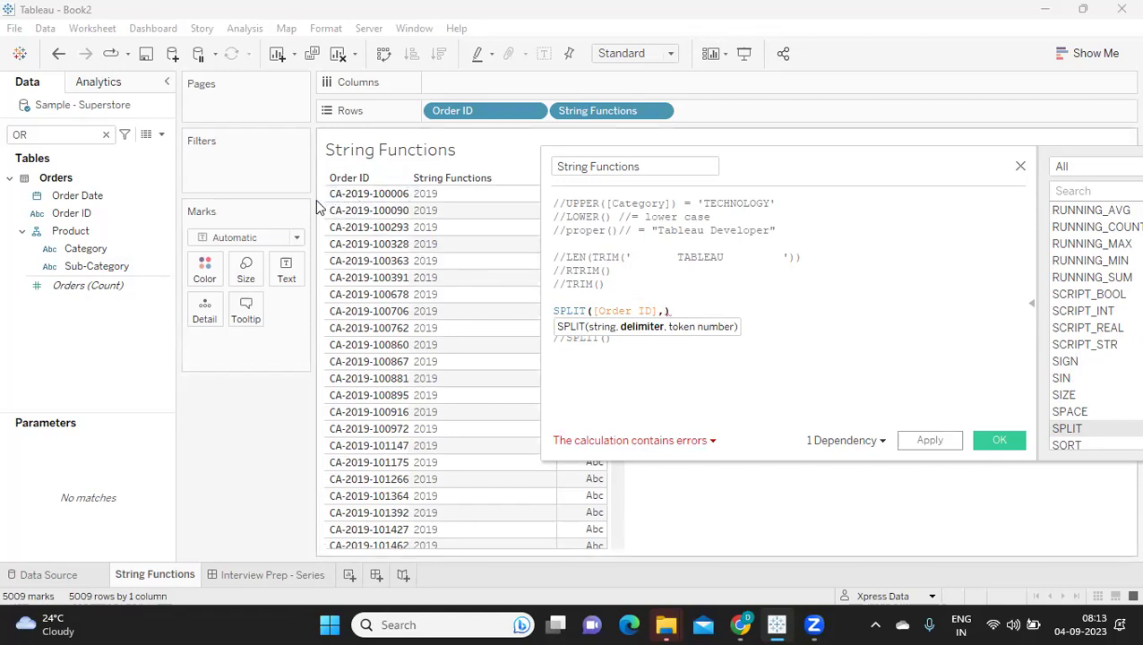
text(ID],')
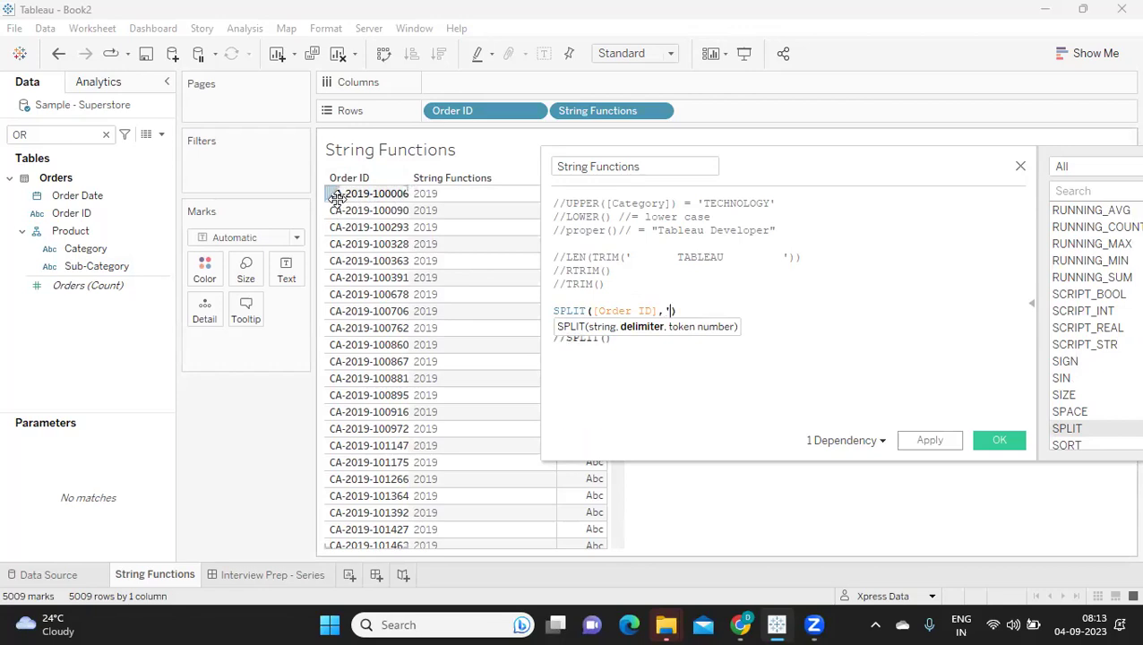
text(-',)
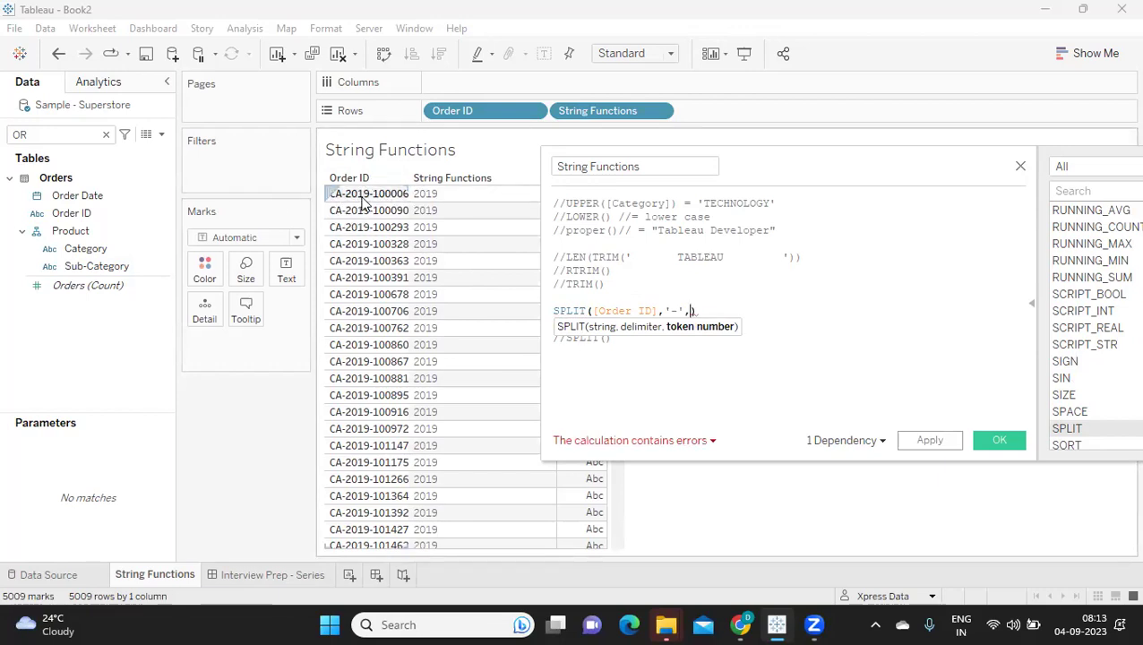
text(1)
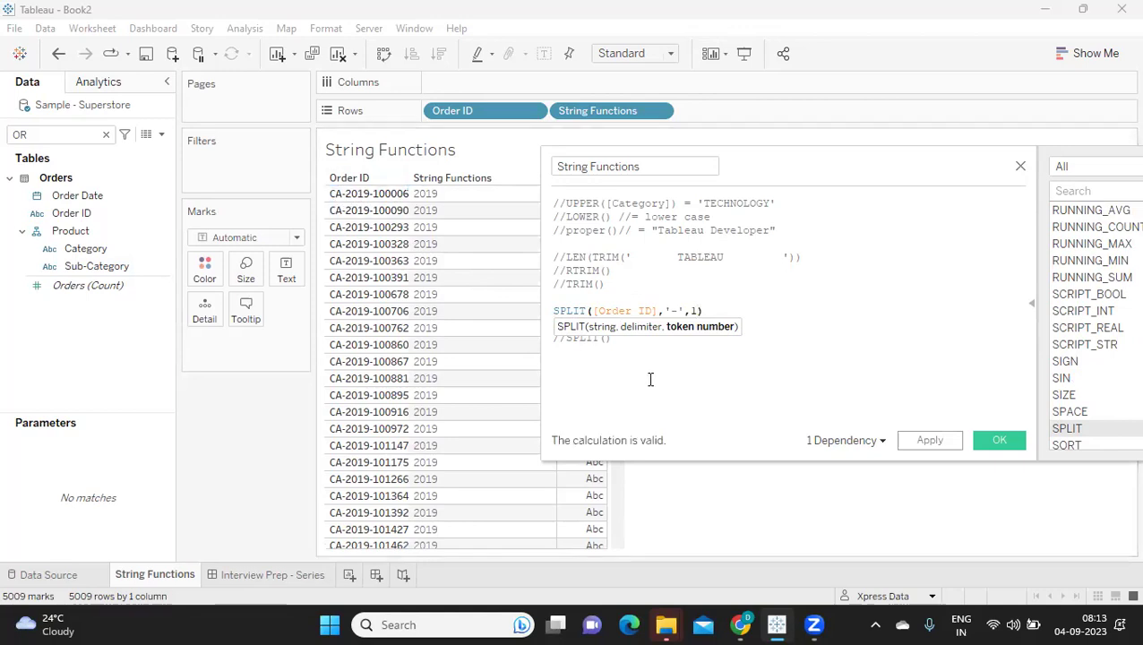
click(914, 440)
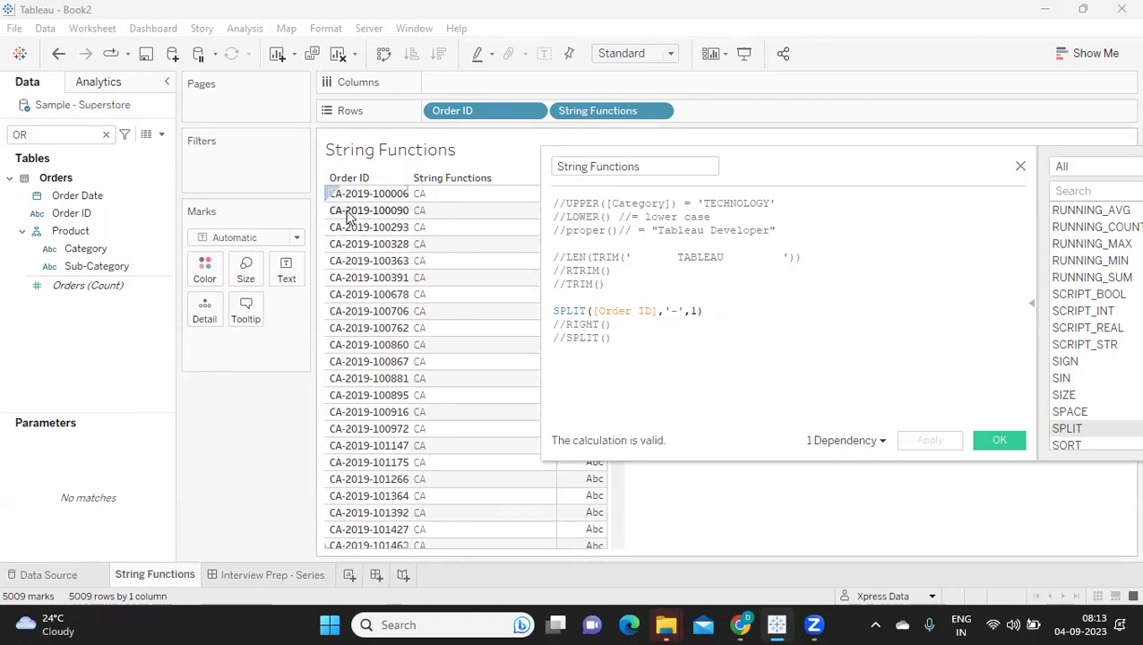
Step: Apply SPLIT with token numbers 2, 3 and -3 in turn, ending with CA for every order
double_click(692, 311)
text(2)
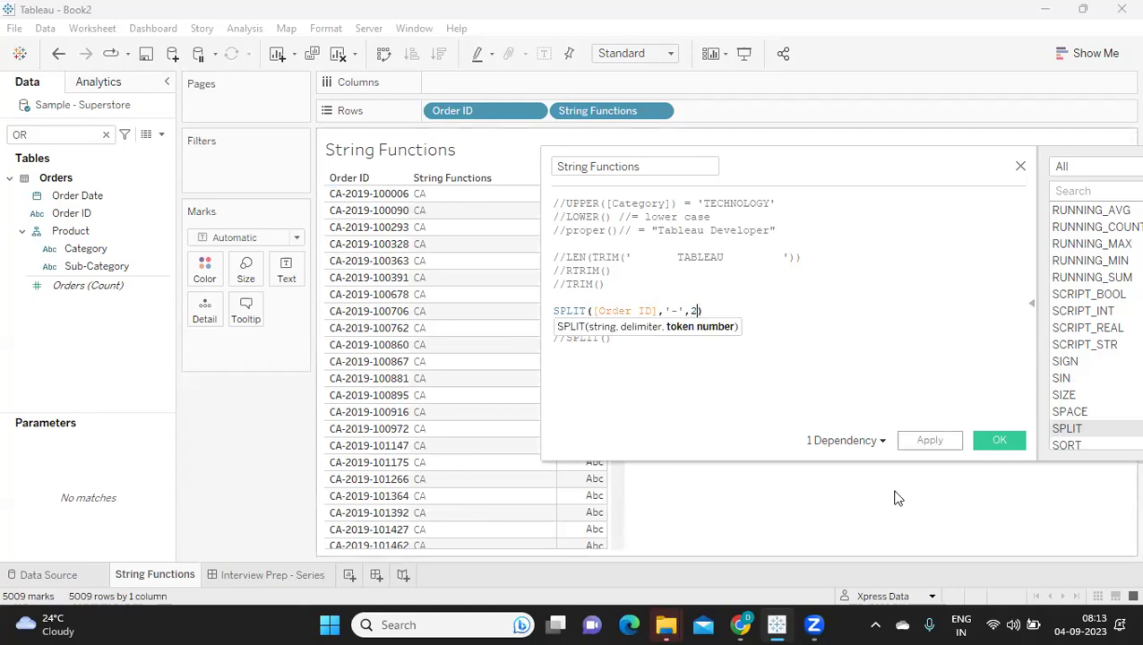
click(630, 570)
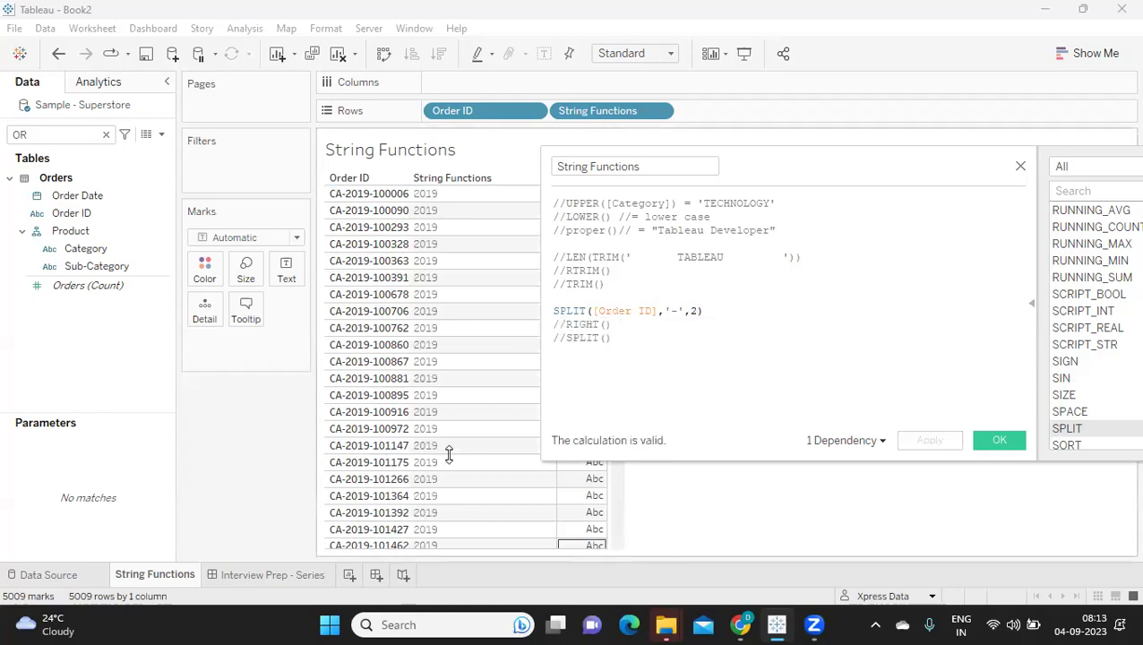
double_click(693, 310)
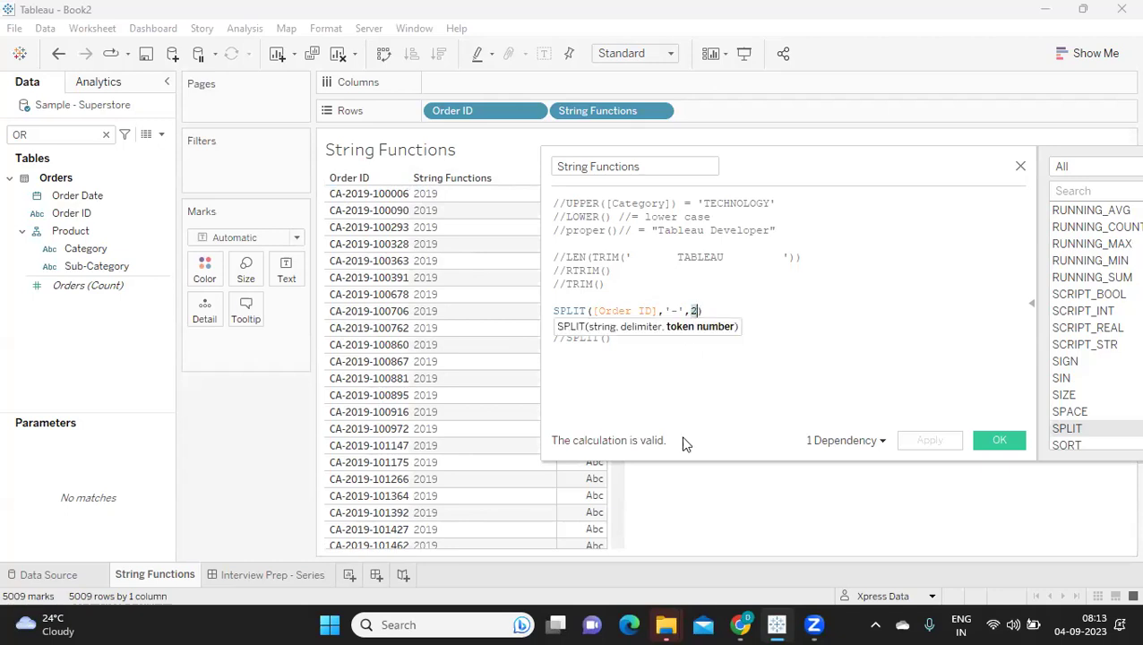
text(3)
click(927, 440)
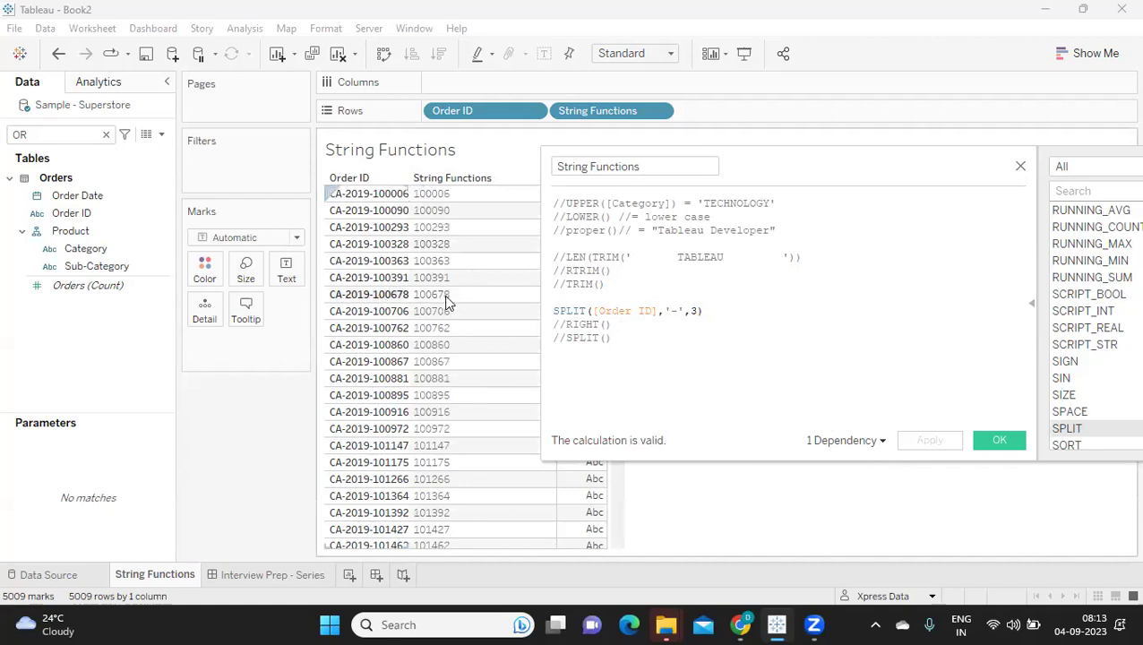
click(690, 310)
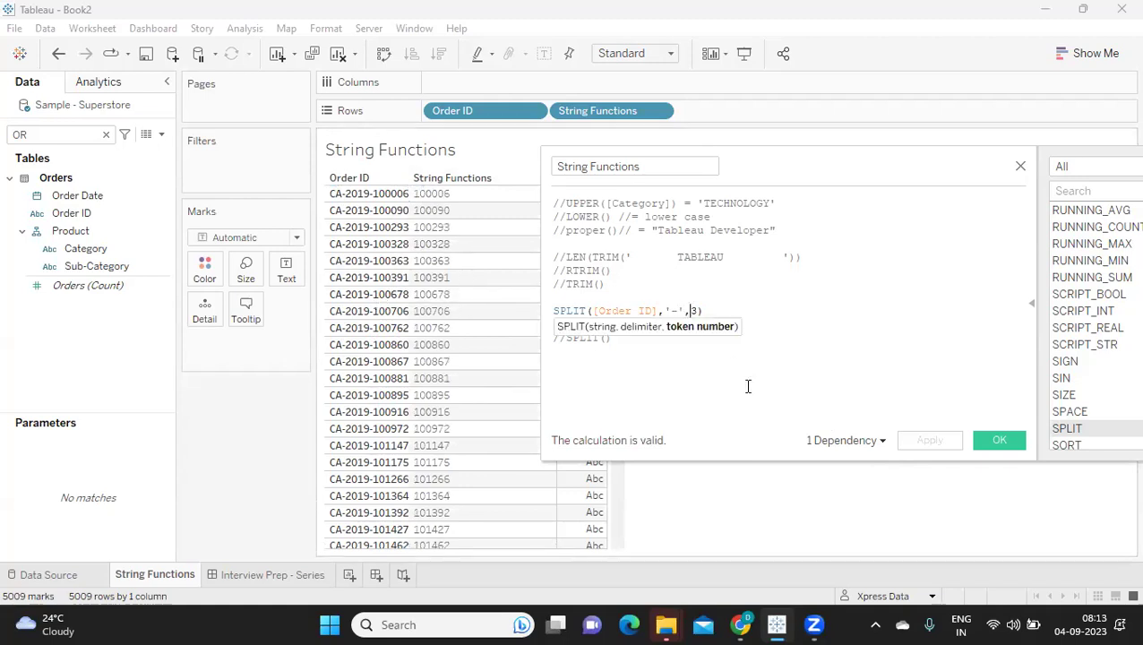
text(-)
click(926, 442)
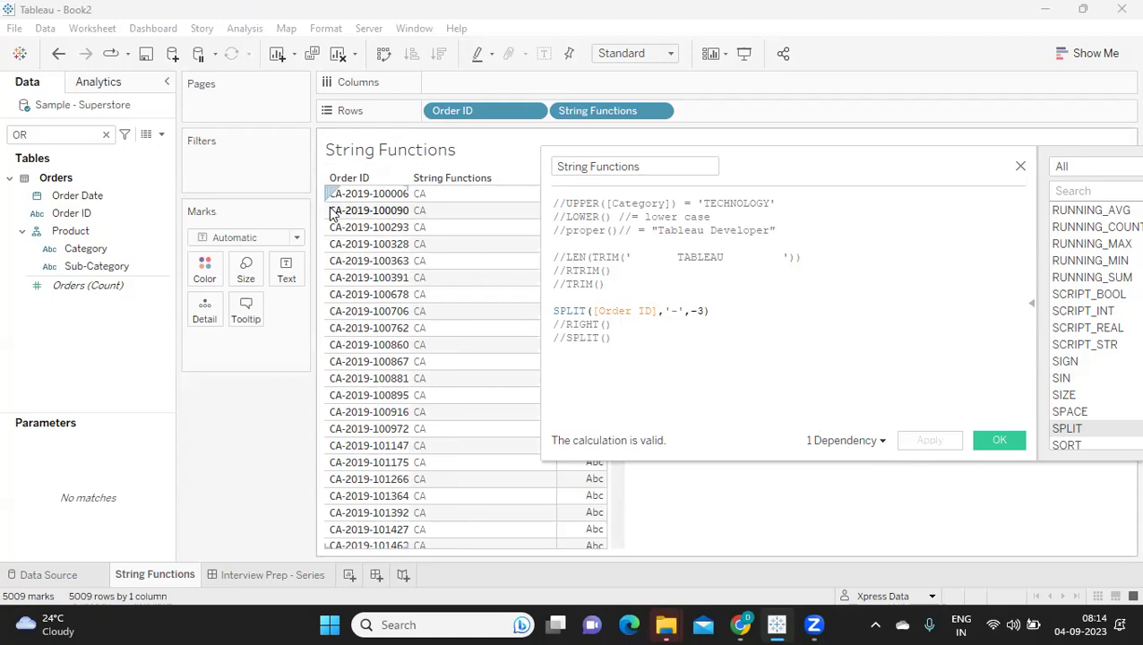
drag(727, 311, 553, 305)
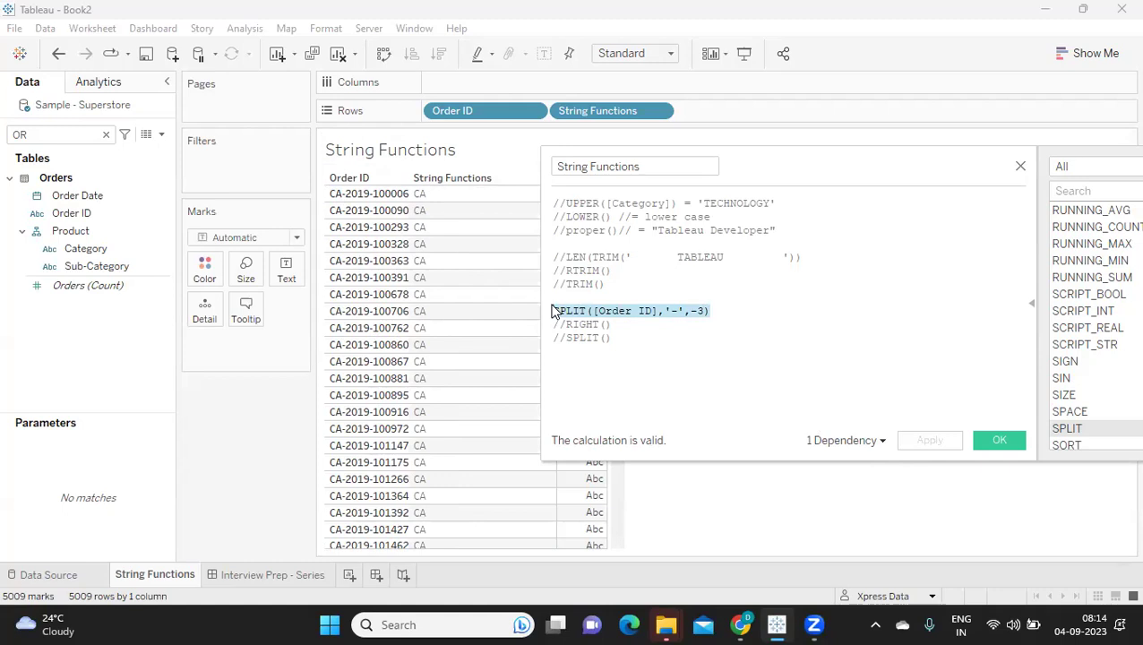
click(637, 336)
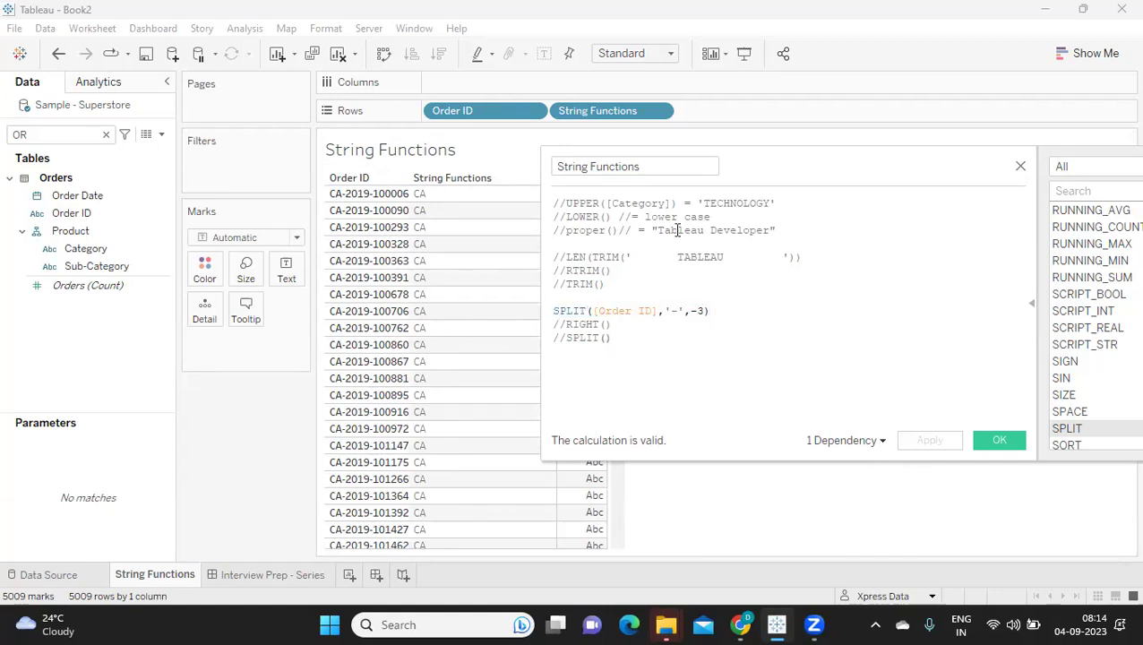
drag(785, 168, 782, 142)
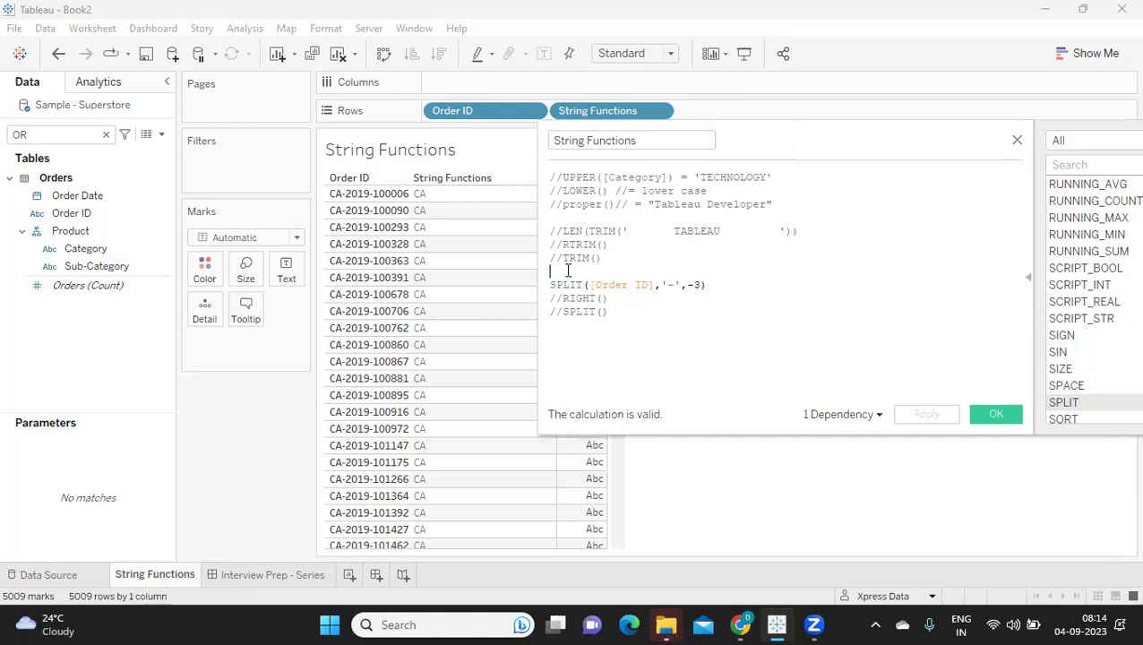
Step: Add empty STARTSWITH(), ENDSWITH() and CONTAINS() lines below the existing formulas
key(BackSpace)
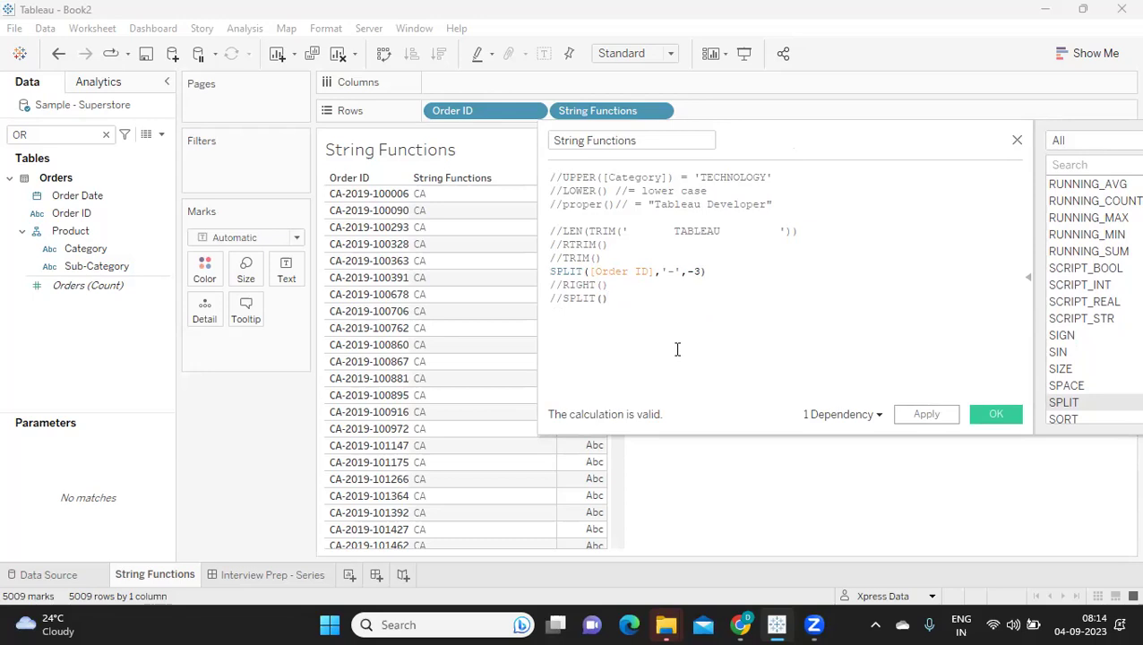
key(Return)
key(Return)
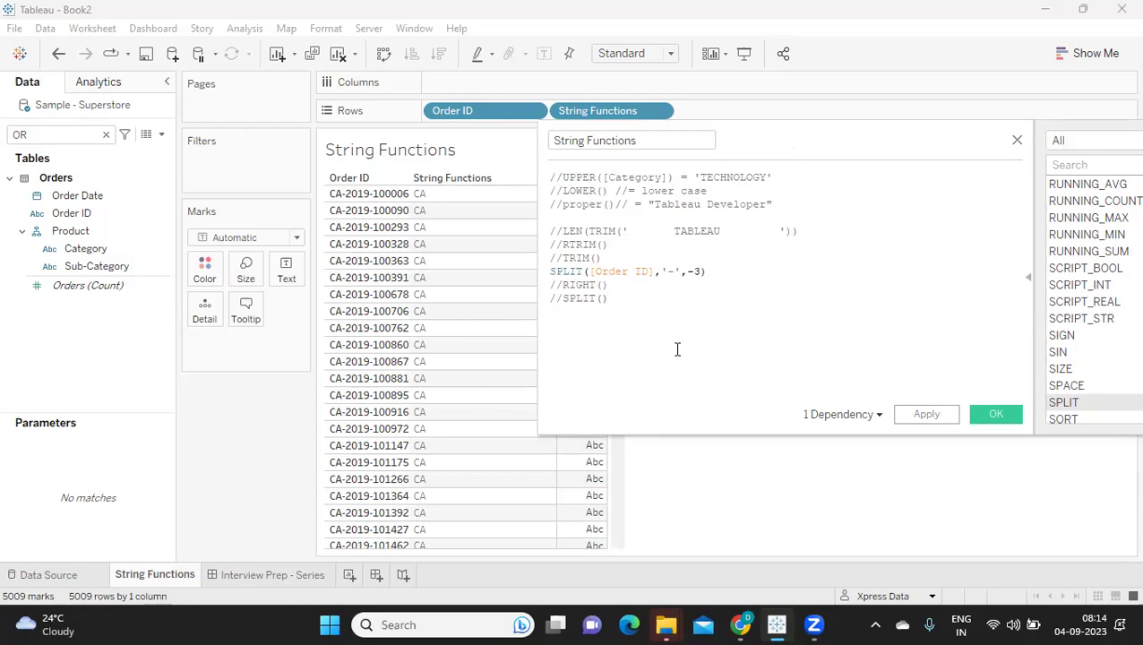
text(STA)
key(Return)
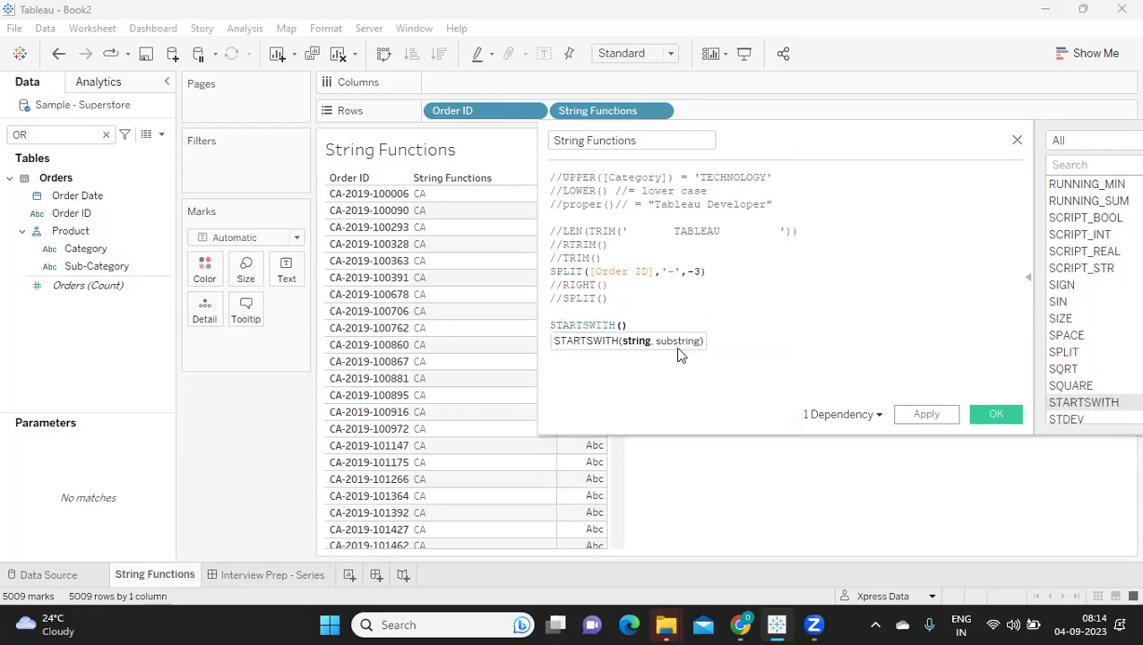
key(Right)
key(Return)
text(ENDS)
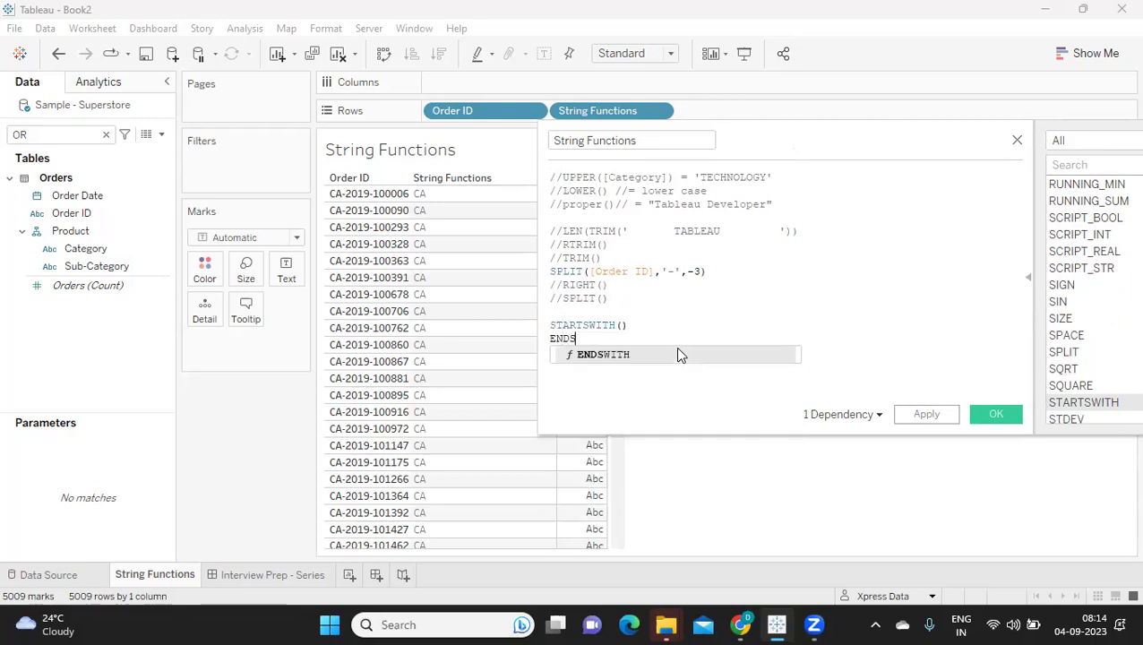
key(Return)
key(Right)
key(Return)
text(CON)
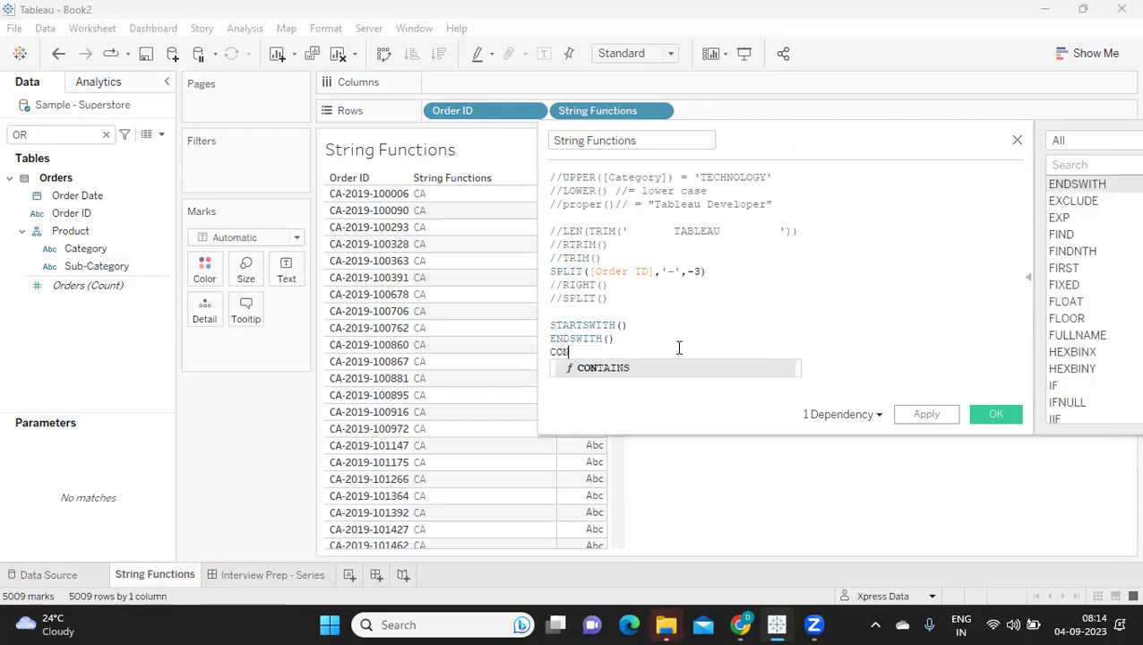
key(Return)
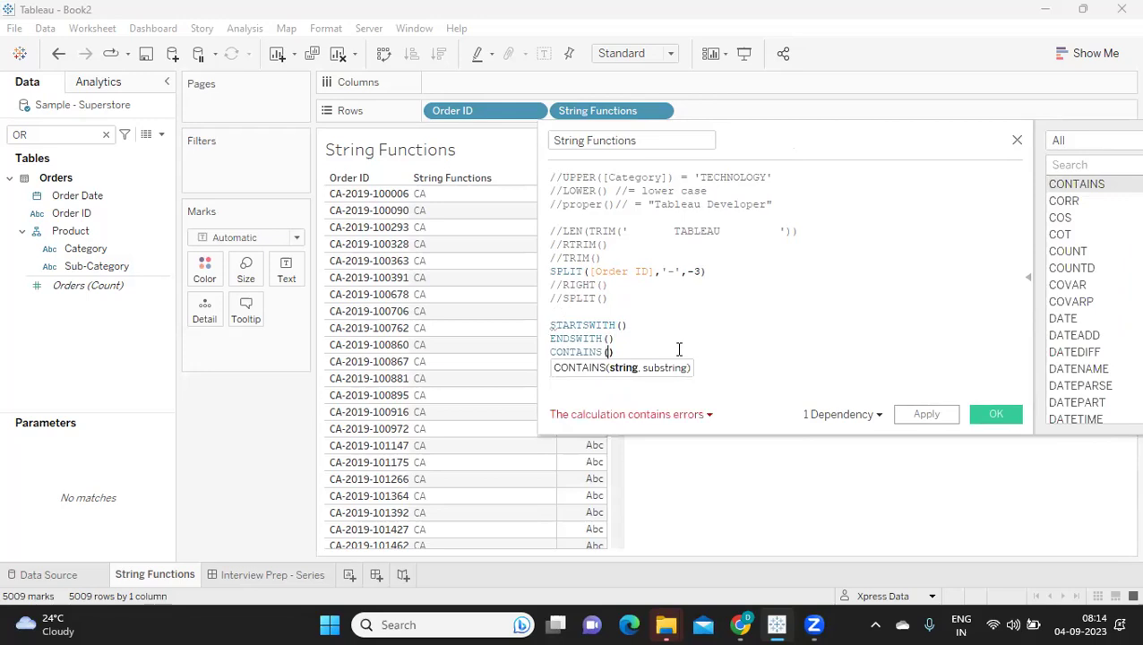
Step: Comment out the SPLIT line with // and drag Order ID off the view's rows
click(551, 270)
text(//)
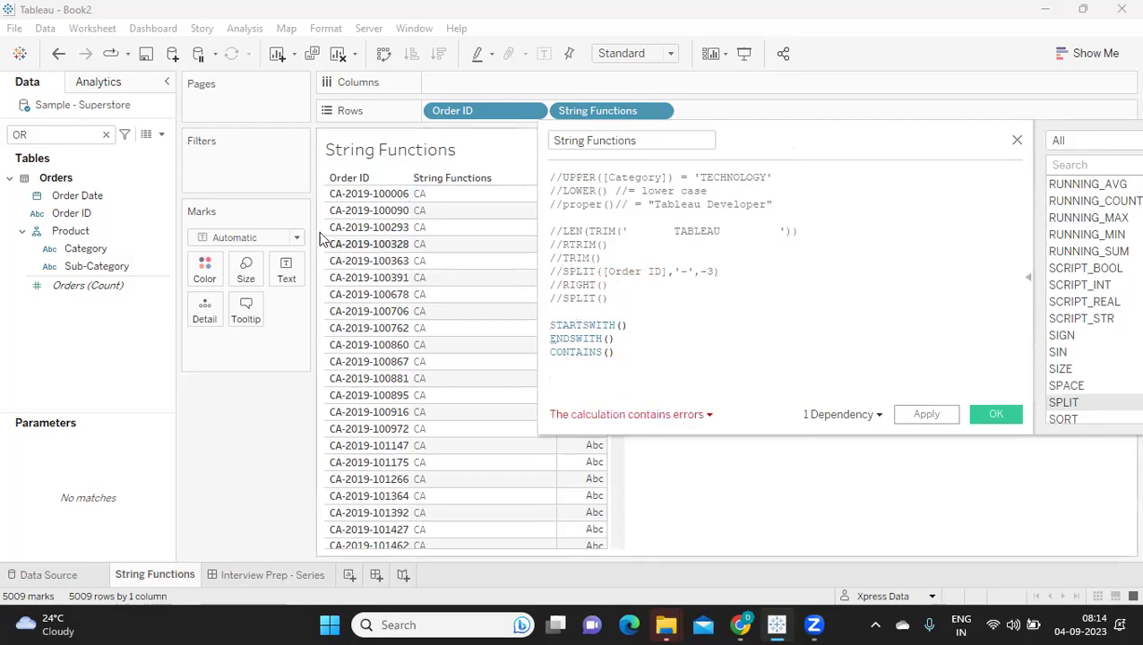
drag(492, 108, 258, 389)
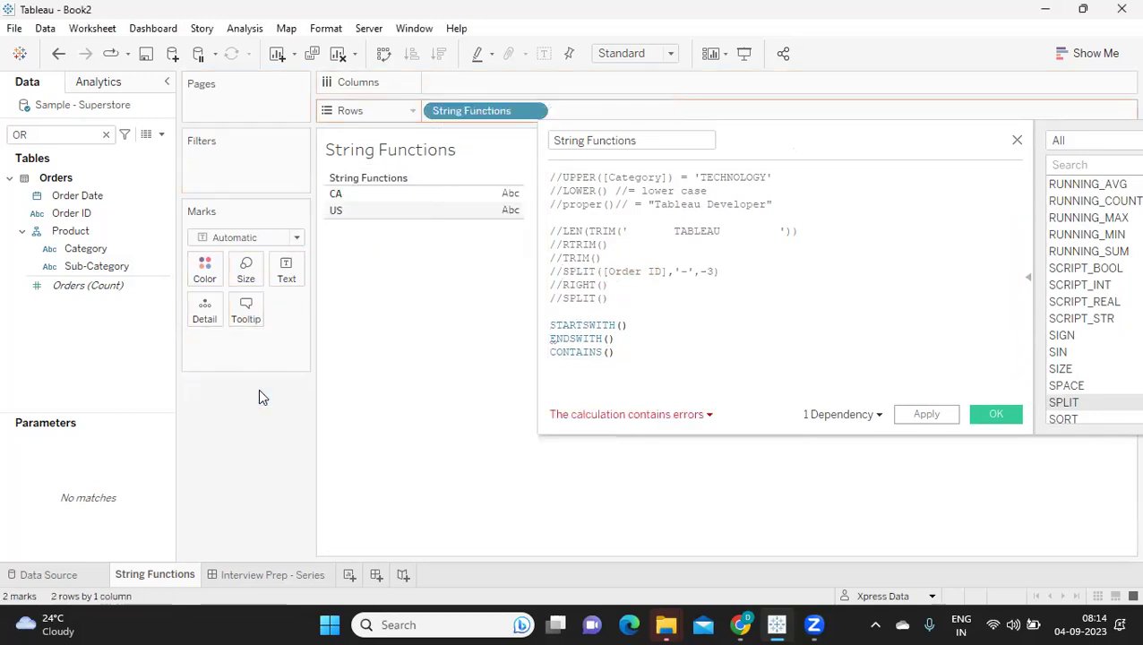
Step: List the view by Sub-Category, drilling down from Category and then removing Category
click(94, 269)
drag(85, 248, 446, 115)
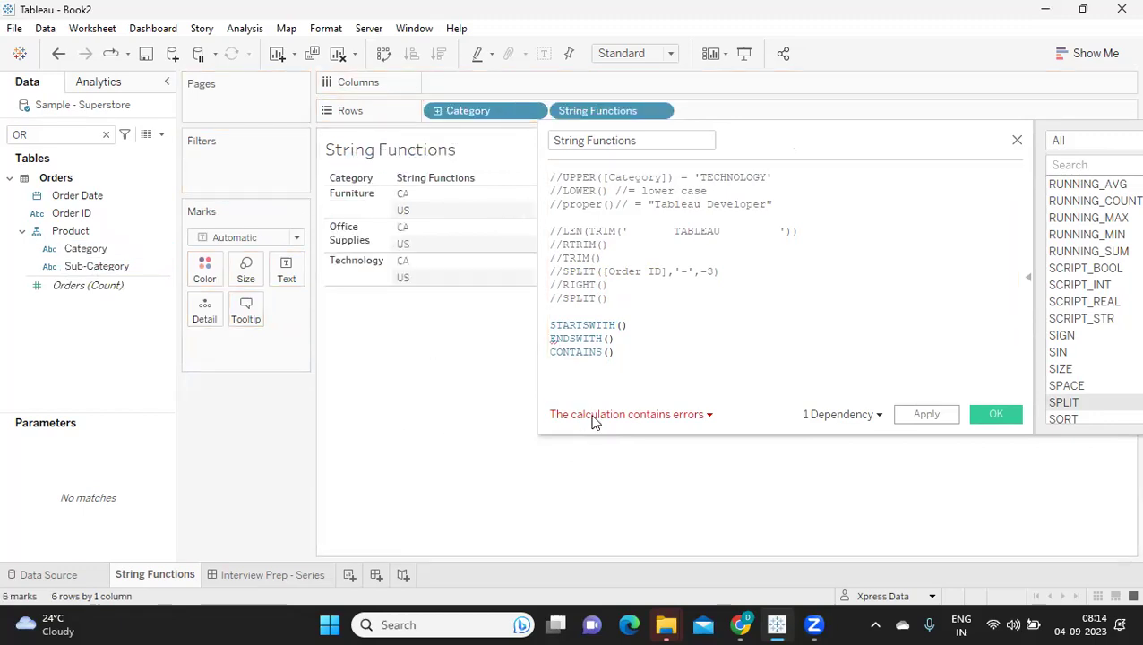
click(437, 111)
drag(499, 115, 248, 421)
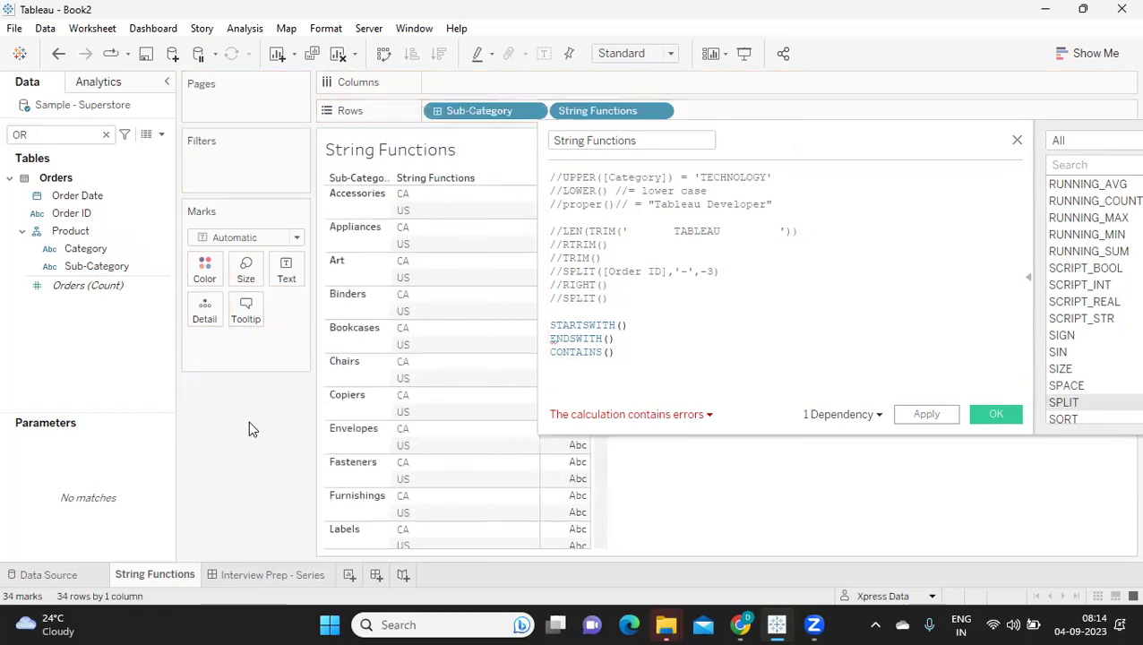
Step: Comment out the ENDSWITH and CONTAINS lines with //, leaving STARTSWITH() active
click(550, 340)
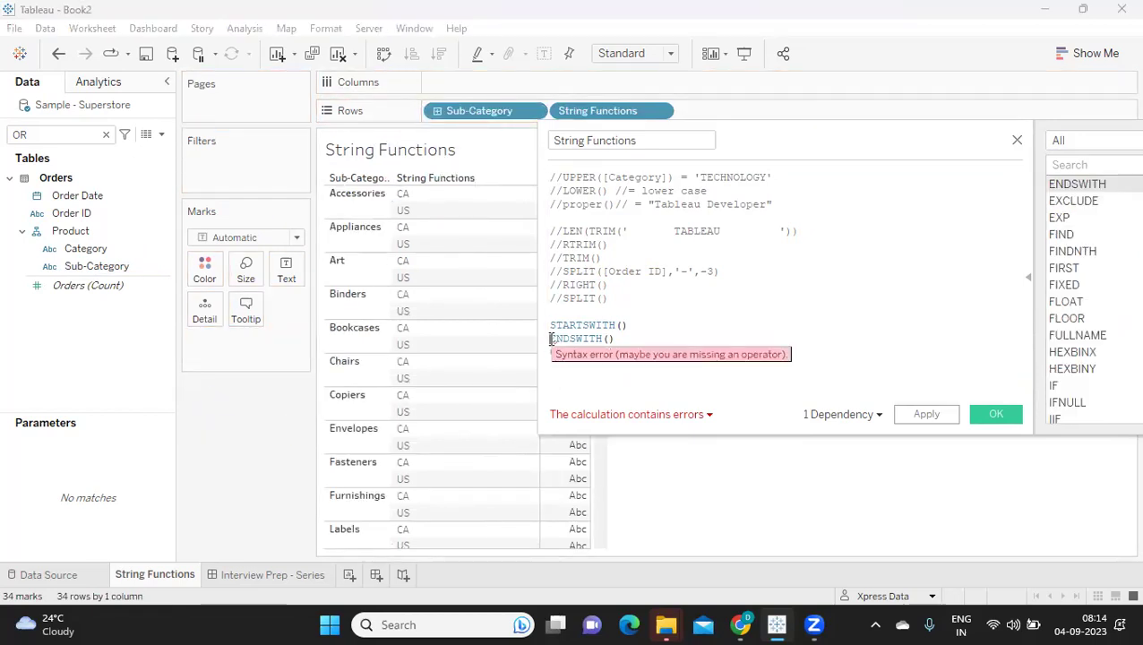
text(//)
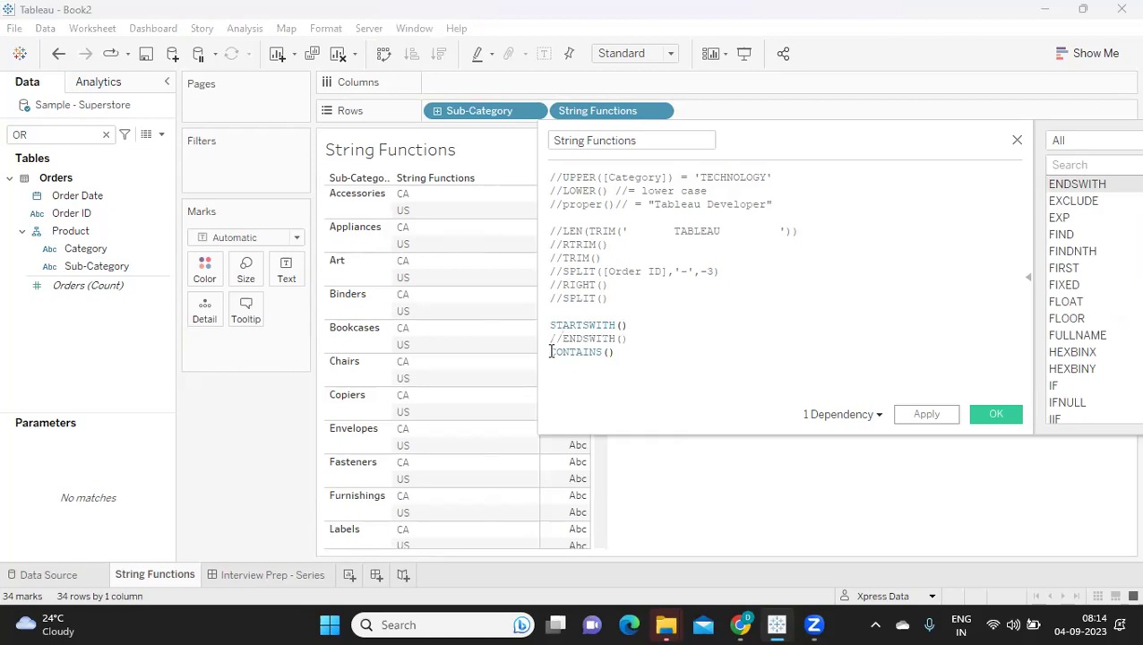
click(550, 352)
text(//)
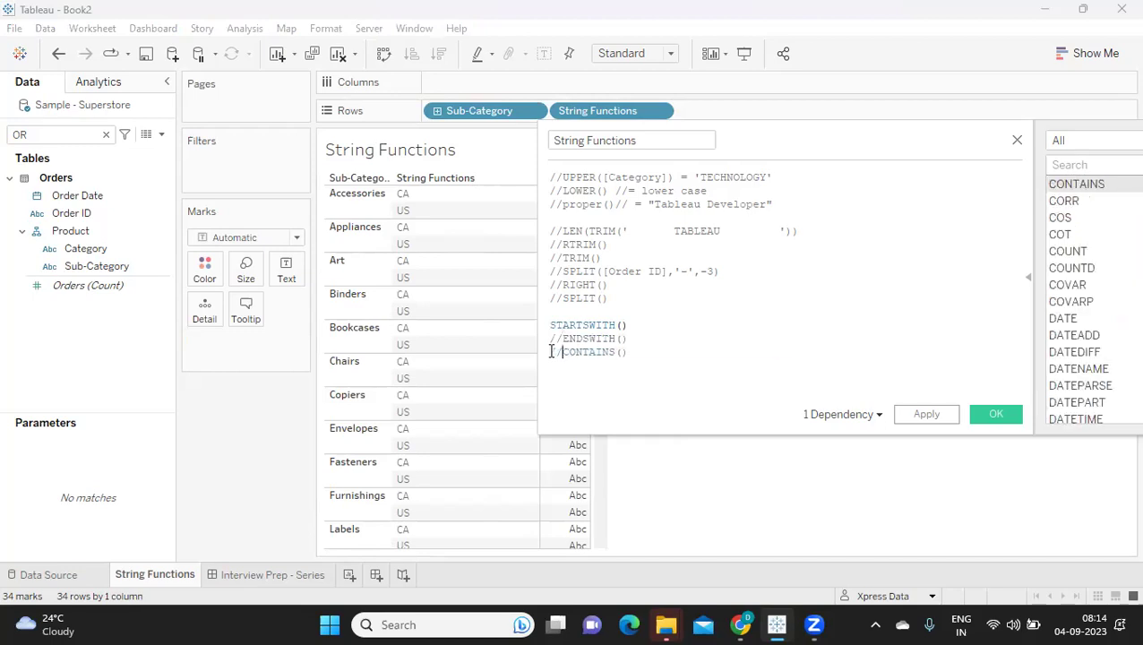
click(622, 326)
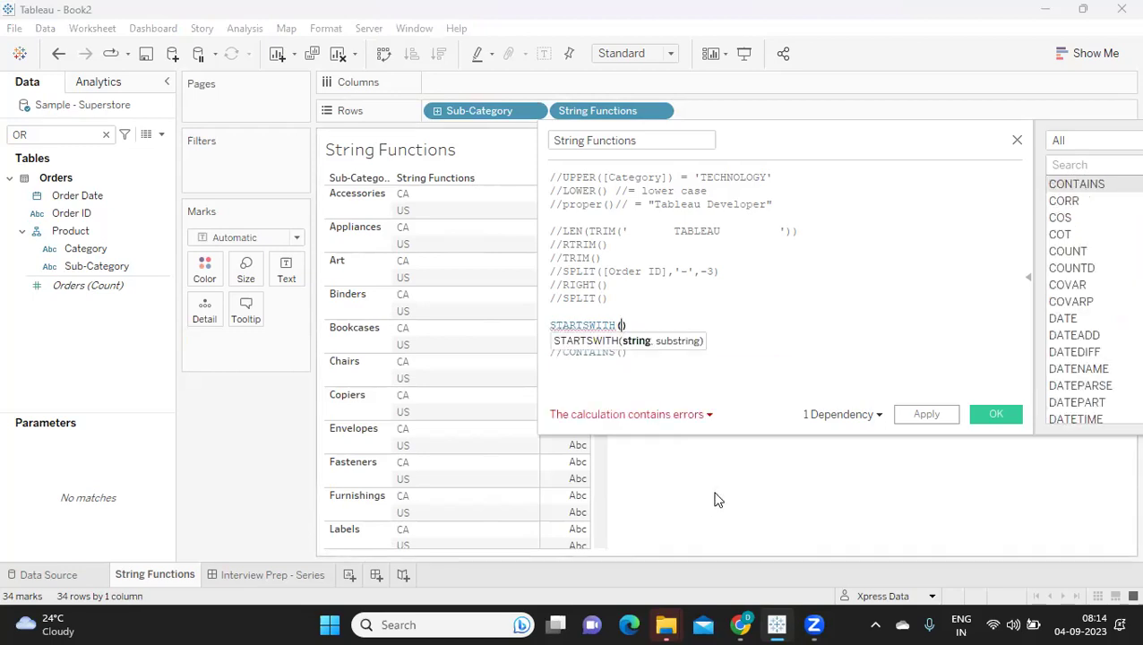
Step: Write STARTSWITH([Sub-Category],'a') and apply it
text(su)
click(695, 341)
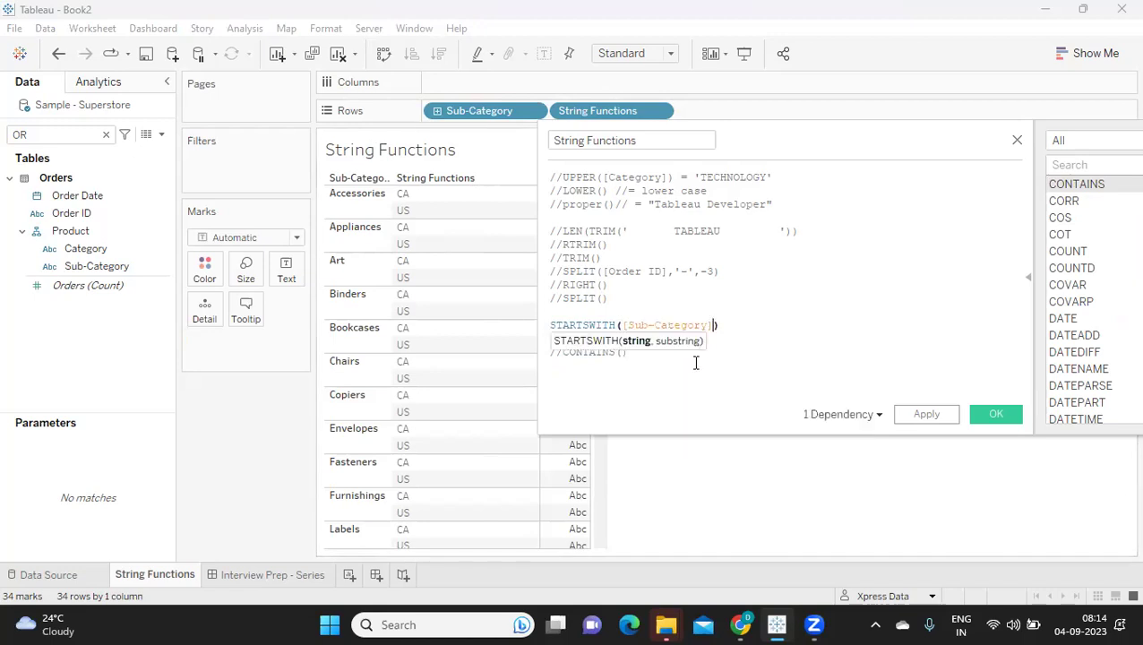
text(, 'a')
click(925, 414)
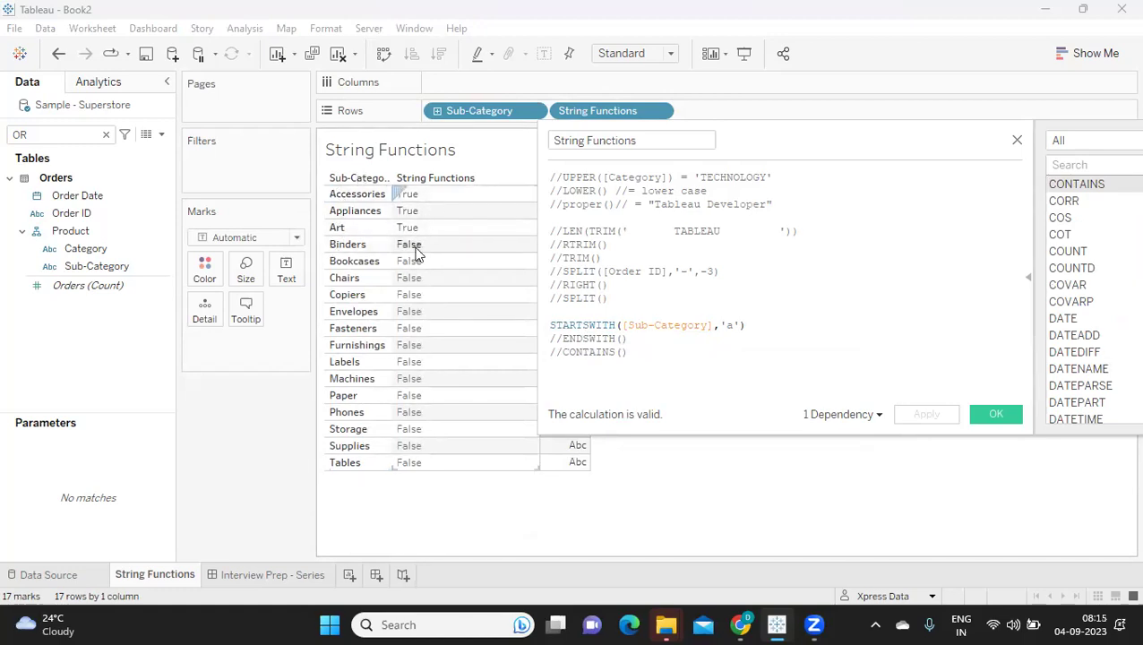
Step: Change the test letter to 'A' and then 'B', so Binders and Bookcases show True
click(727, 326)
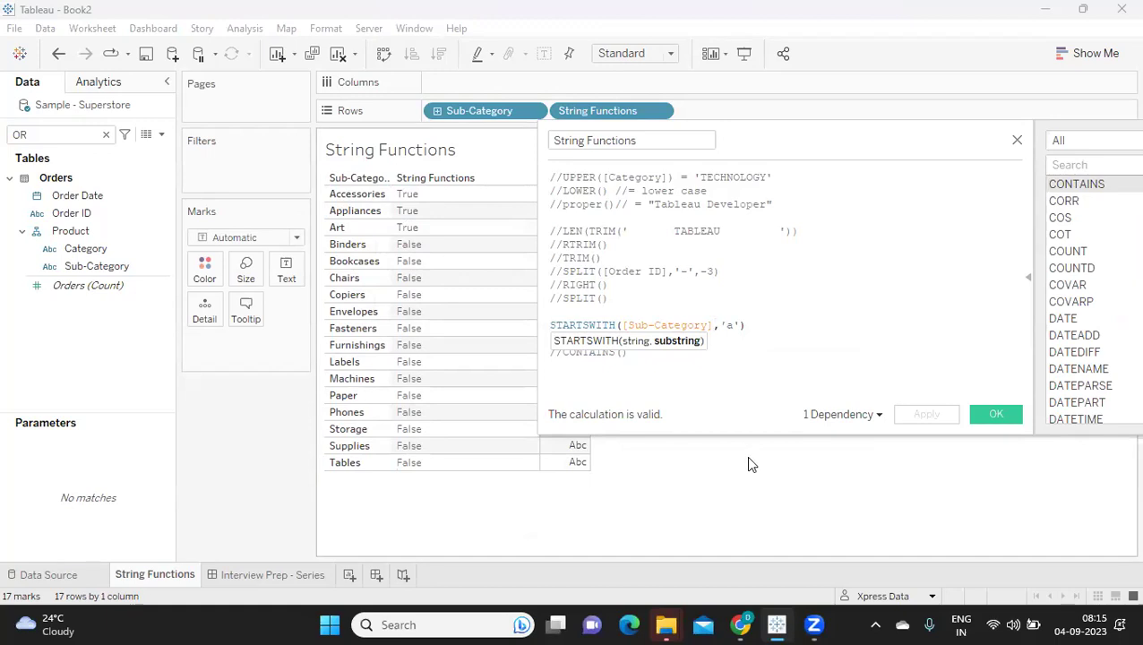
double_click(730, 324)
text(A)
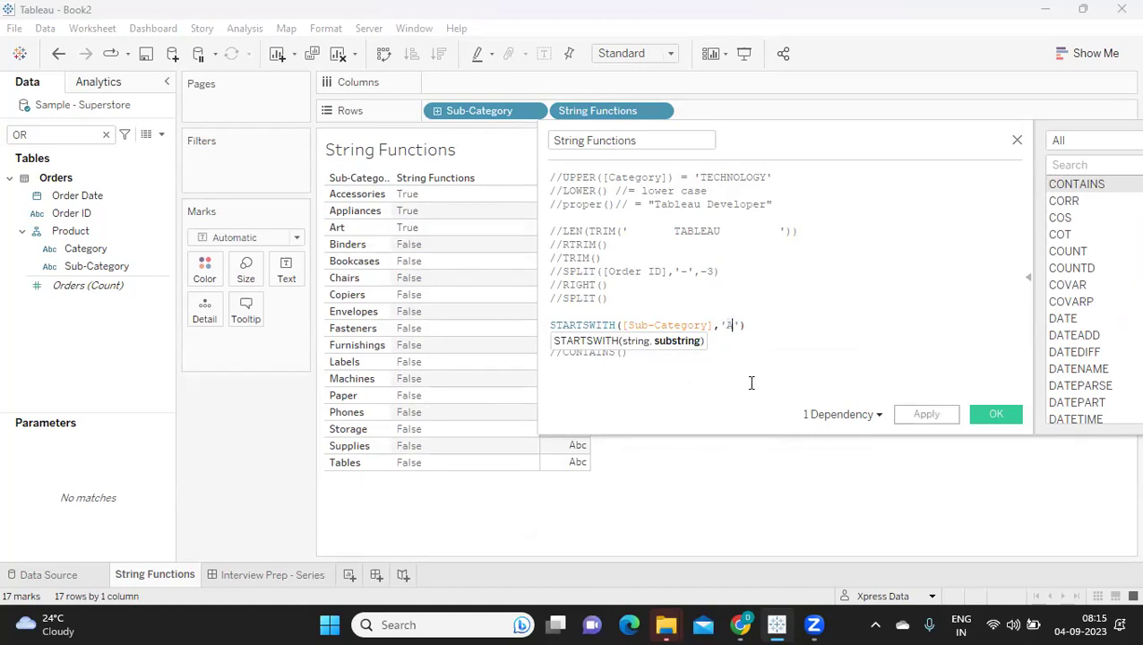
click(925, 413)
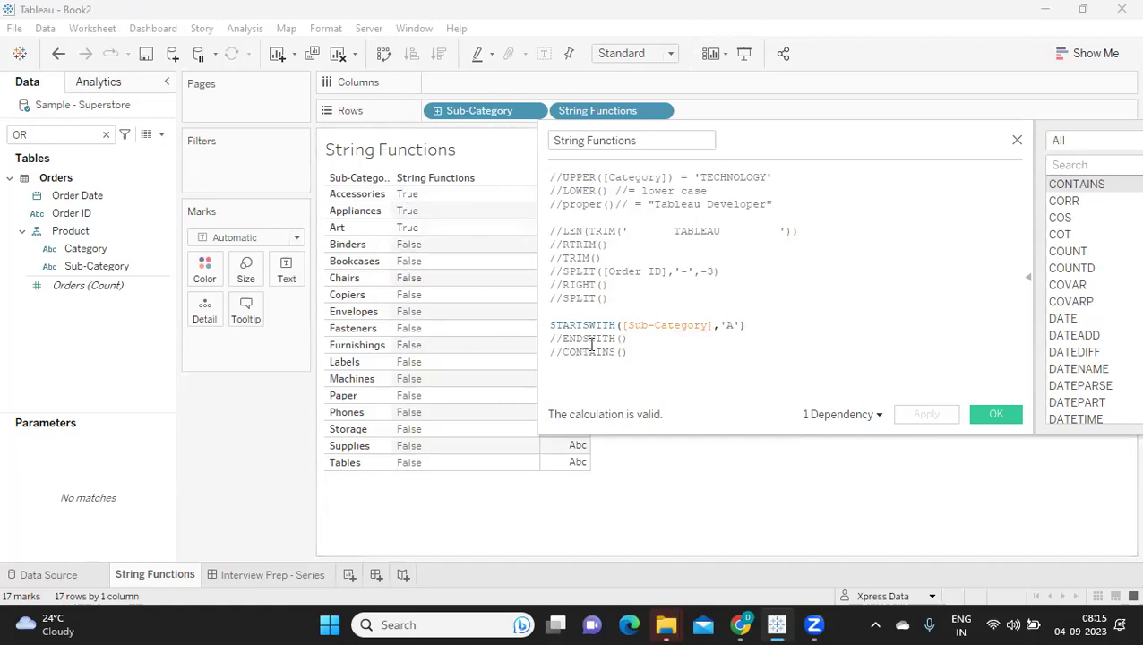
click(725, 328)
double_click(731, 326)
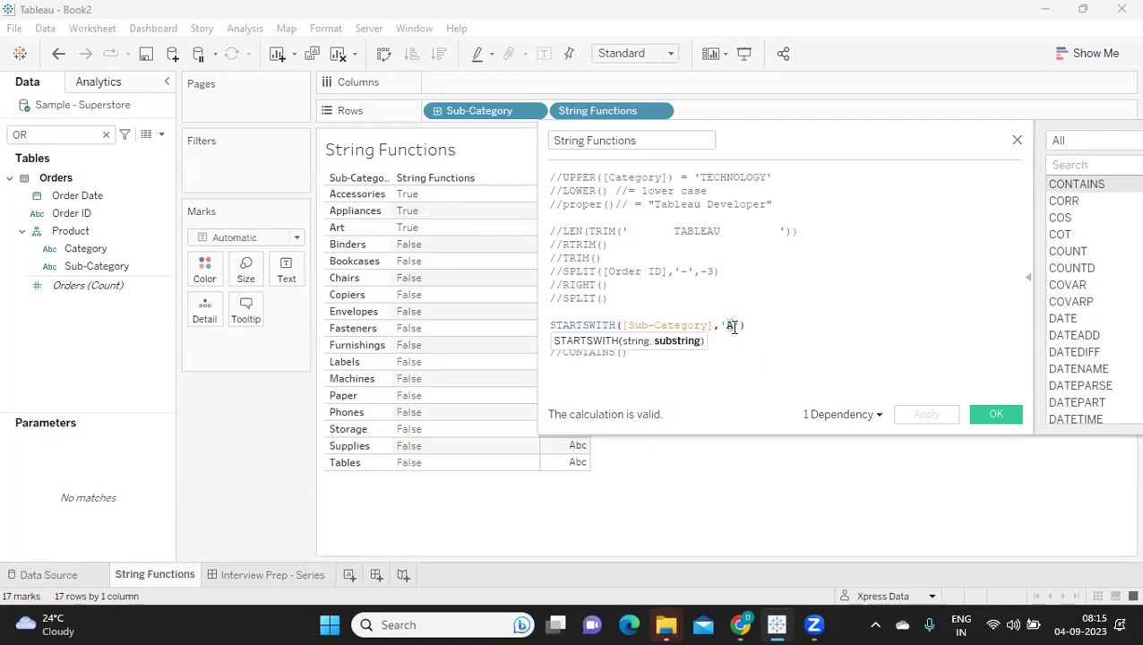
text(E)
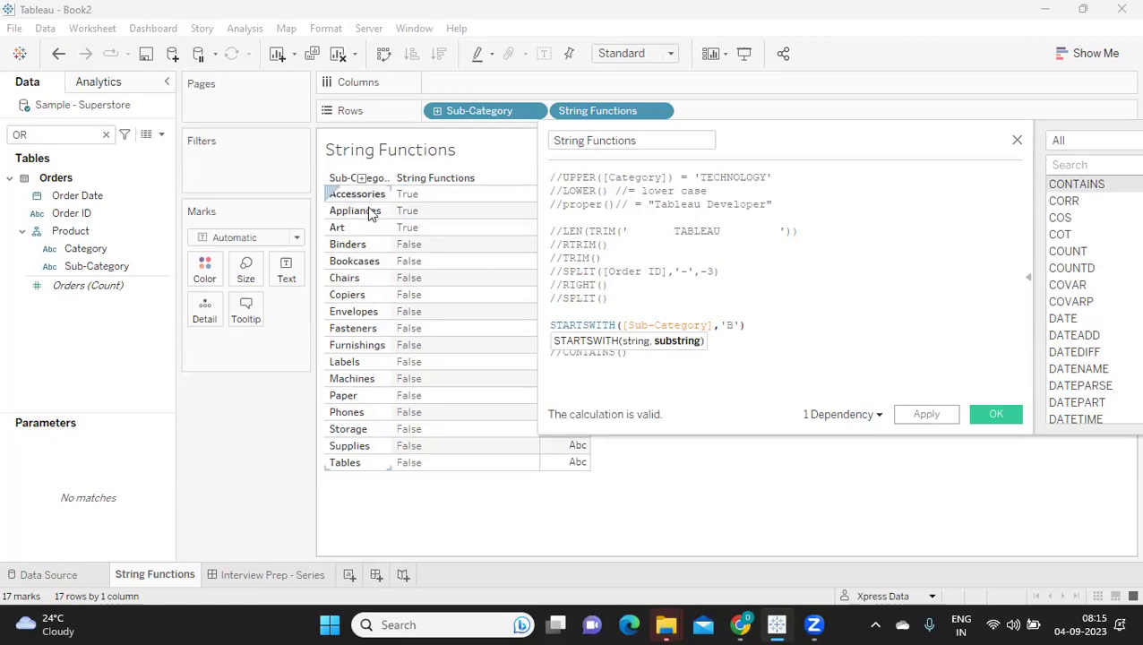
click(918, 418)
drag(781, 151, 895, 152)
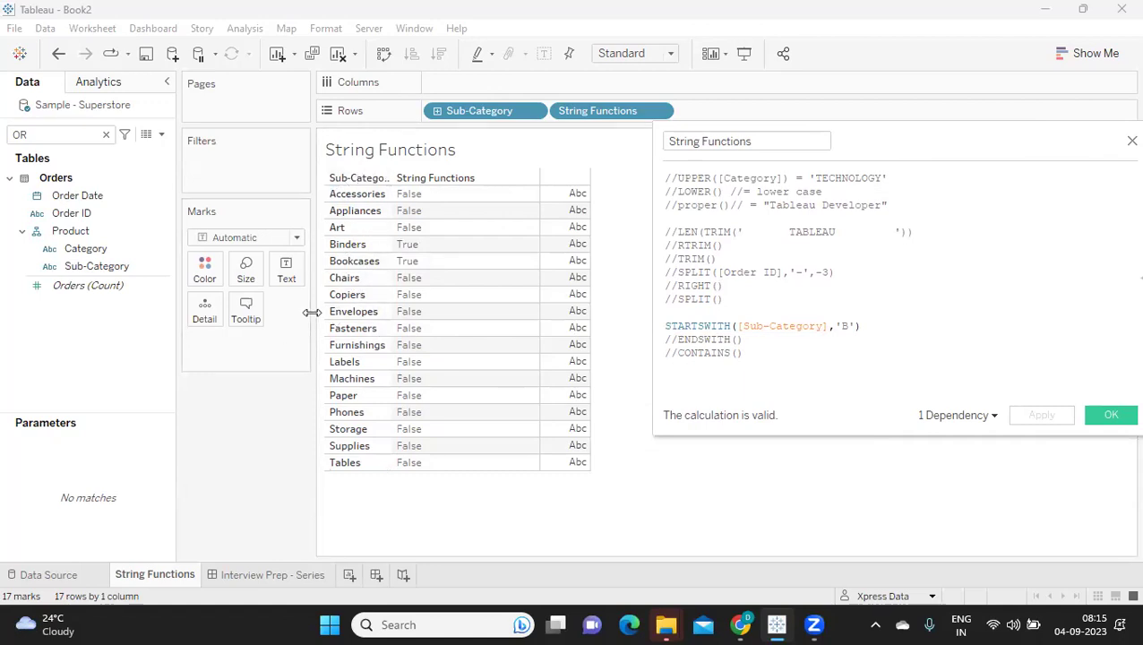
Step: Switch the formula to ENDSWITH([Sub-Category],'r') and apply, making Paper True
double_click(687, 324)
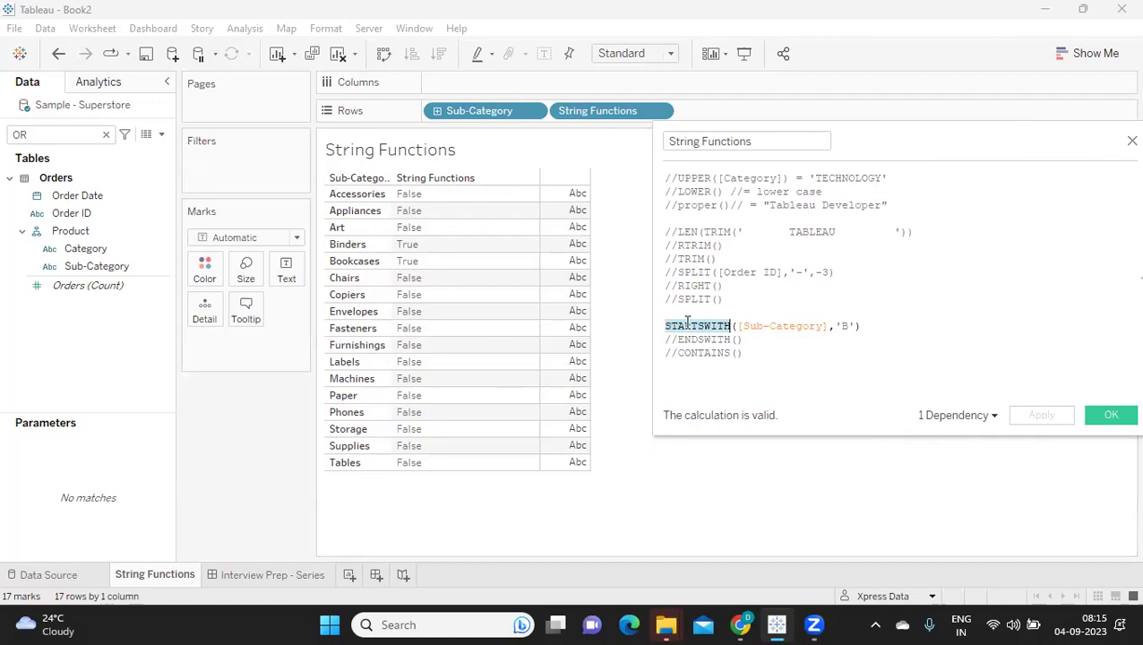
text(ENDS)
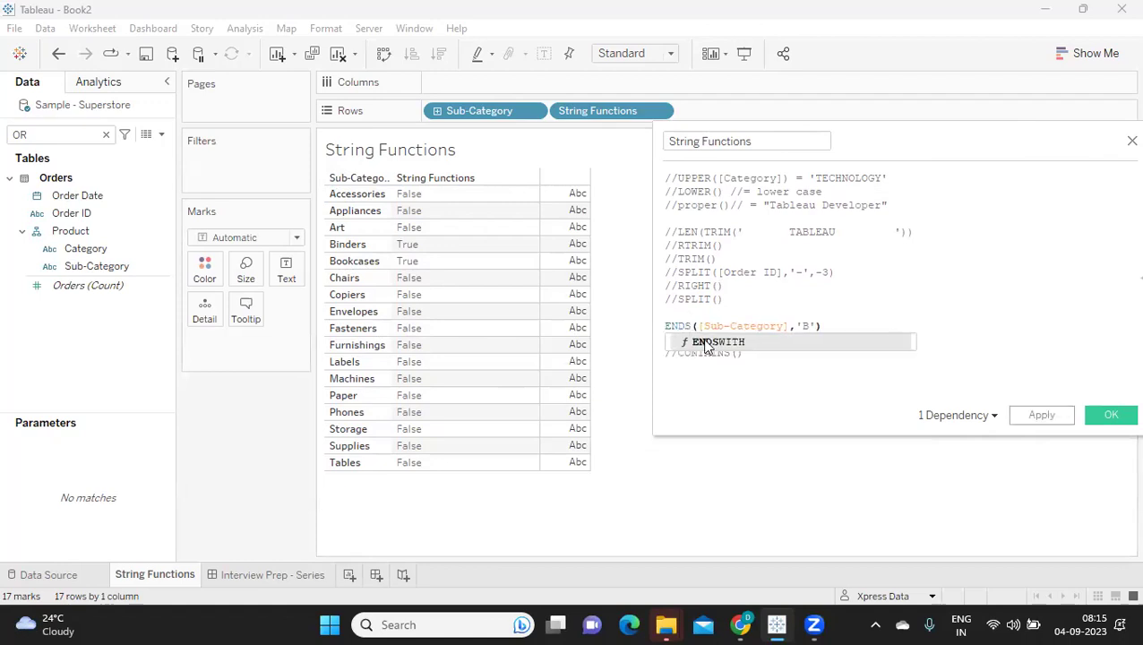
click(707, 344)
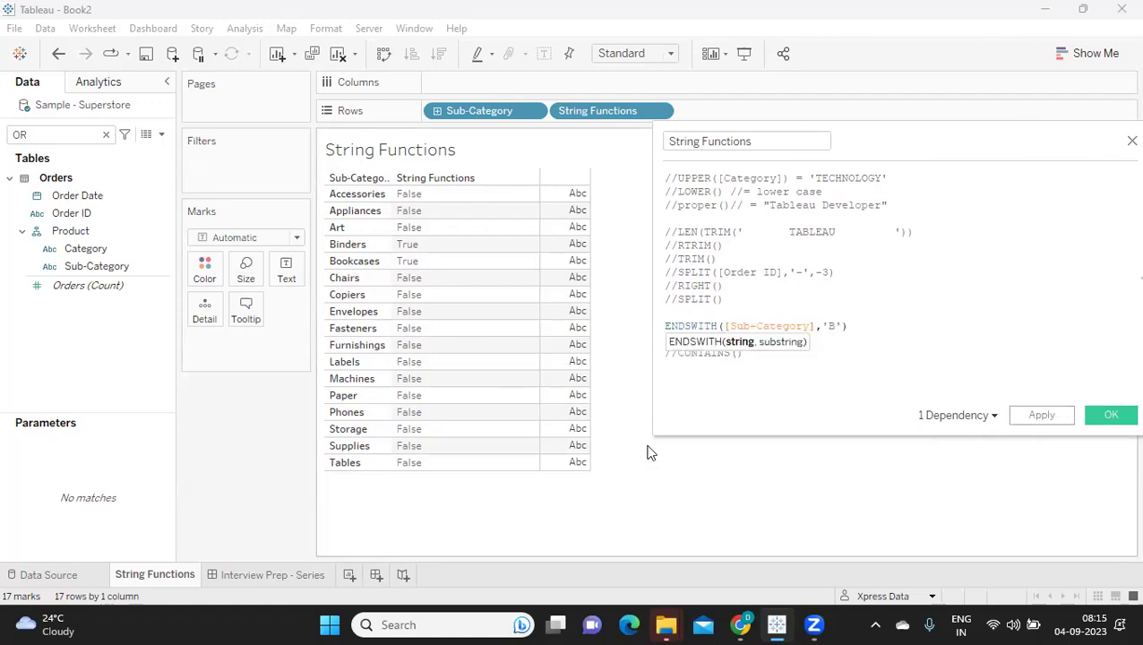
click(830, 326)
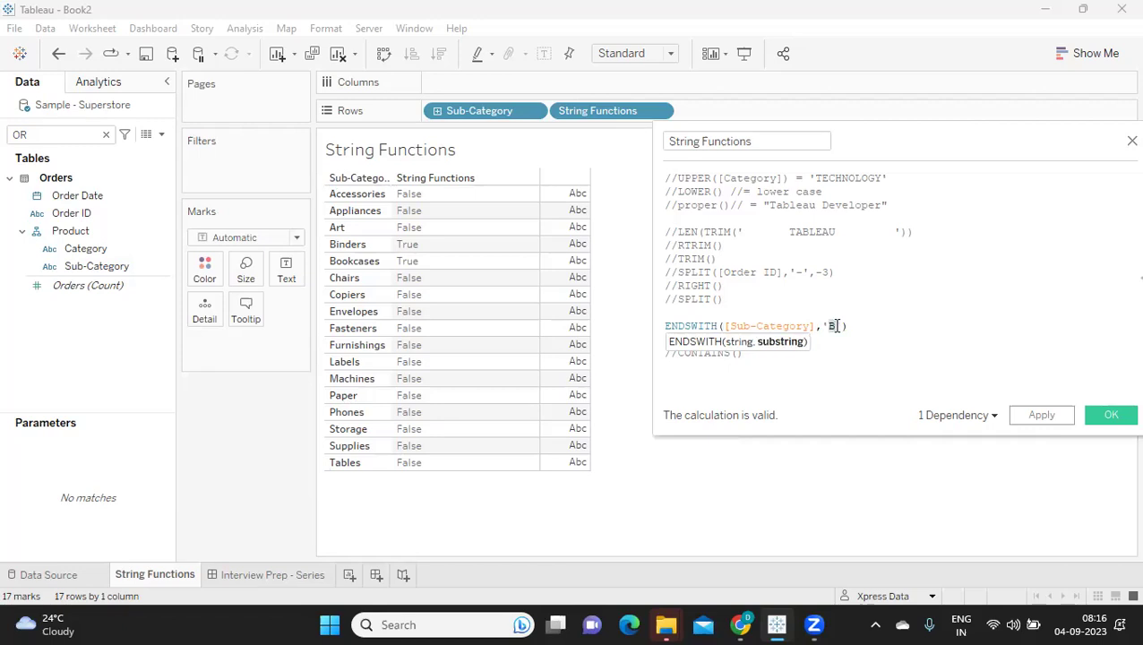
key(BackSpace)
text(r)
click(1041, 416)
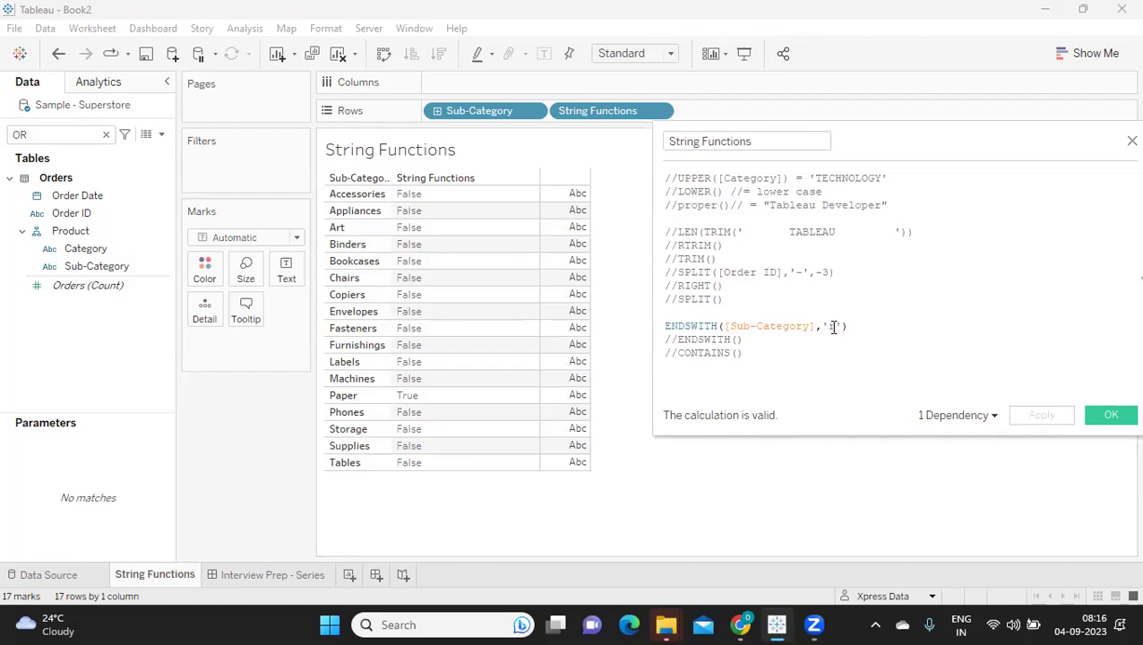
Step: Change the ending letter to 't' and apply, so only Art shows True
click(830, 327)
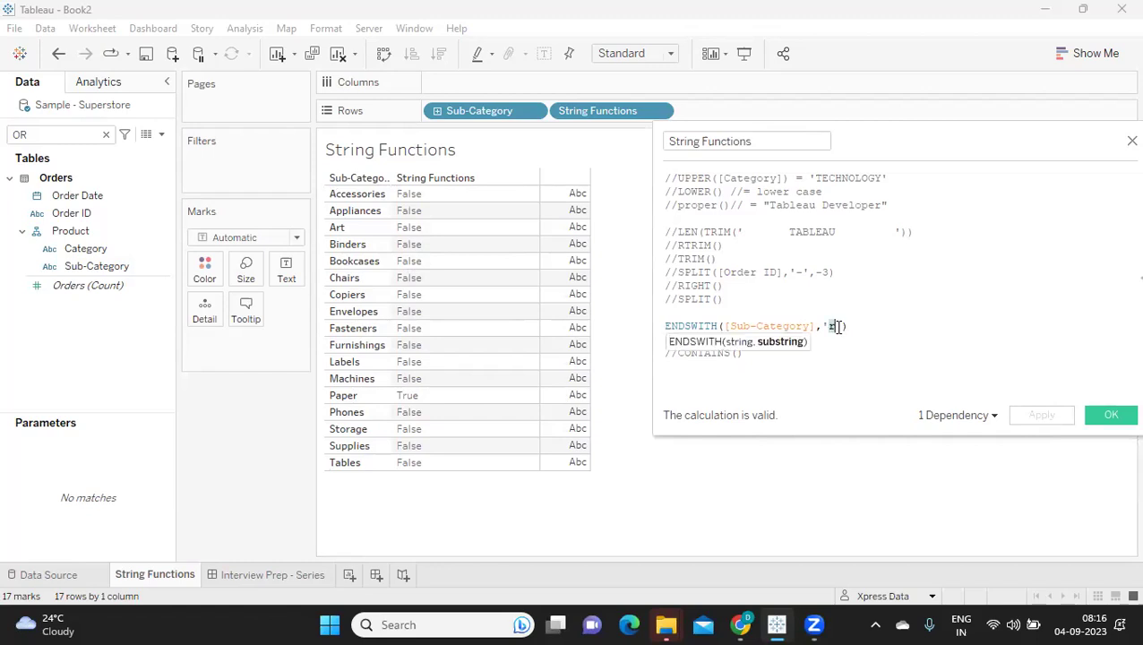
text(t)
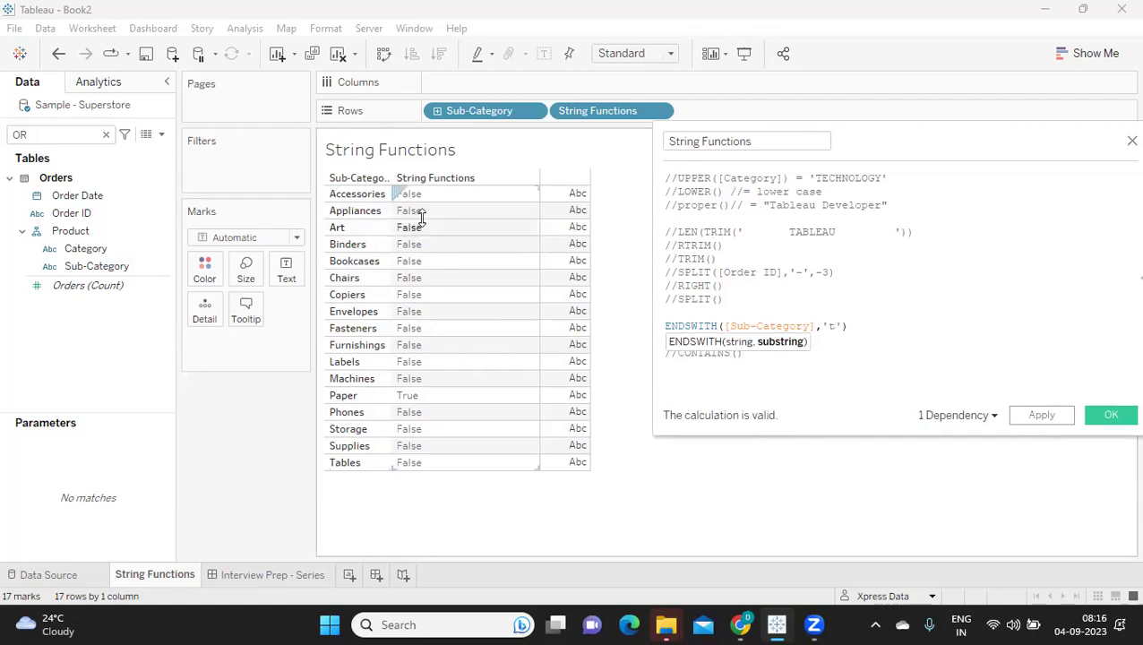
click(1039, 414)
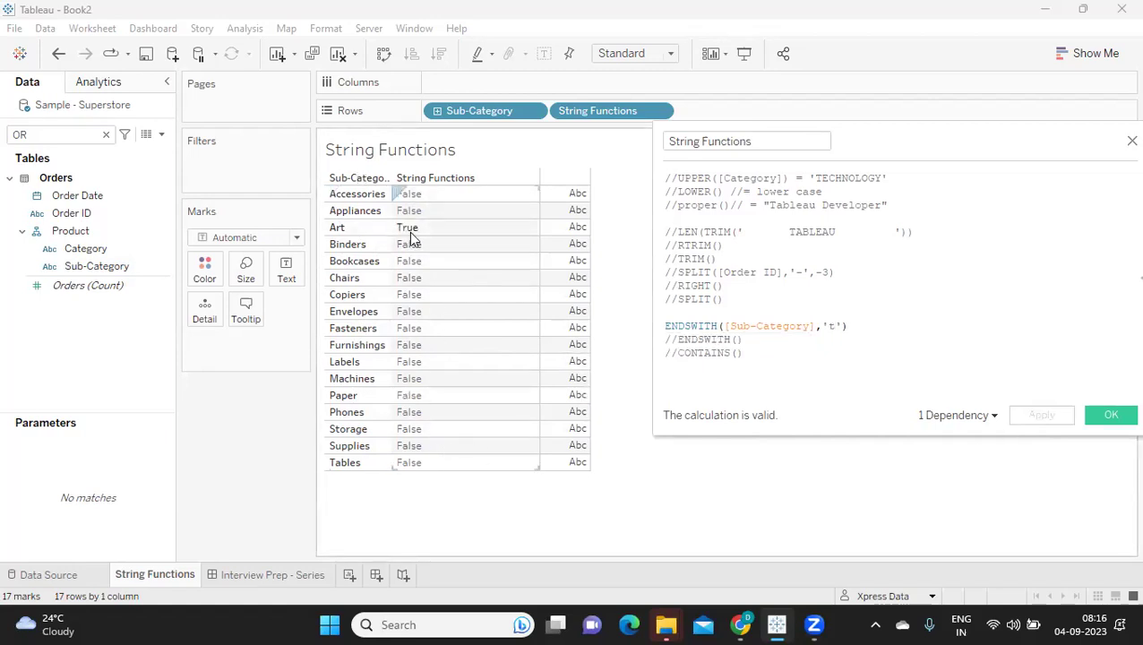
drag(887, 320, 656, 319)
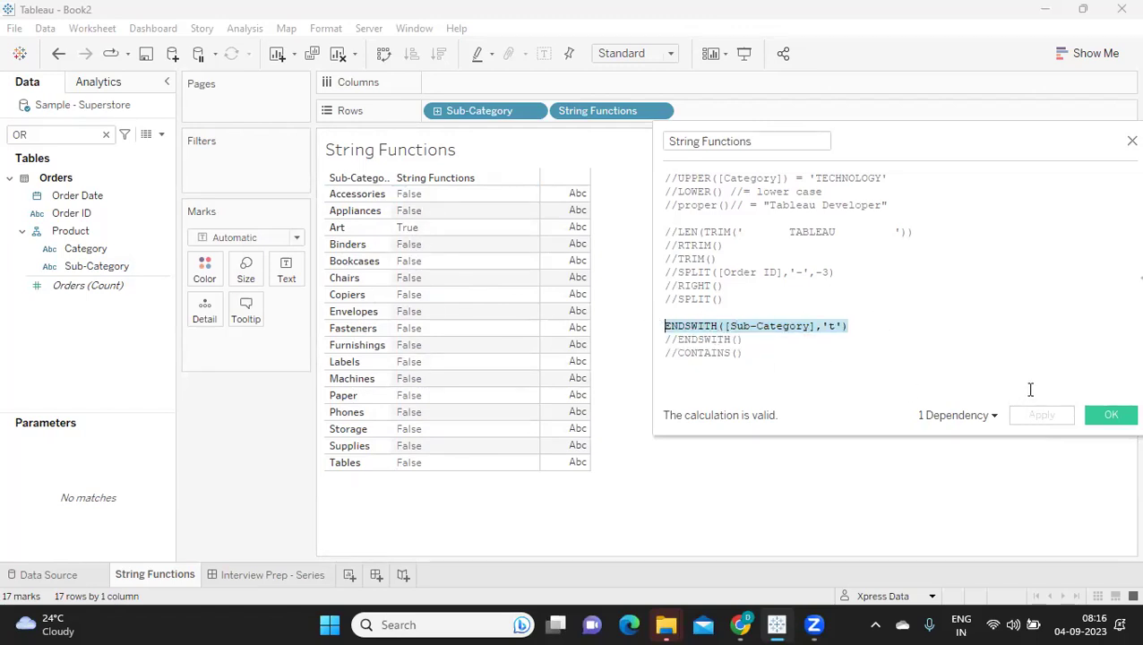
click(818, 351)
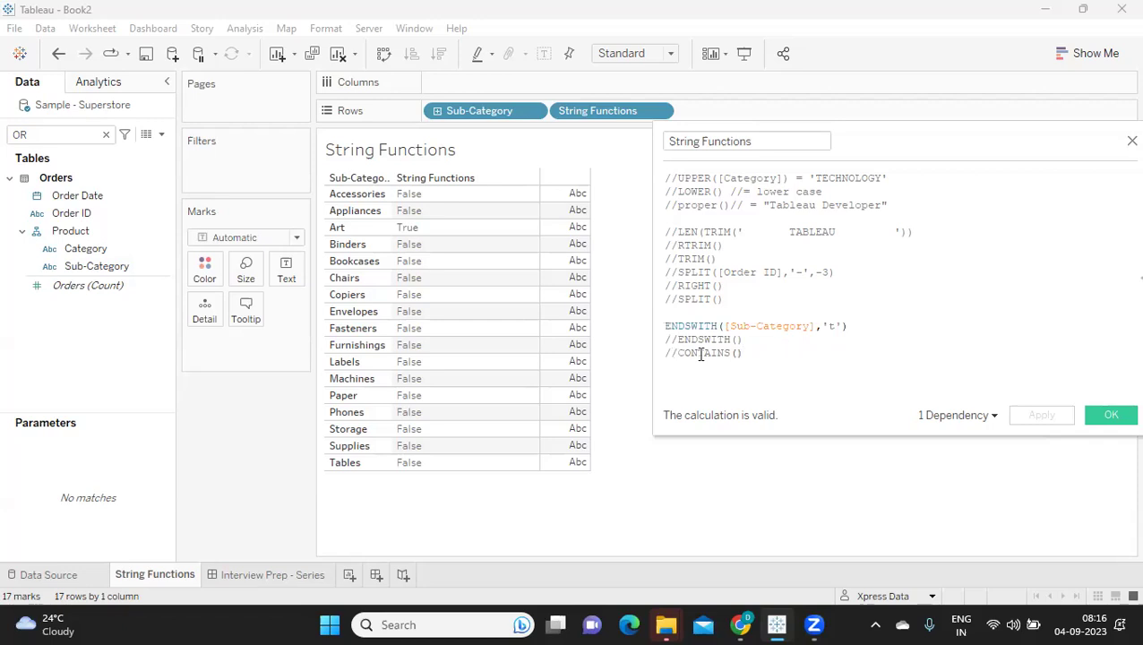
double_click(700, 352)
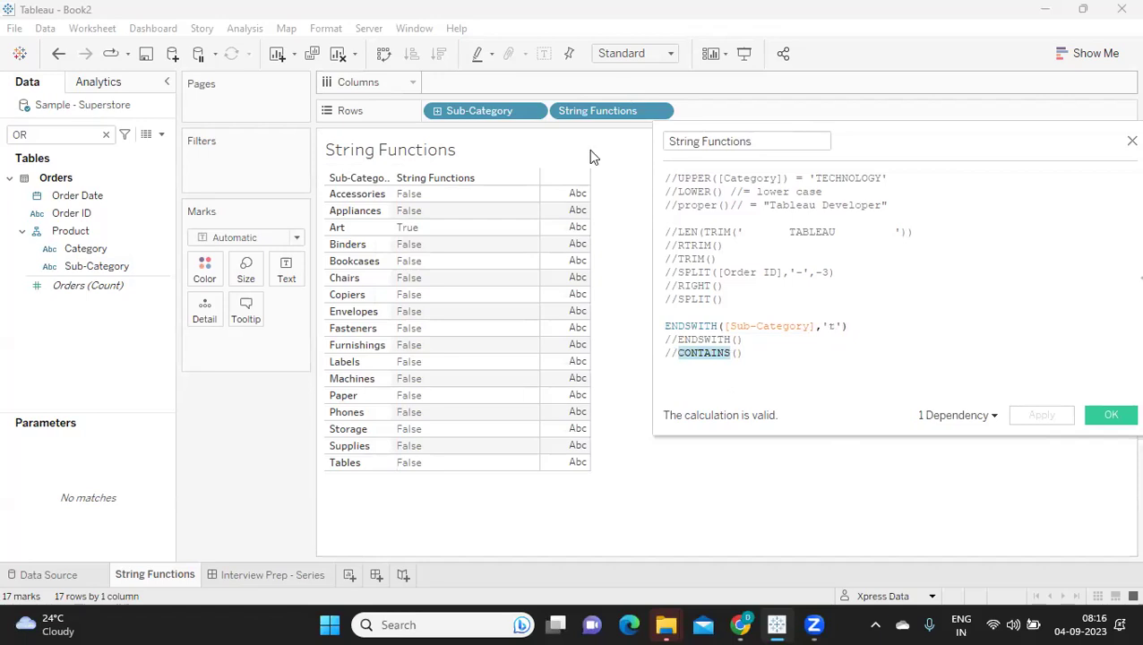
click(735, 353)
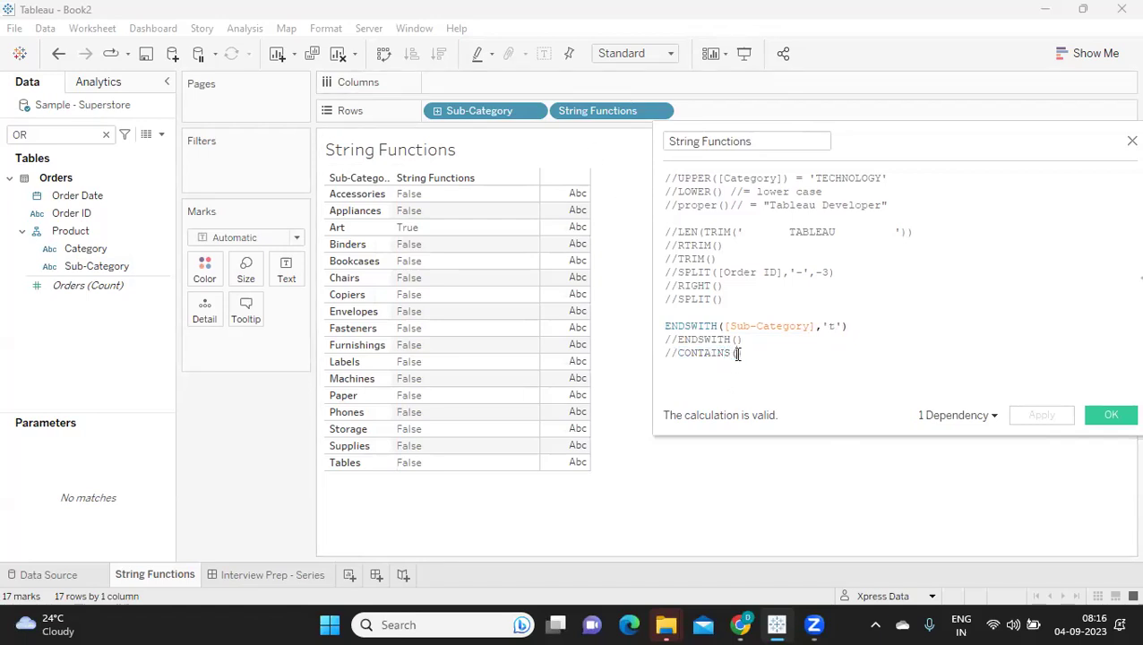
Step: Replace ENDSWITH with CONTAINS([Sub-Category],'t') and apply, marking Art, Fasteners, Storage and Tables True
double_click(675, 326)
text(CONTAINS)
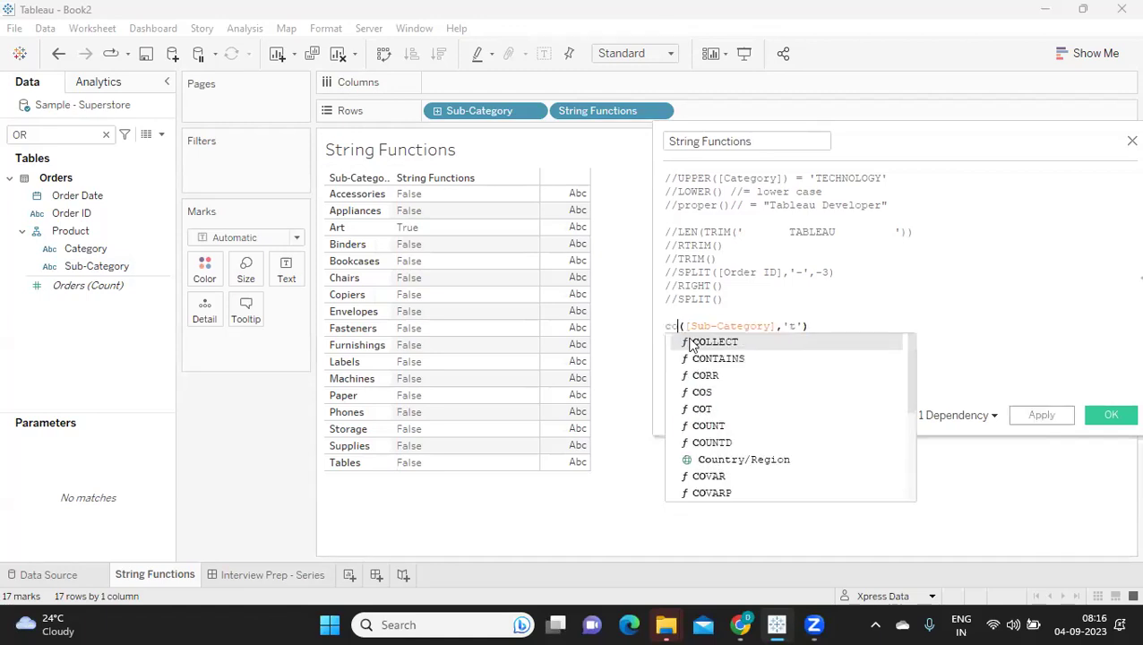
key(Return)
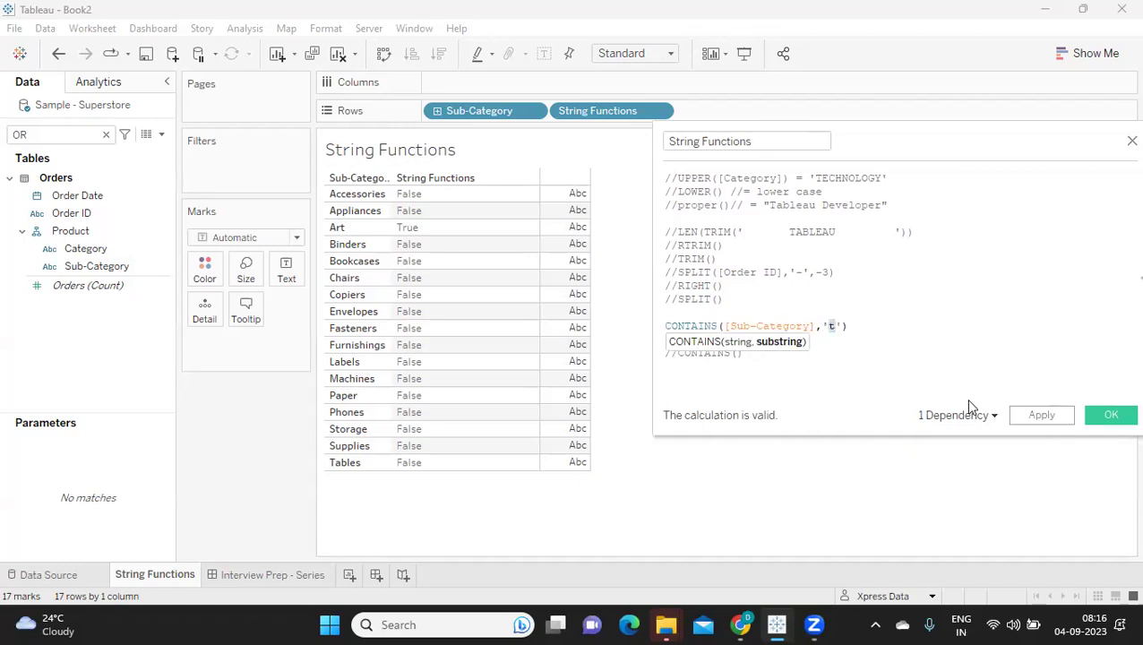
click(1022, 419)
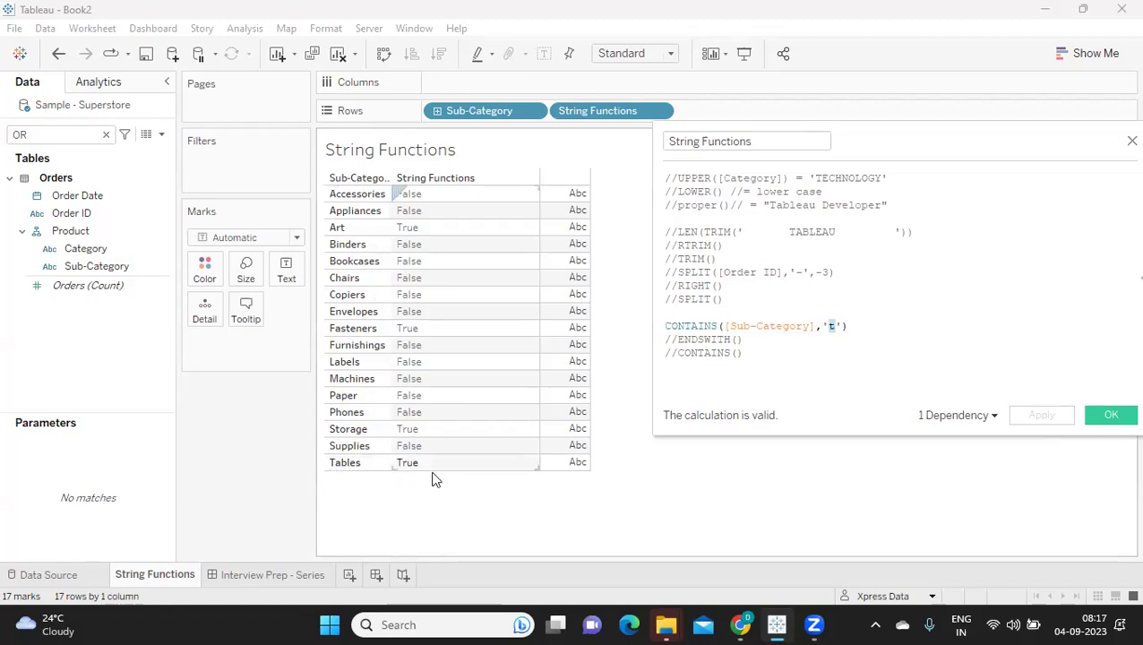
key(Left)
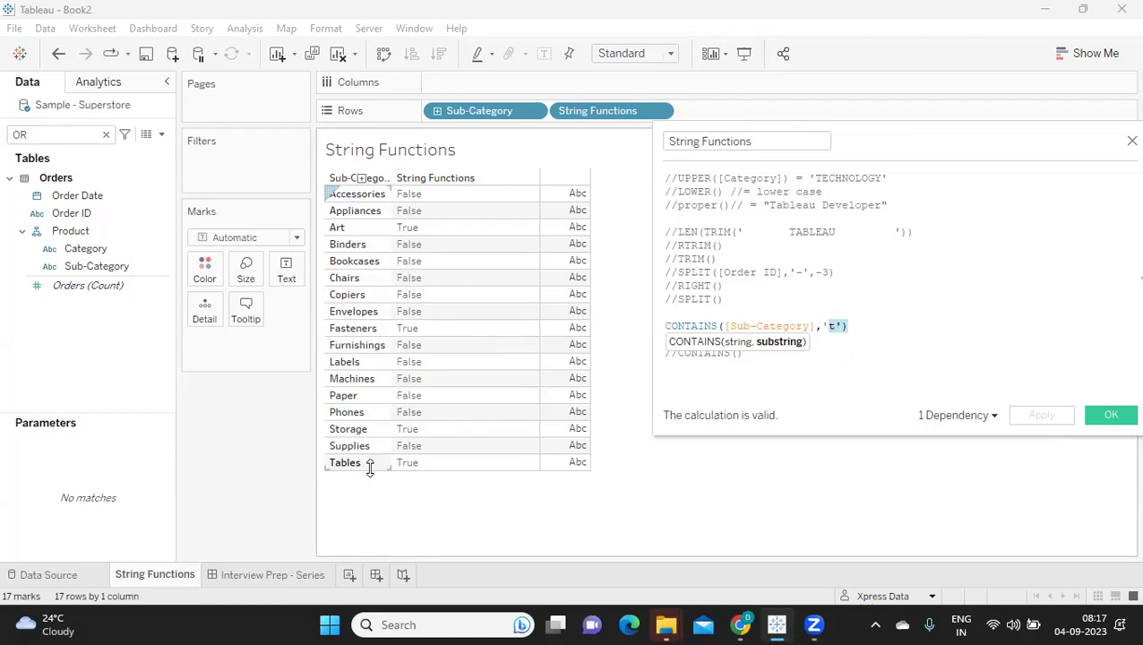
click(879, 325)
drag(878, 325, 645, 323)
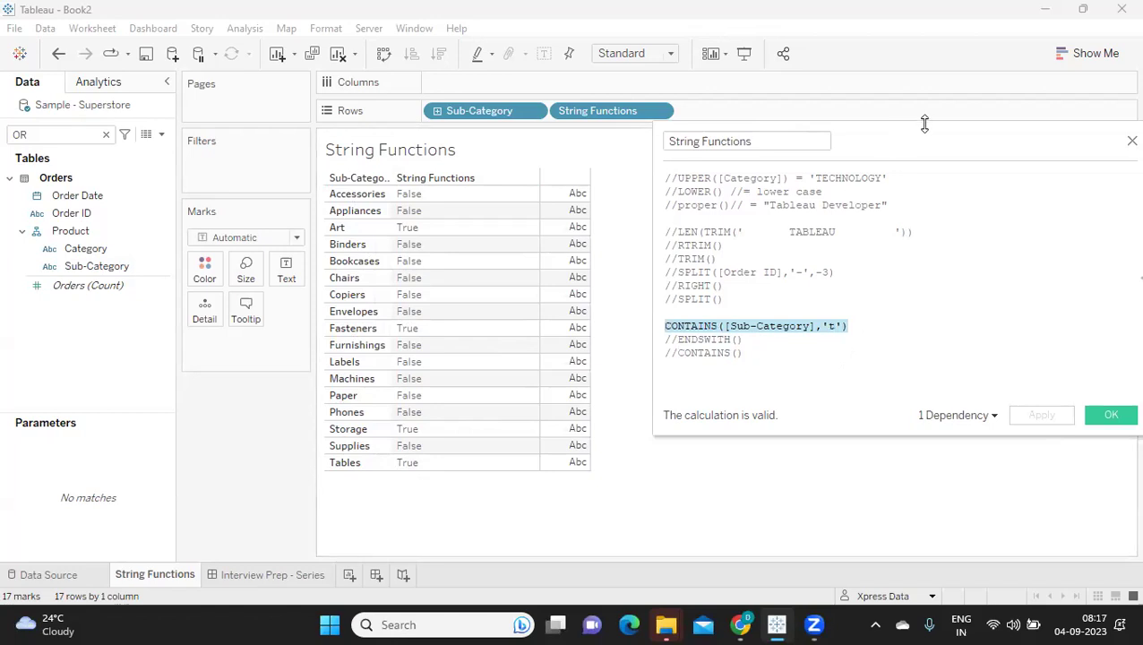
drag(912, 145, 772, 114)
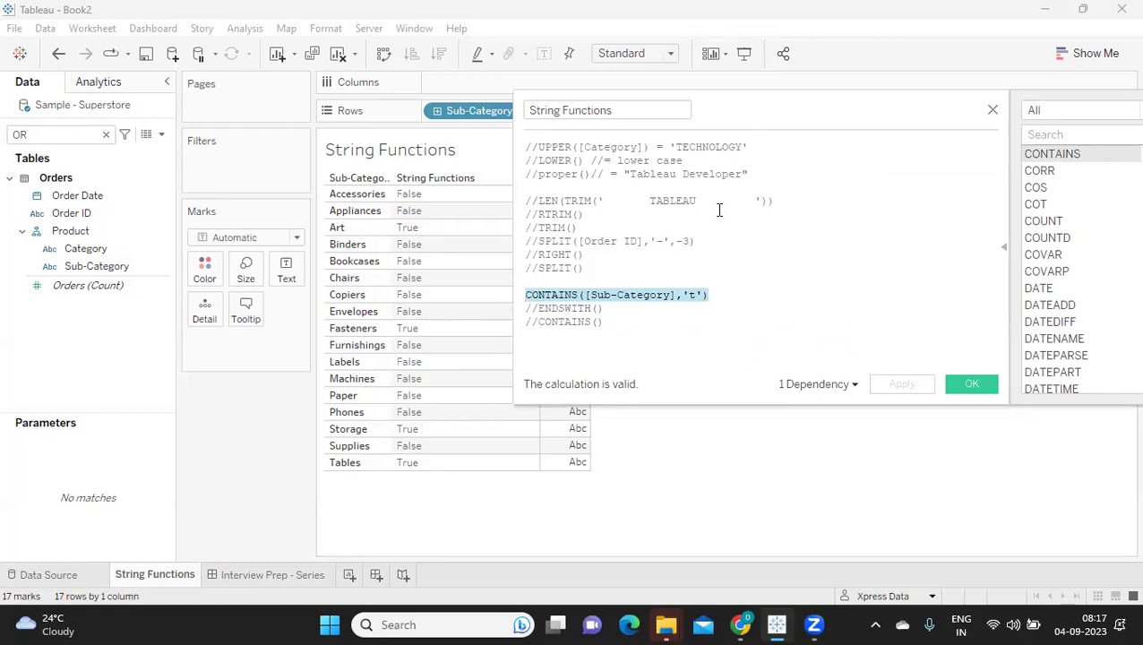
Step: Filter the function reference to the String category and reposition the calculation editor
drag(802, 113, 702, 176)
click(952, 170)
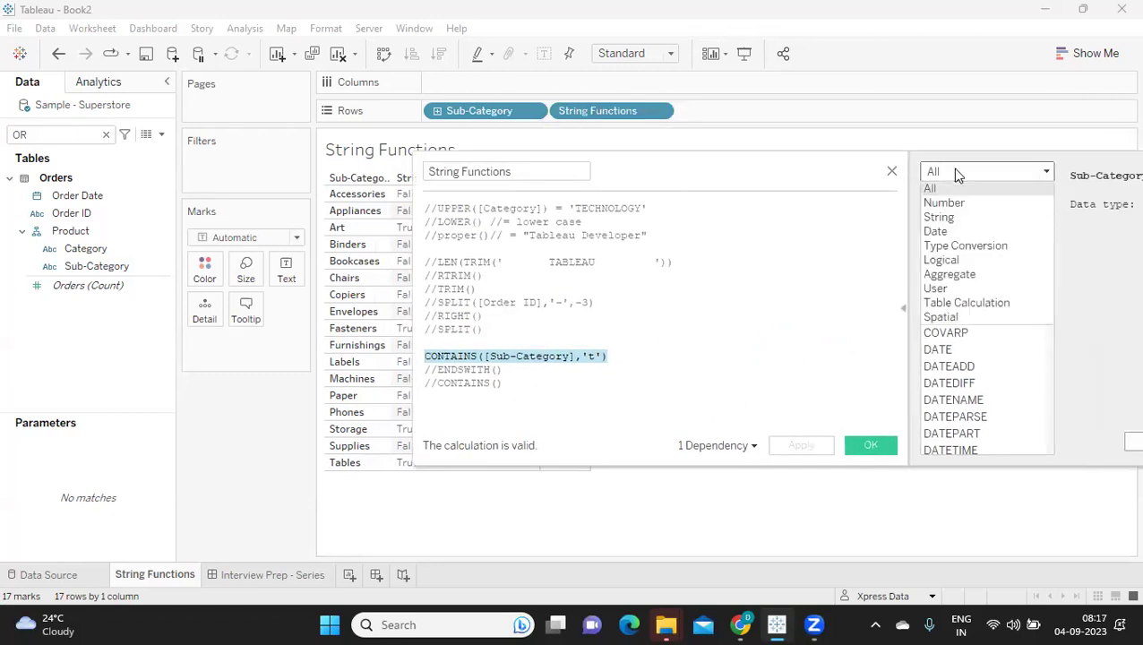
click(948, 217)
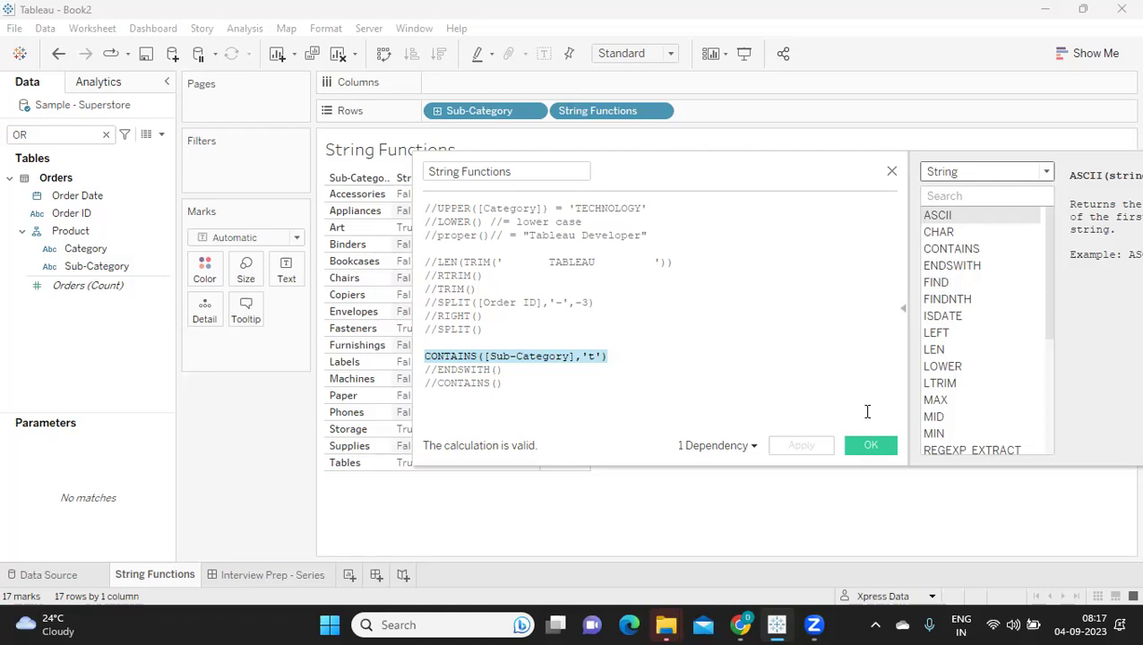
scroll(963, 364, down, 4)
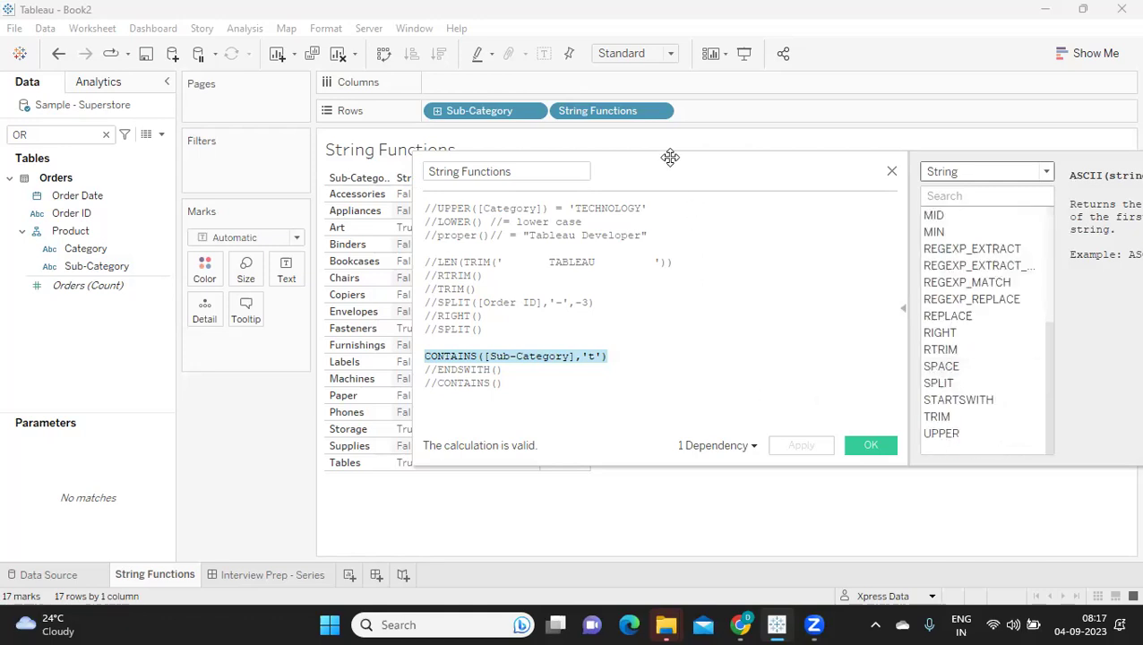
drag(748, 175, 868, 146)
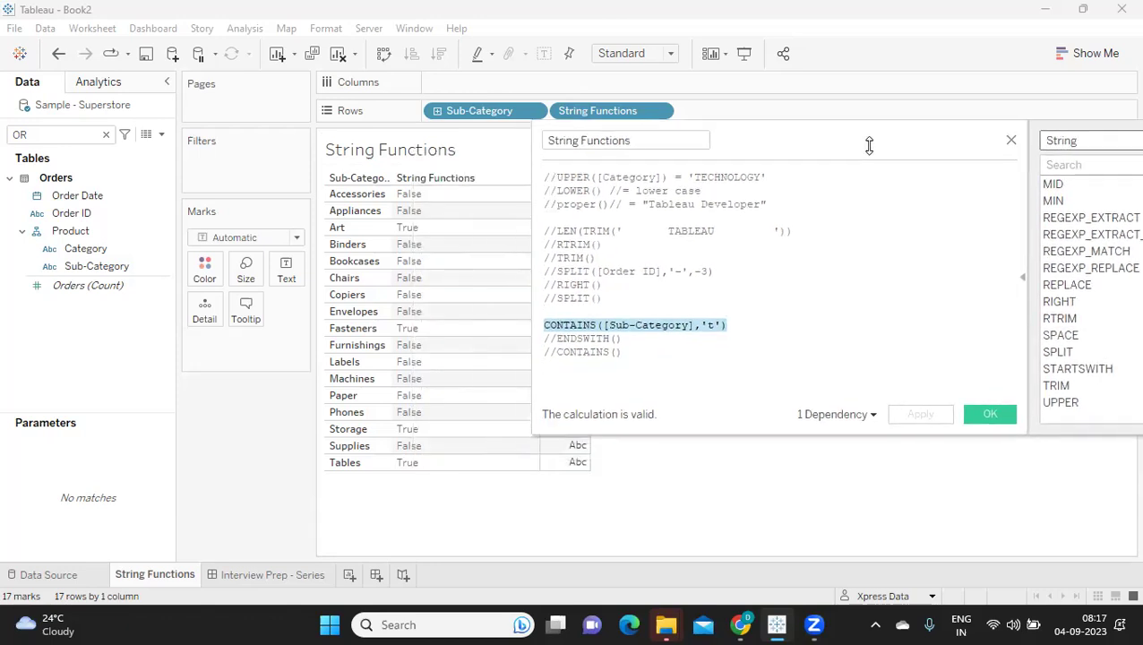
click(657, 349)
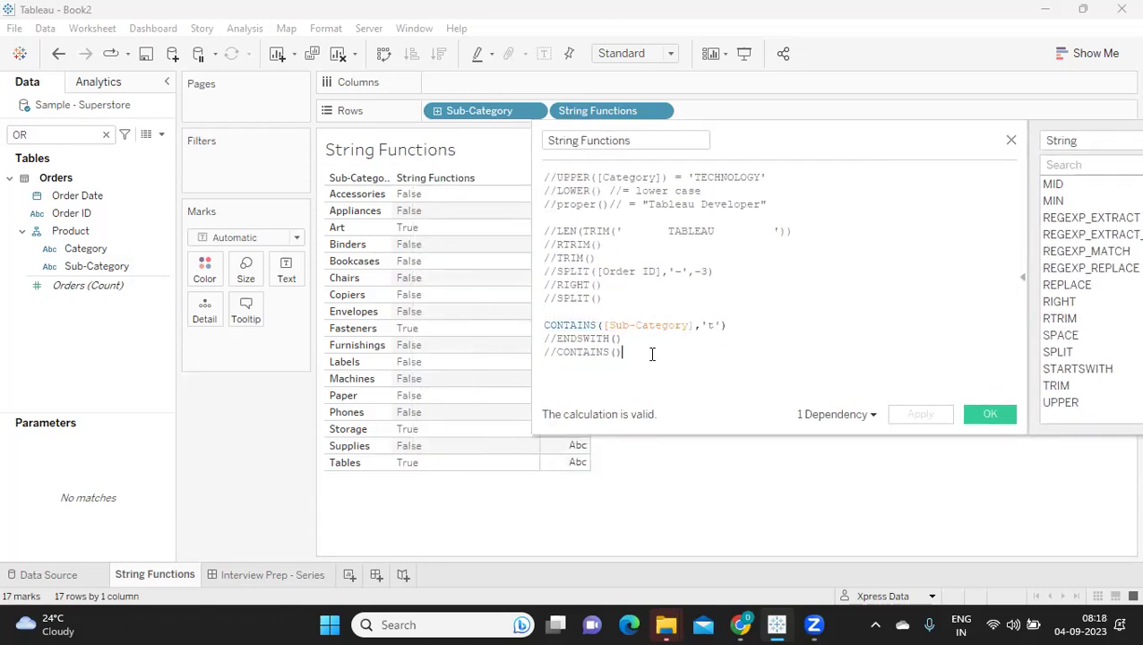
Step: Add a REPLACE() line below the comments and change the CONTAINS function to REPLACE
key(Return)
text(repl)
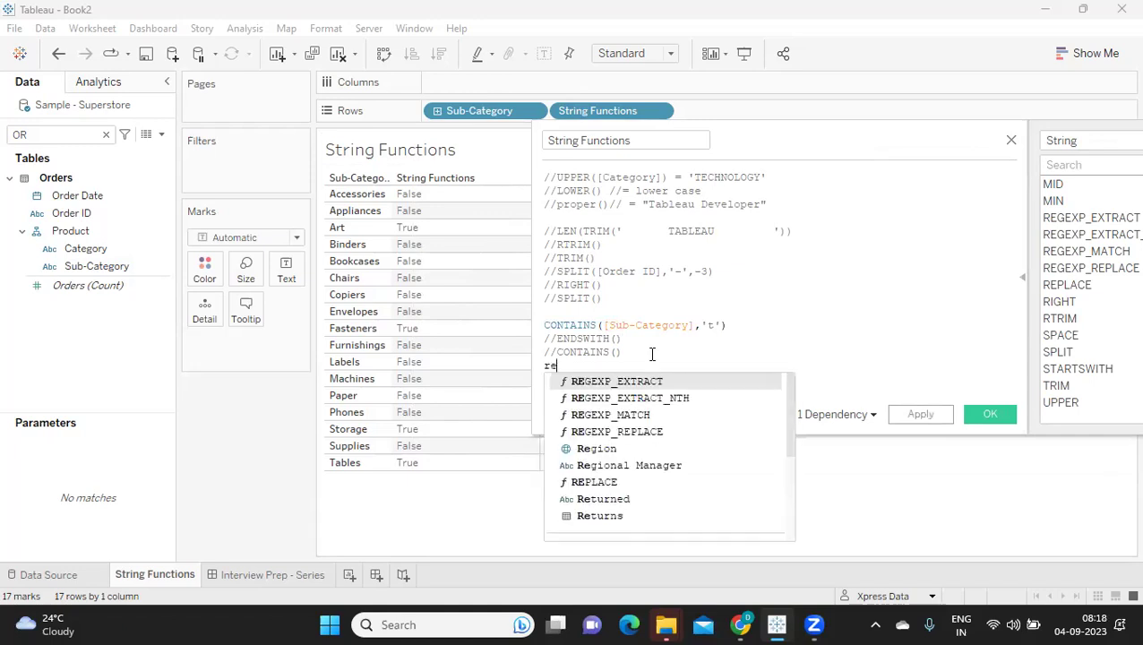
click(650, 381)
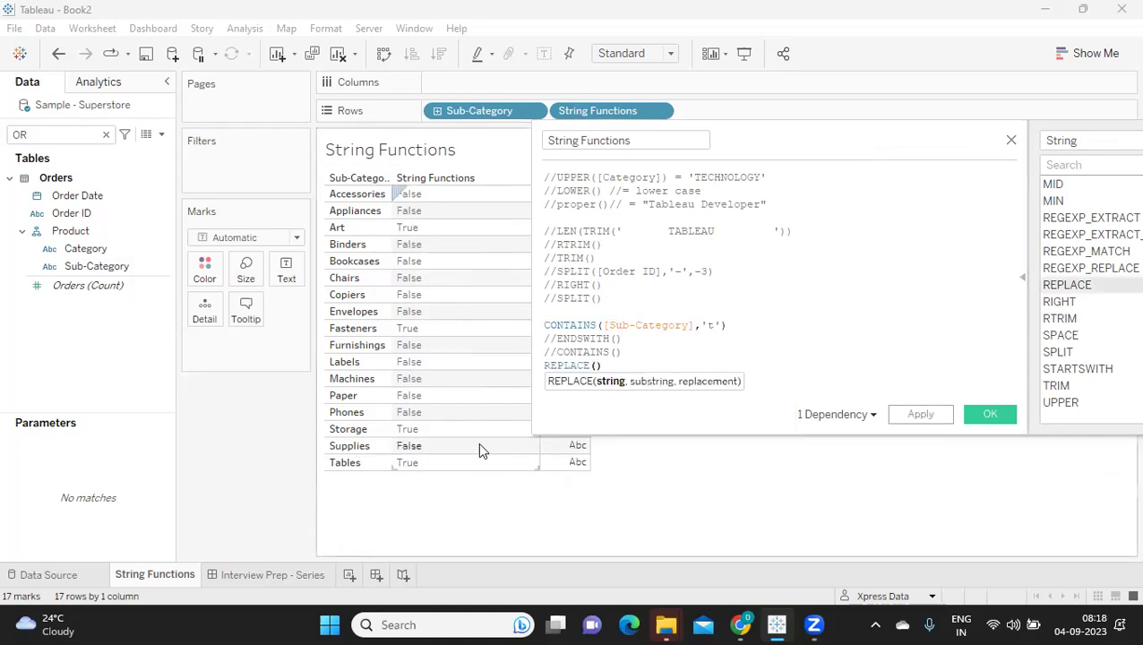
double_click(621, 325)
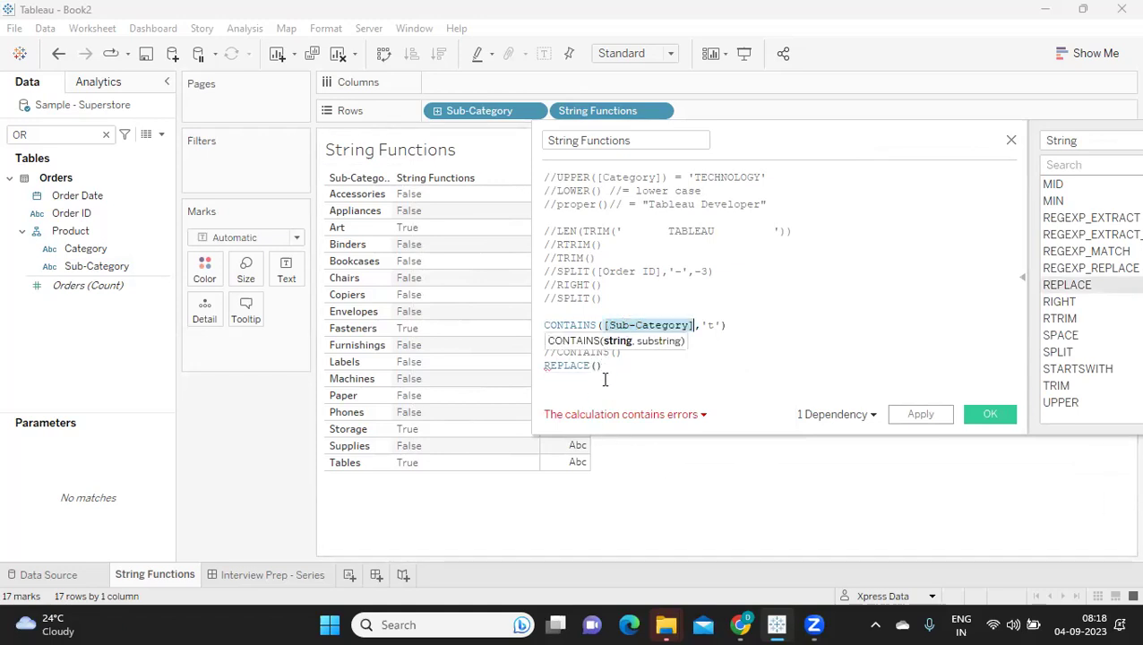
double_click(558, 324)
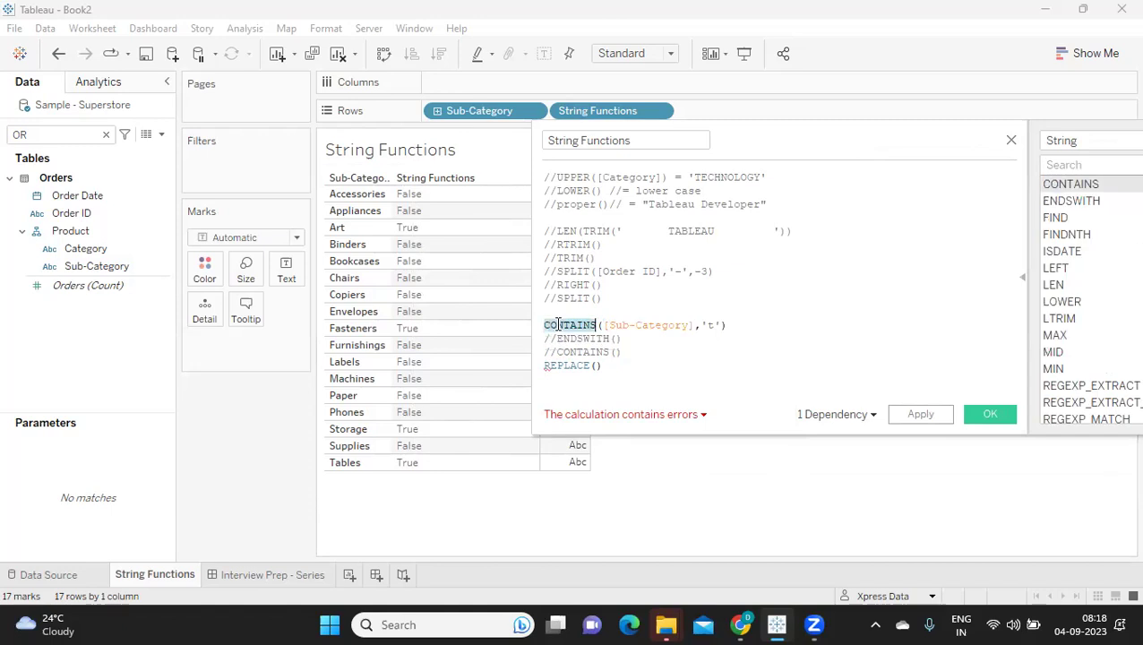
text(REPLACE)
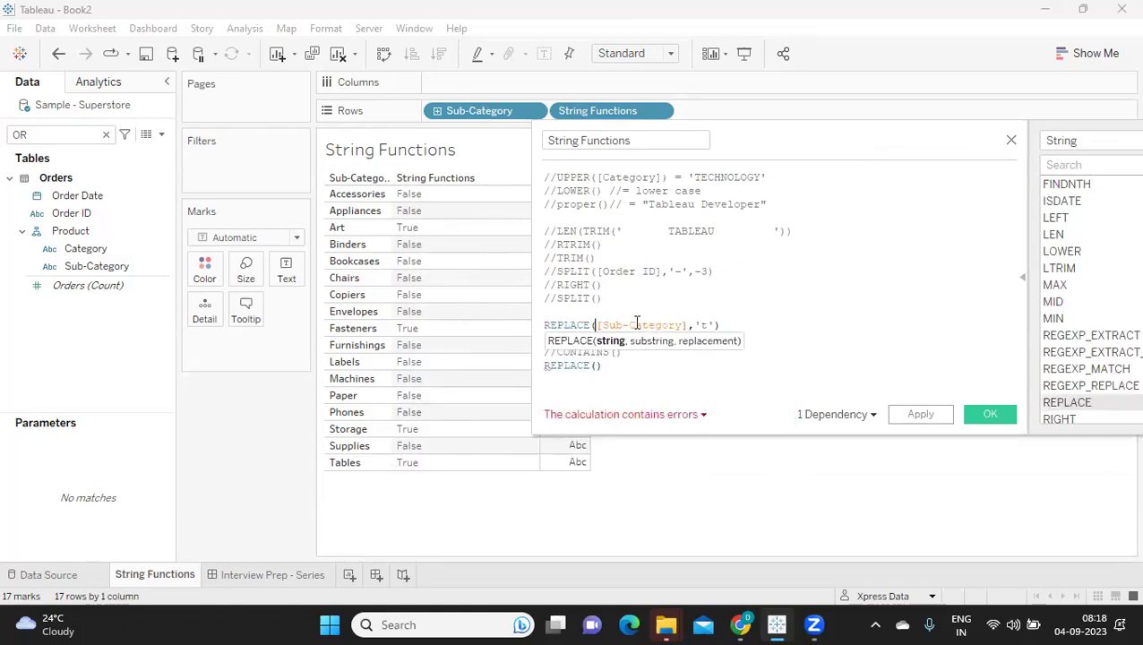
Step: Make the formula REPLACE([Sub-Category],'s','sed'), comment out the extra REPLACE() line with //, and apply
click(703, 325)
click(704, 325)
text(s')
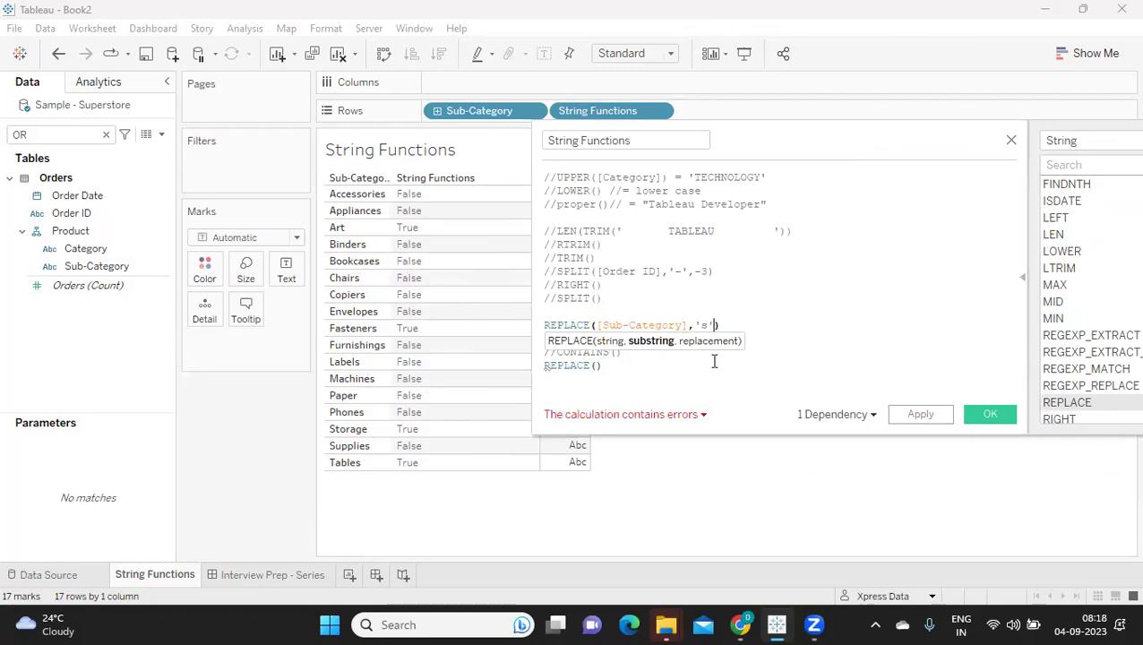
text(, ')
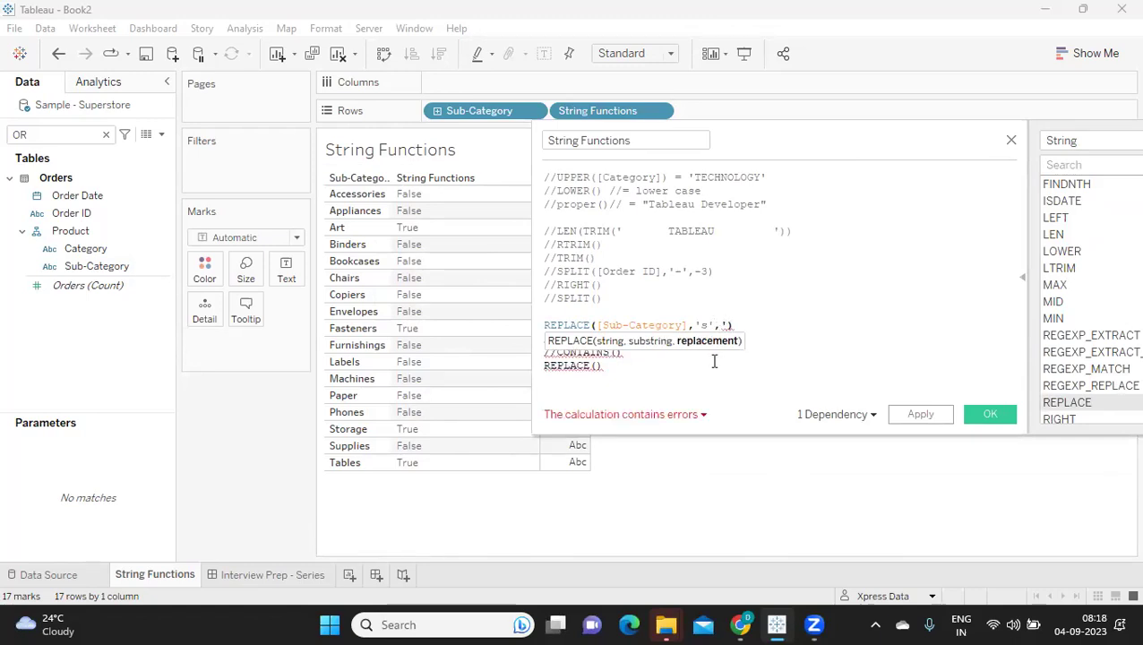
text(sec)
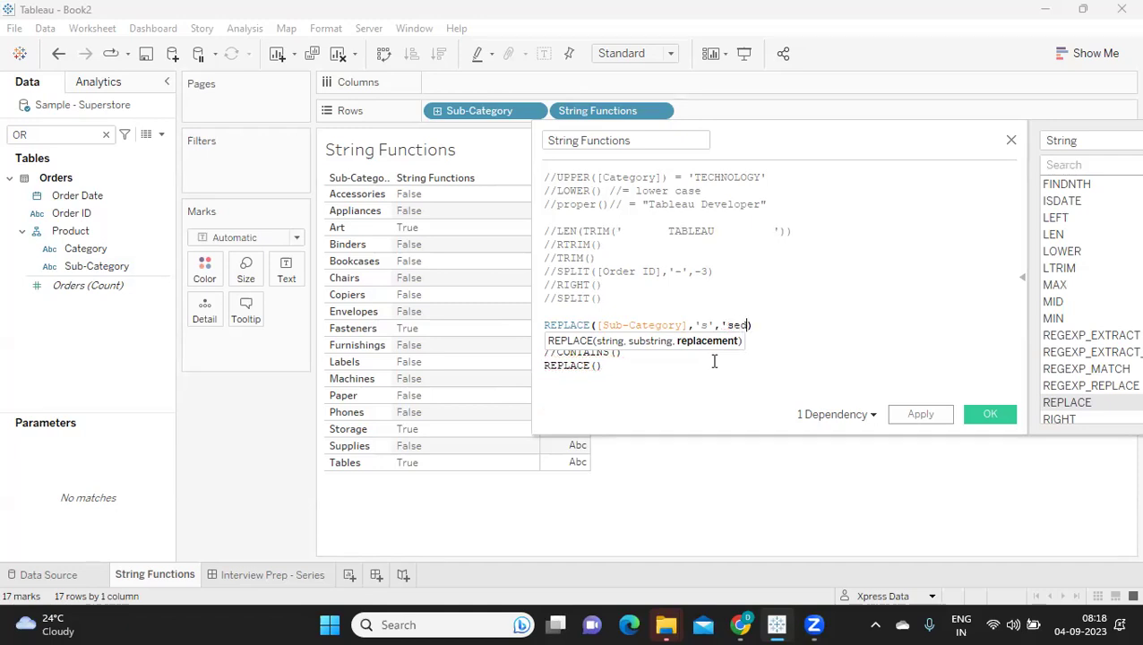
text(')
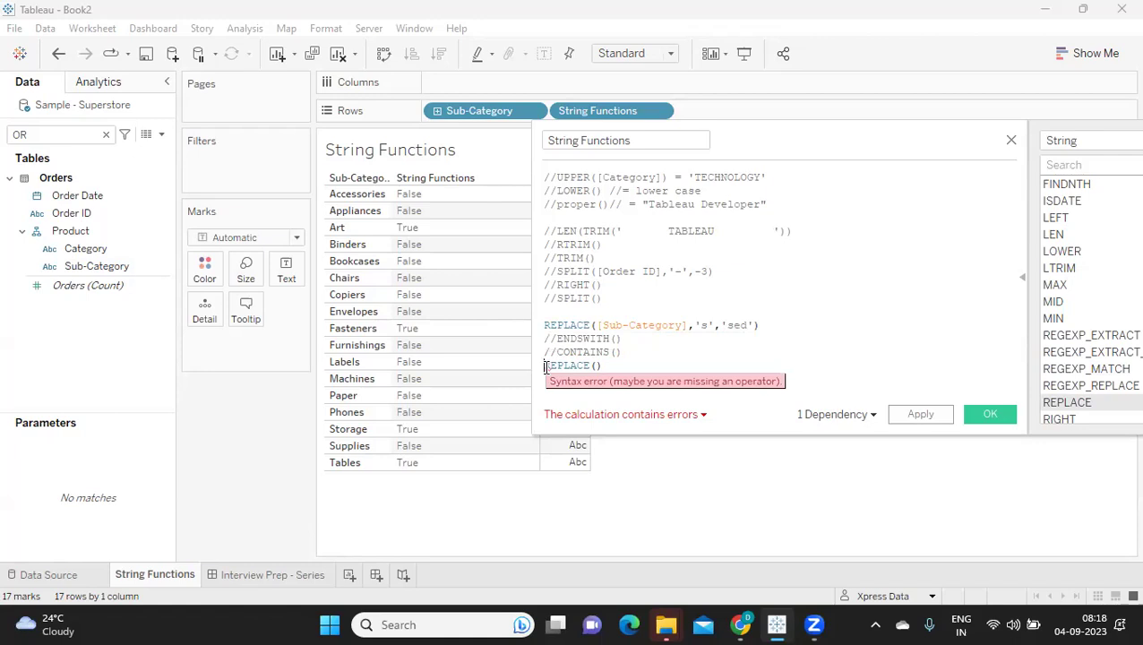
click(545, 367)
text(//)
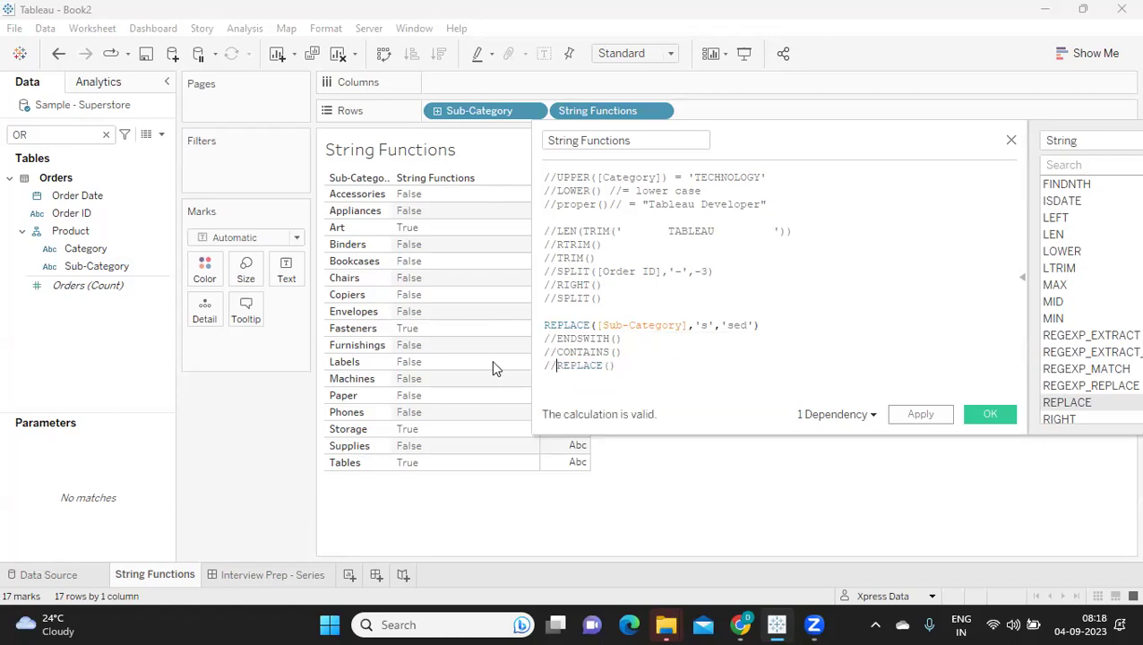
click(919, 415)
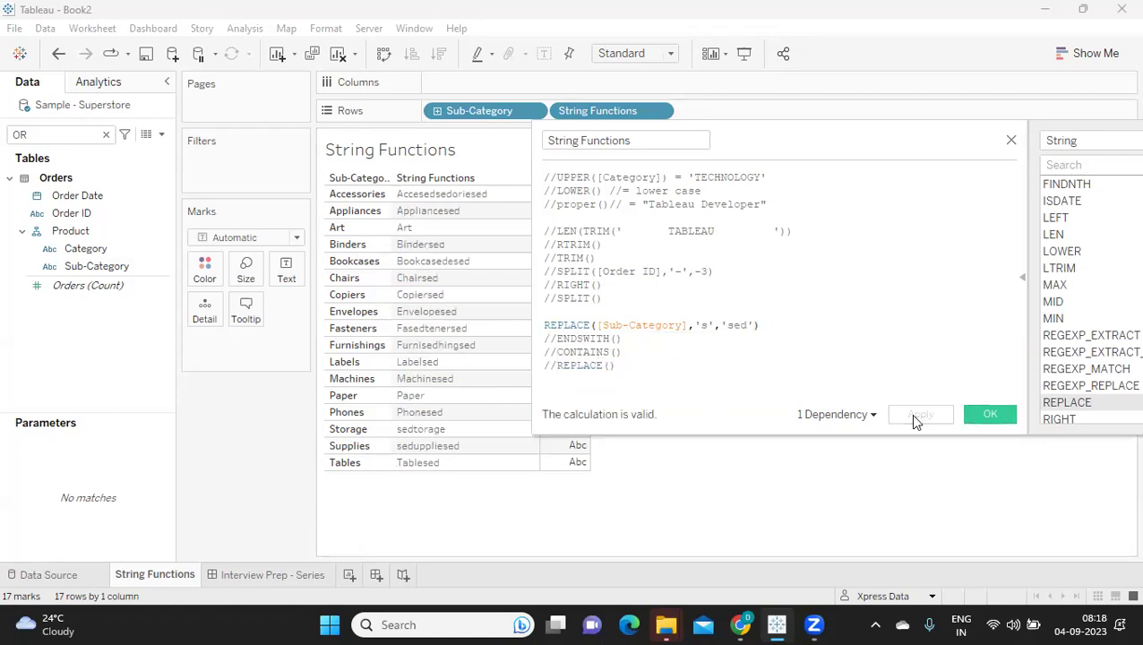
Step: Reposition the calculation editor and select the REPLACE formula line to show its function help
drag(818, 154, 895, 146)
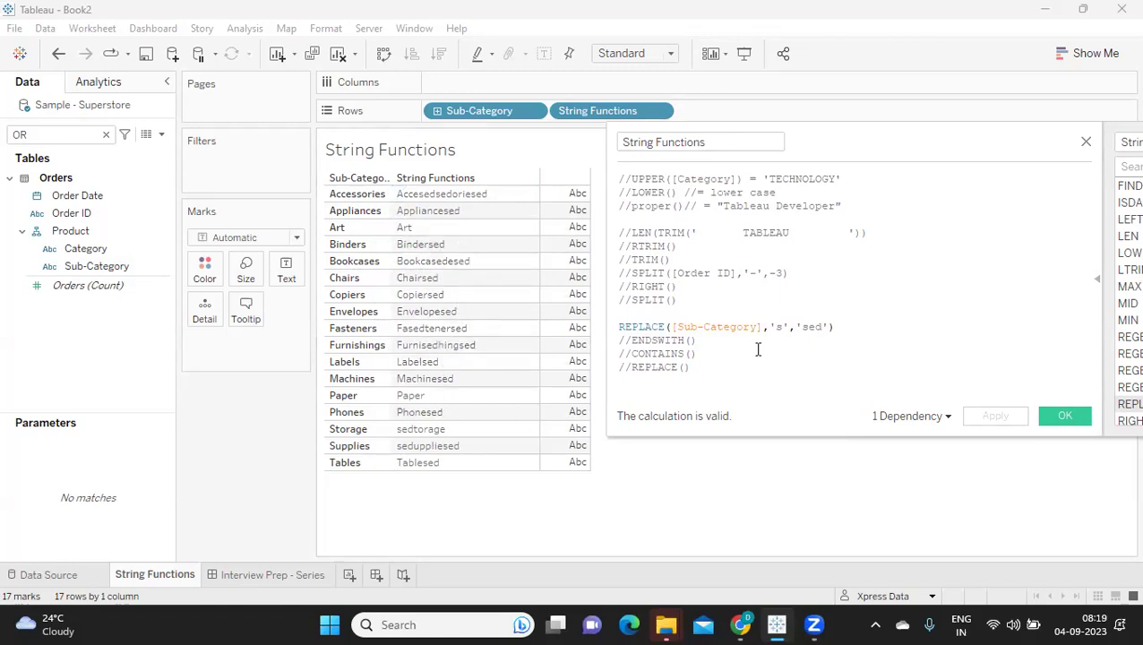
drag(854, 327, 618, 328)
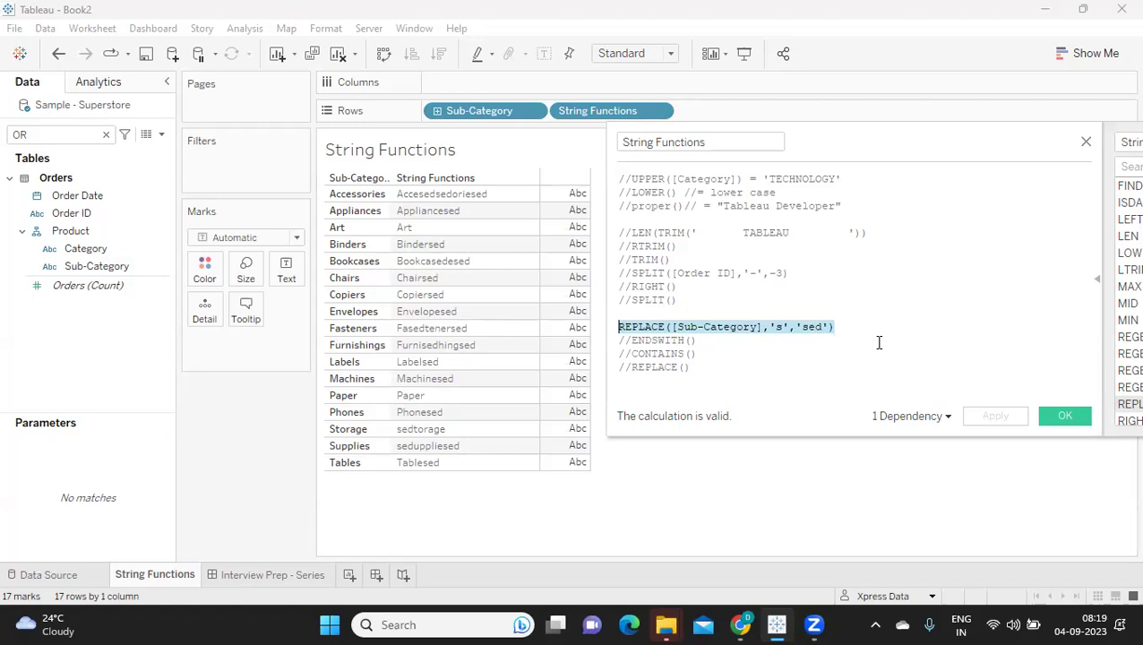
drag(975, 145, 733, 150)
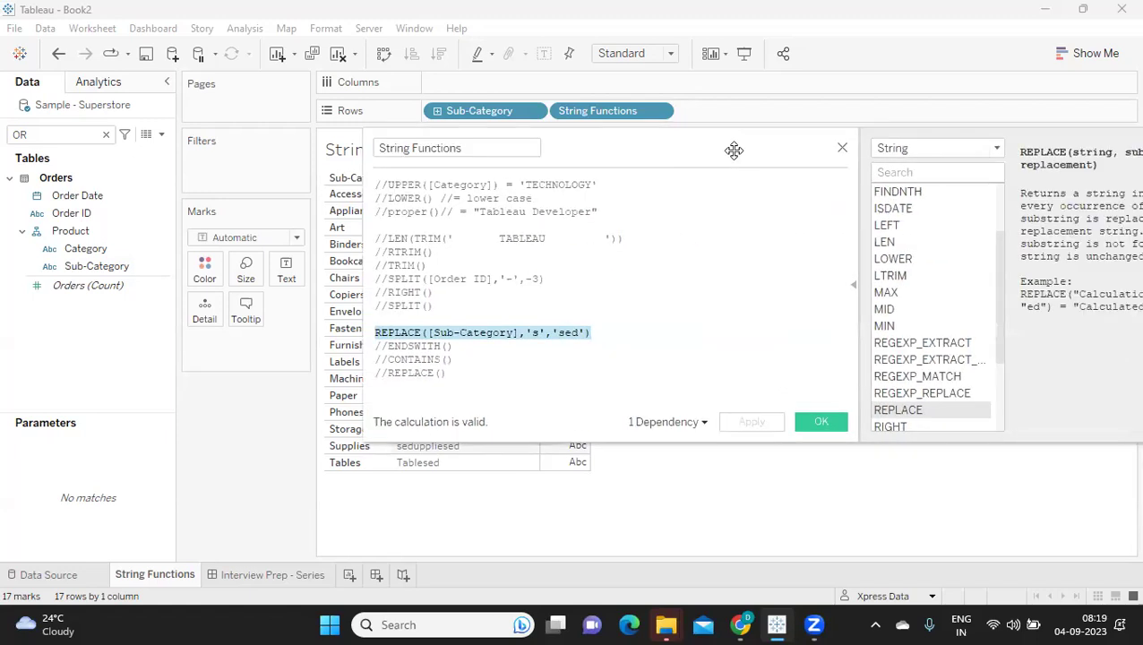